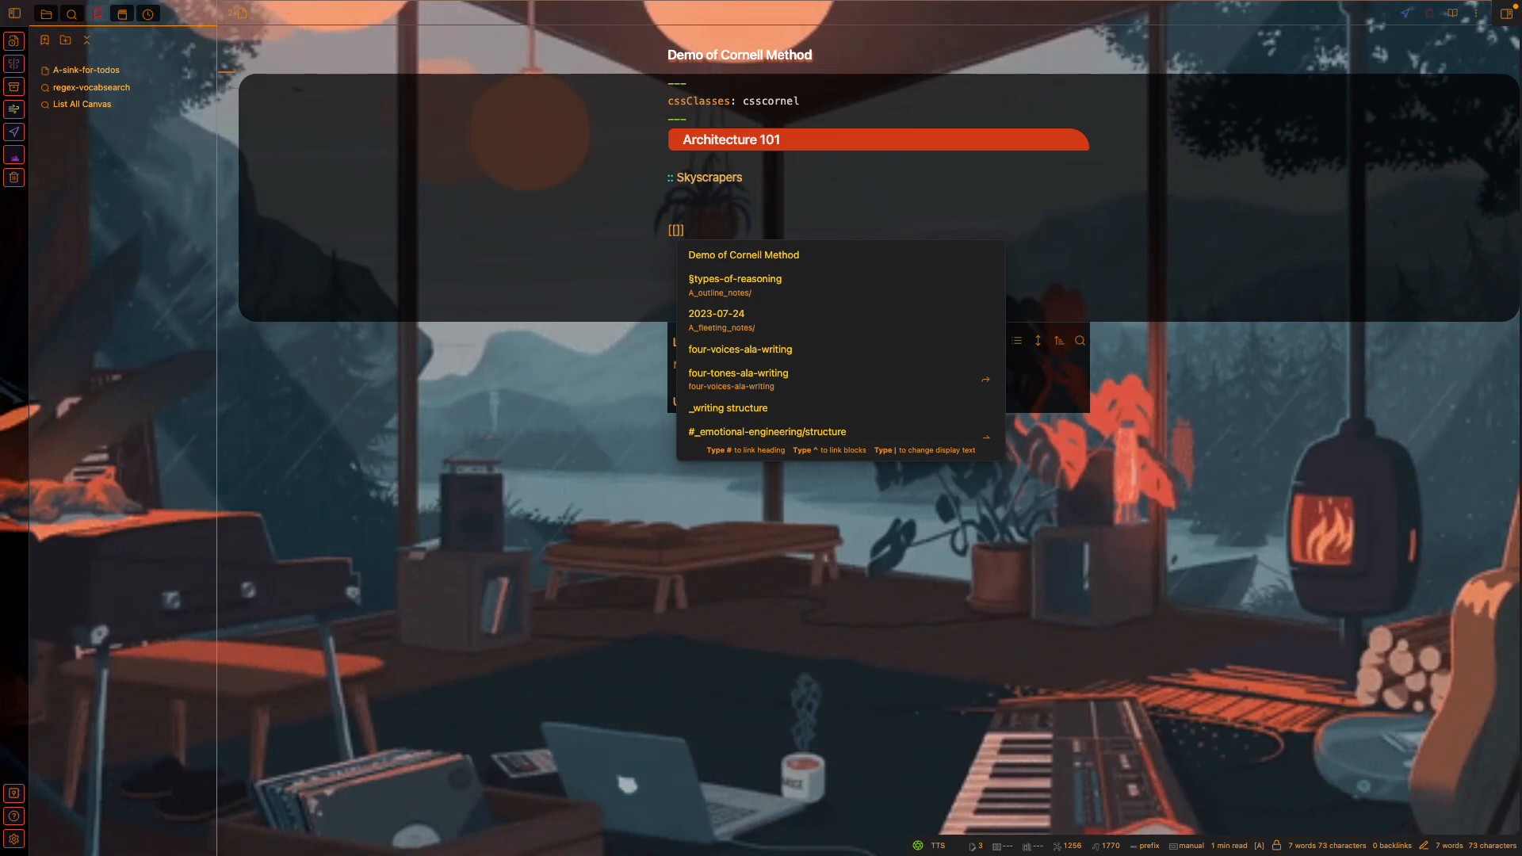
Add a cornell callout below the Skyscrapers heading, titled "This is going to be on the test" with the body text "dkdjfkd".
type("[!cornel")
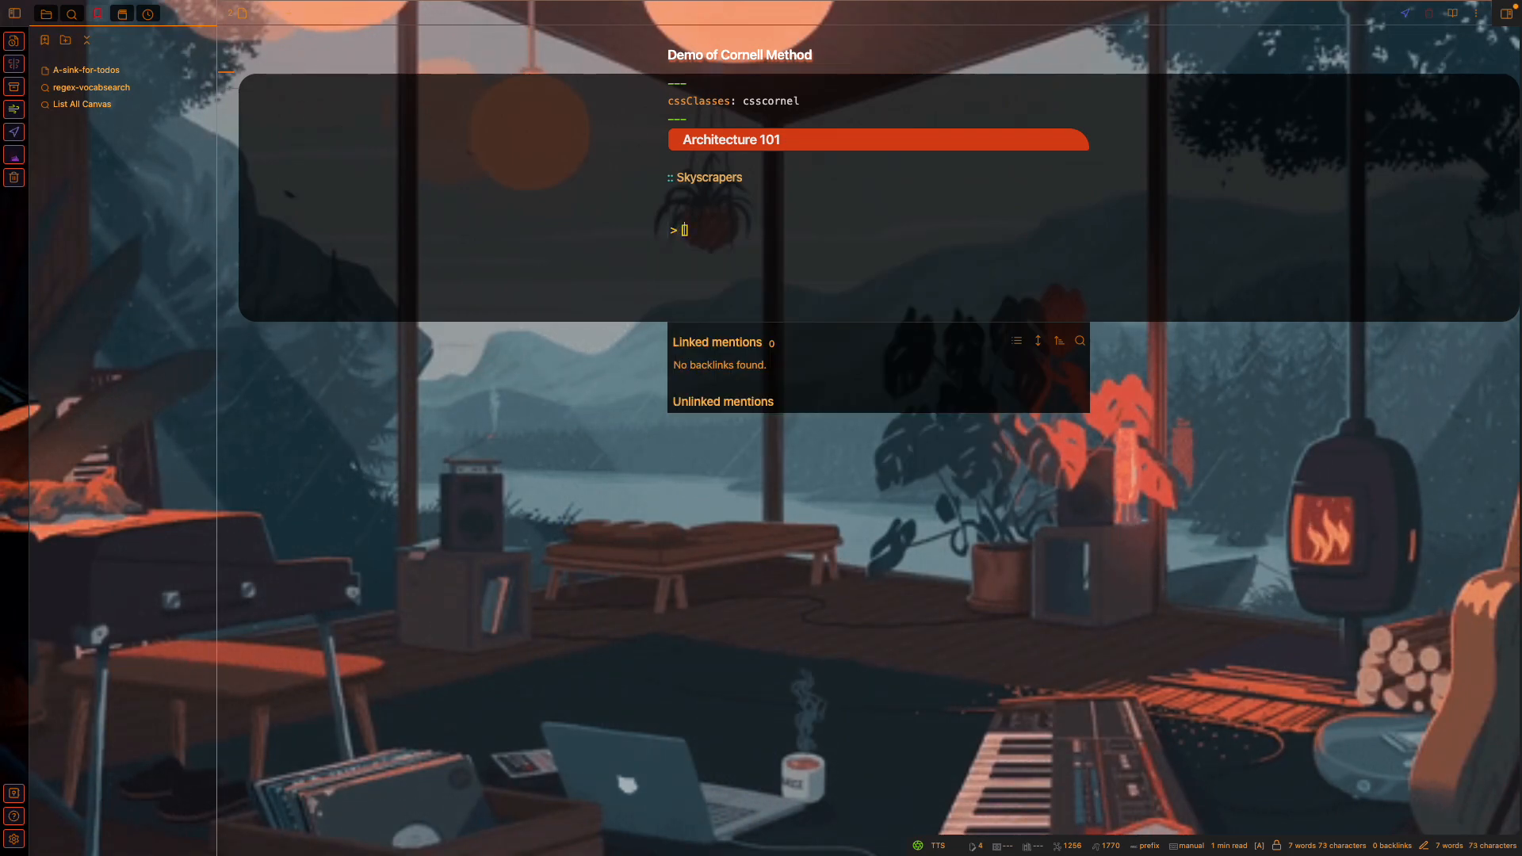
type("l] R")
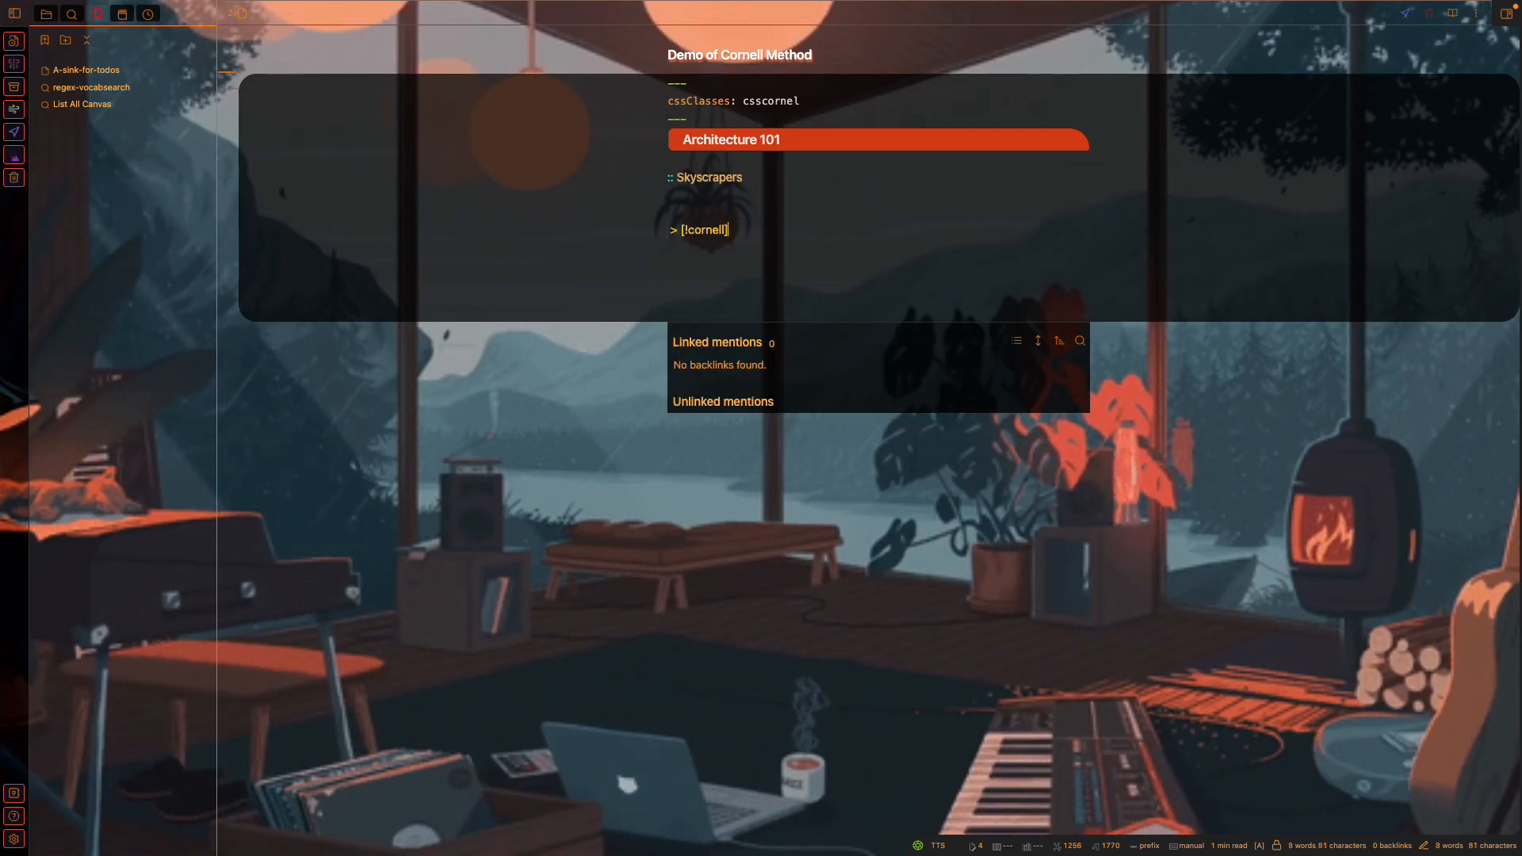
key("BackSpace")
type("T")
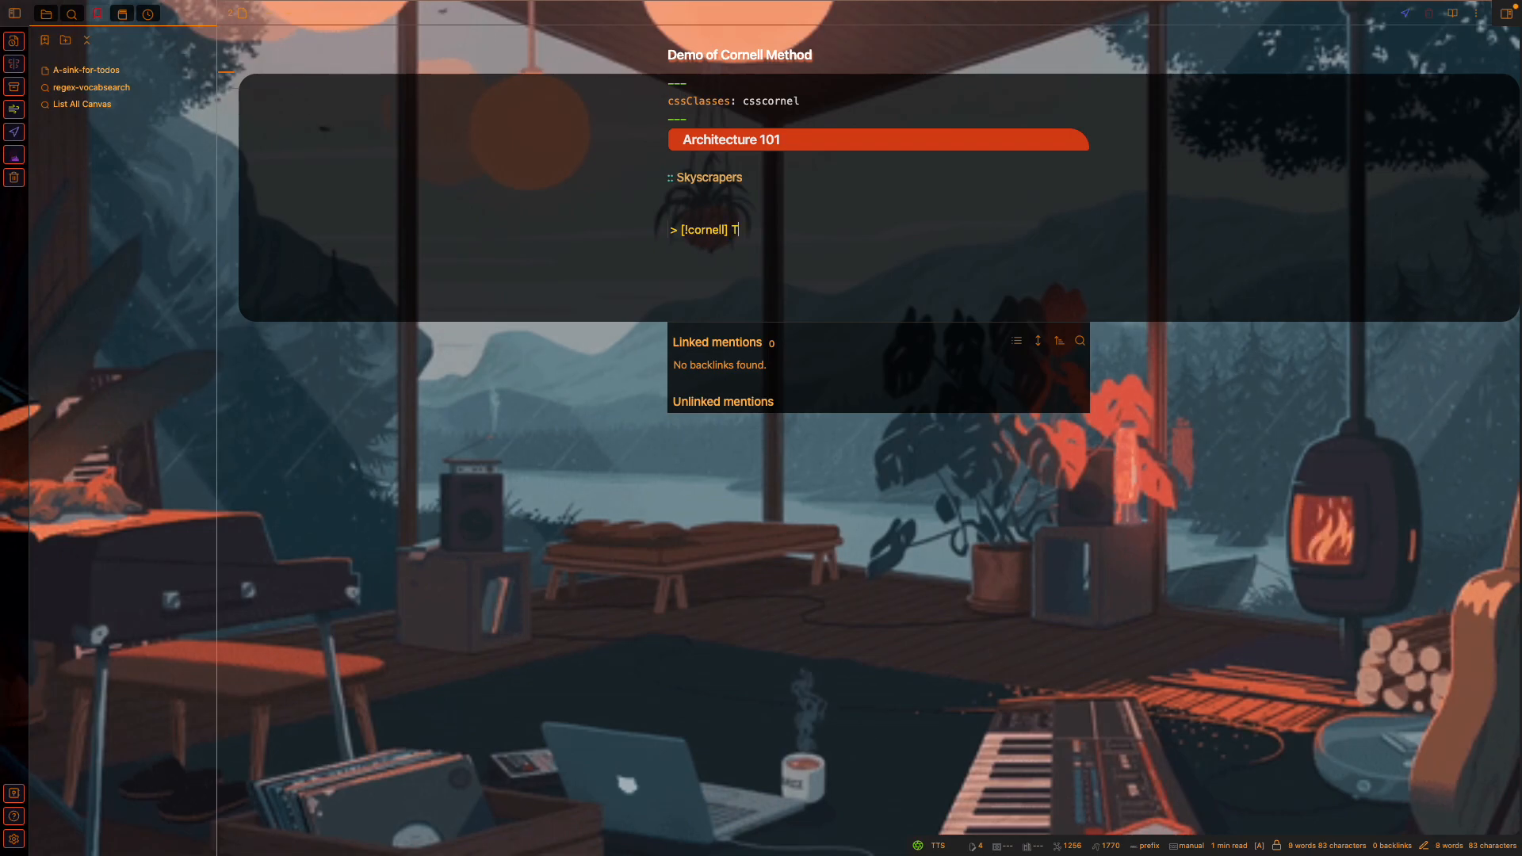
type("his is going to be ")
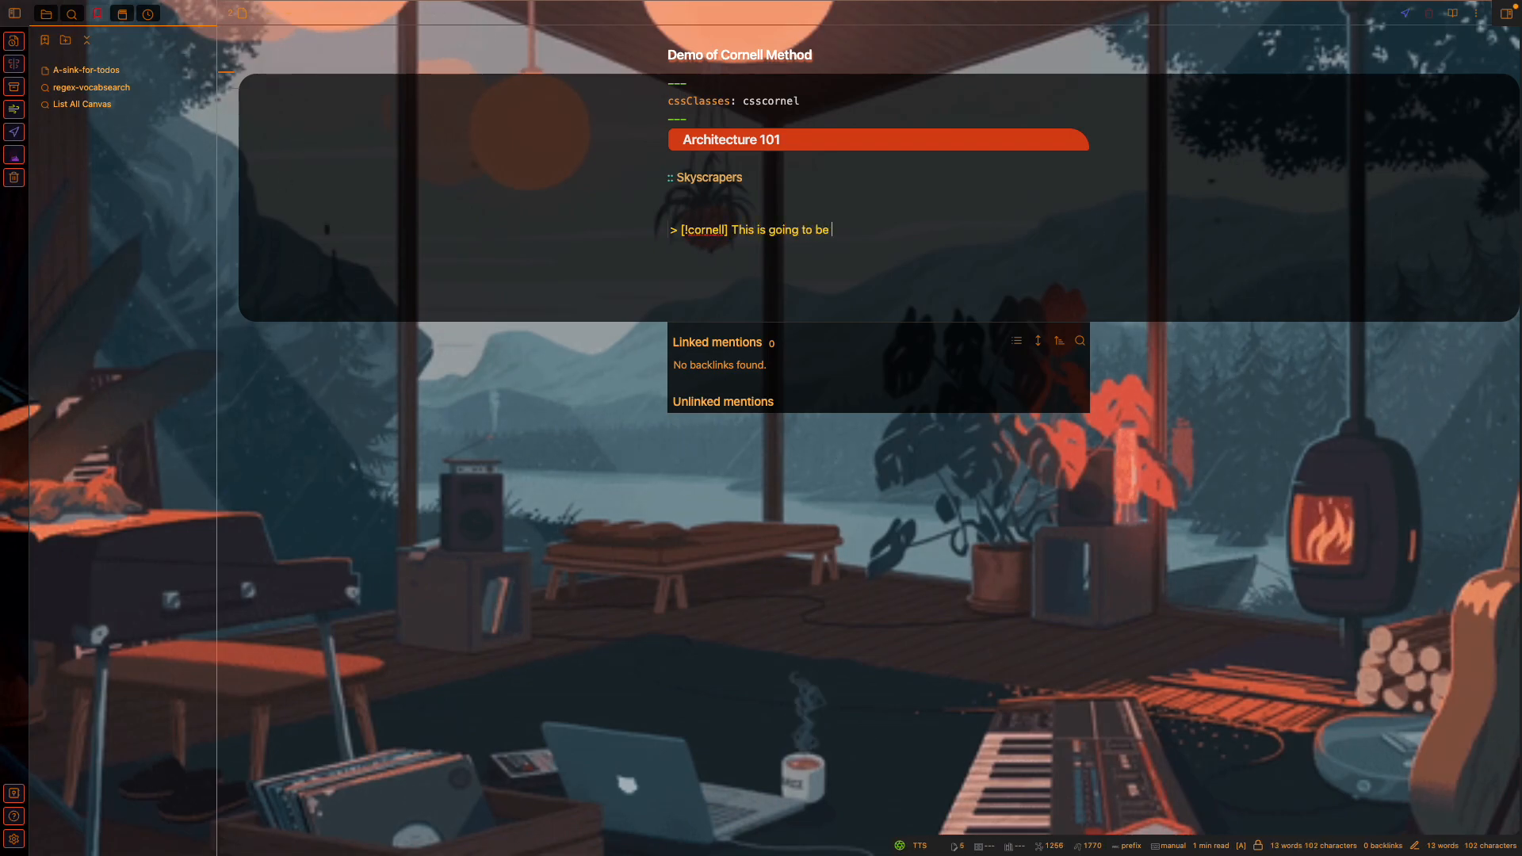
type("on the test")
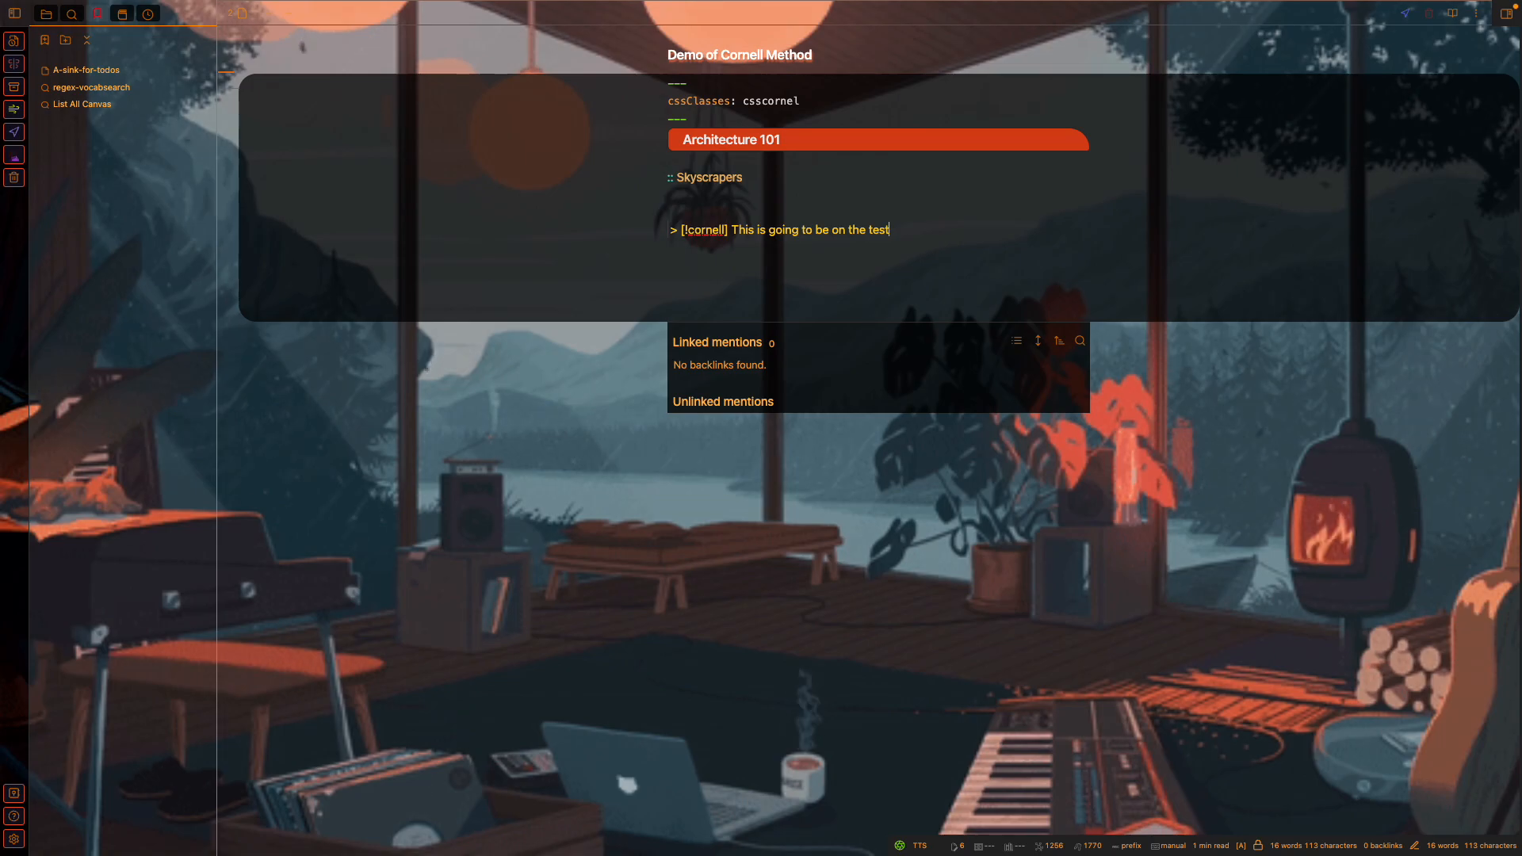
key("Return")
type("dkdjfkd")
key("Return")
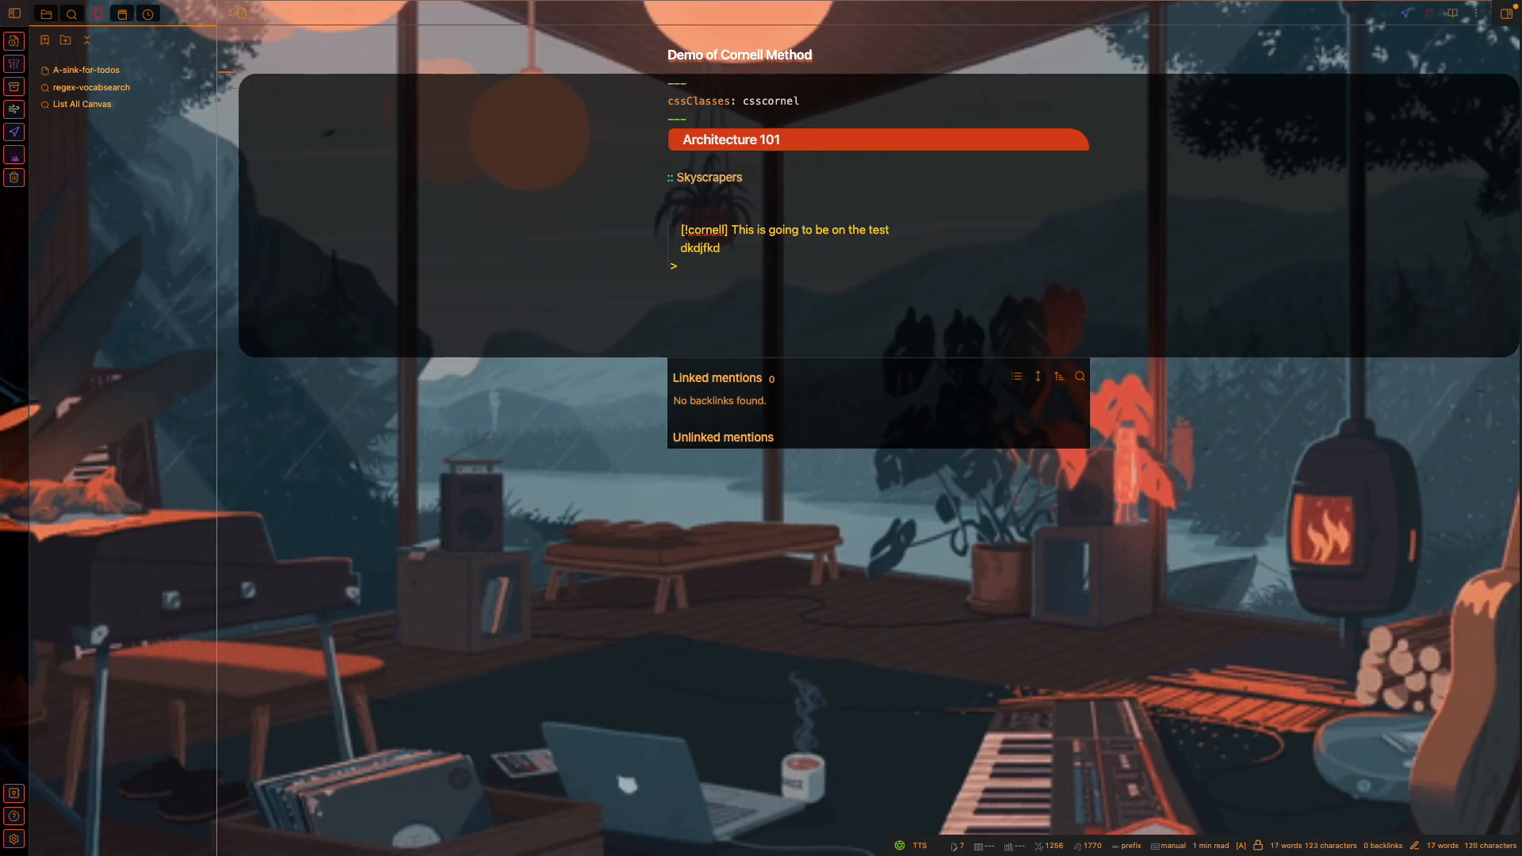
key("Return")
left_click(779, 201)
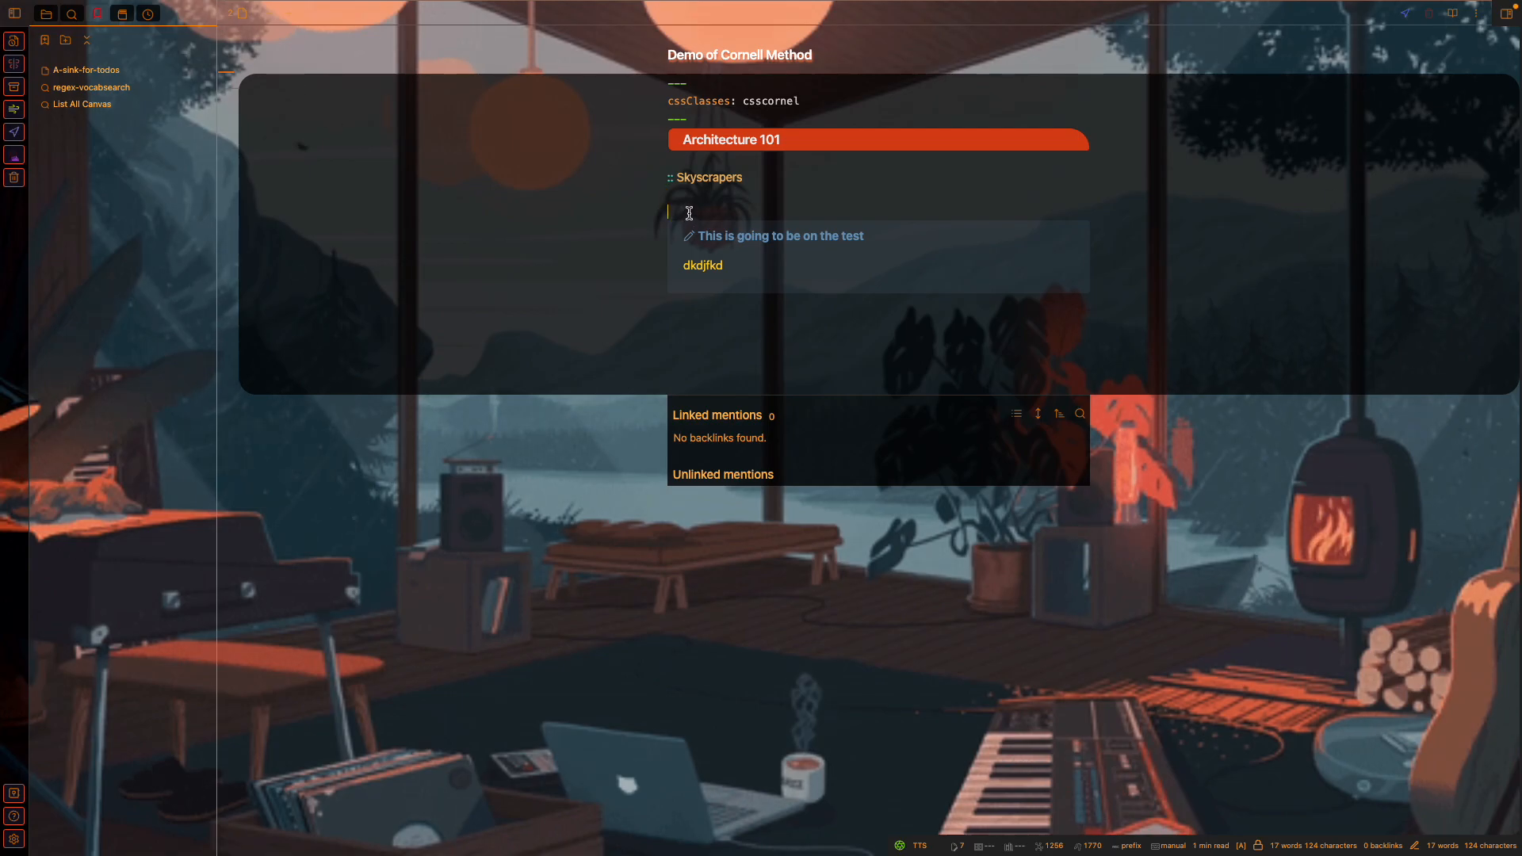
Change the callout's type to info and leave its source so that it renders.
key("Down")
key("Up")
key("Down")
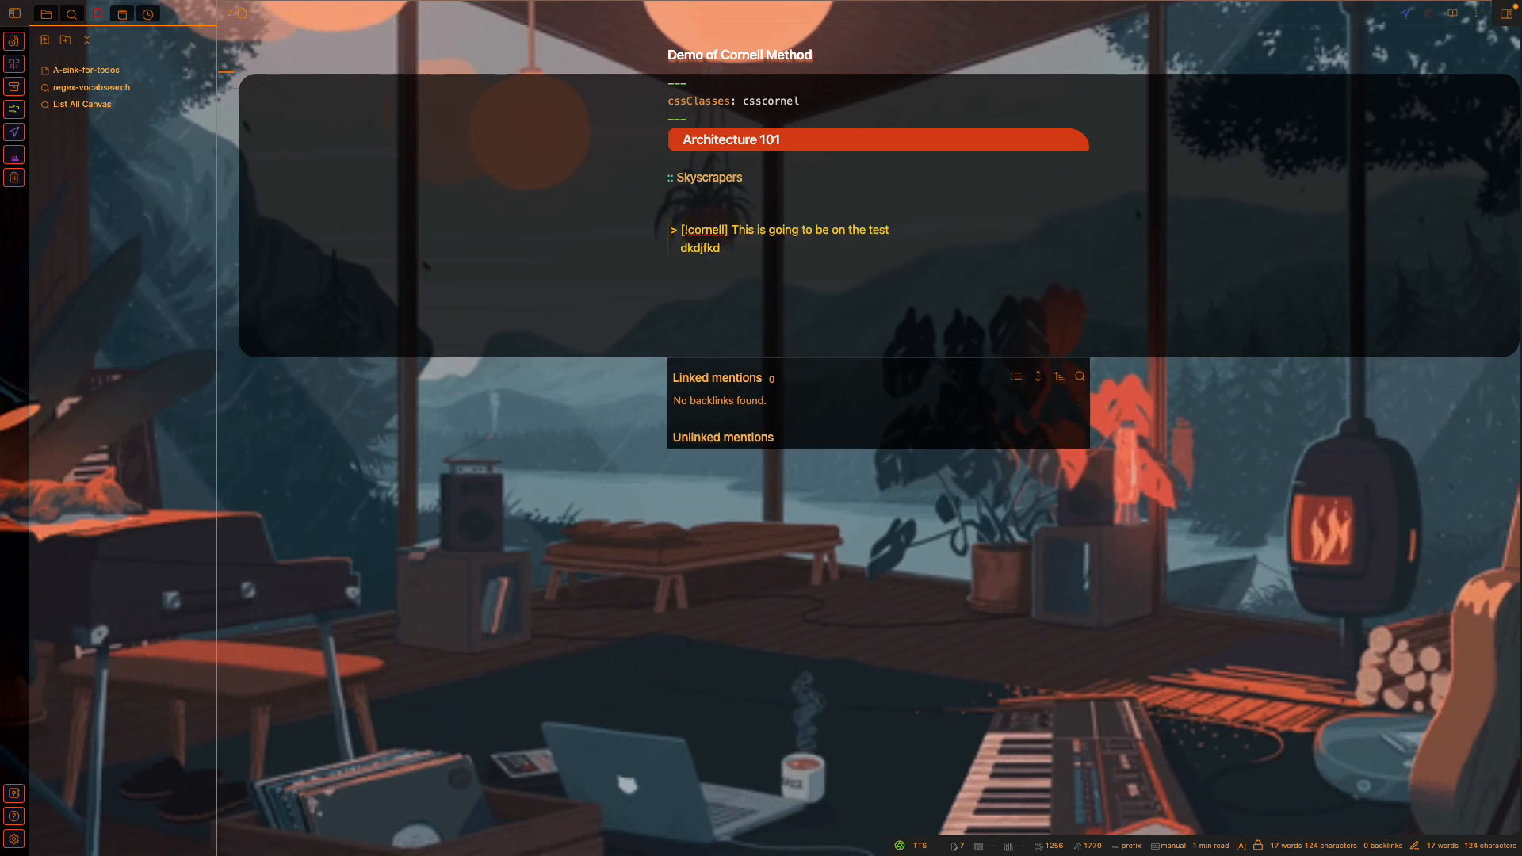
key("BackSpace")
key("BackSpace")
key("BackSpace")
key("BackSpace")
key("BackSpace")
key("BackSpace")
key("BackSpace")
type("info")
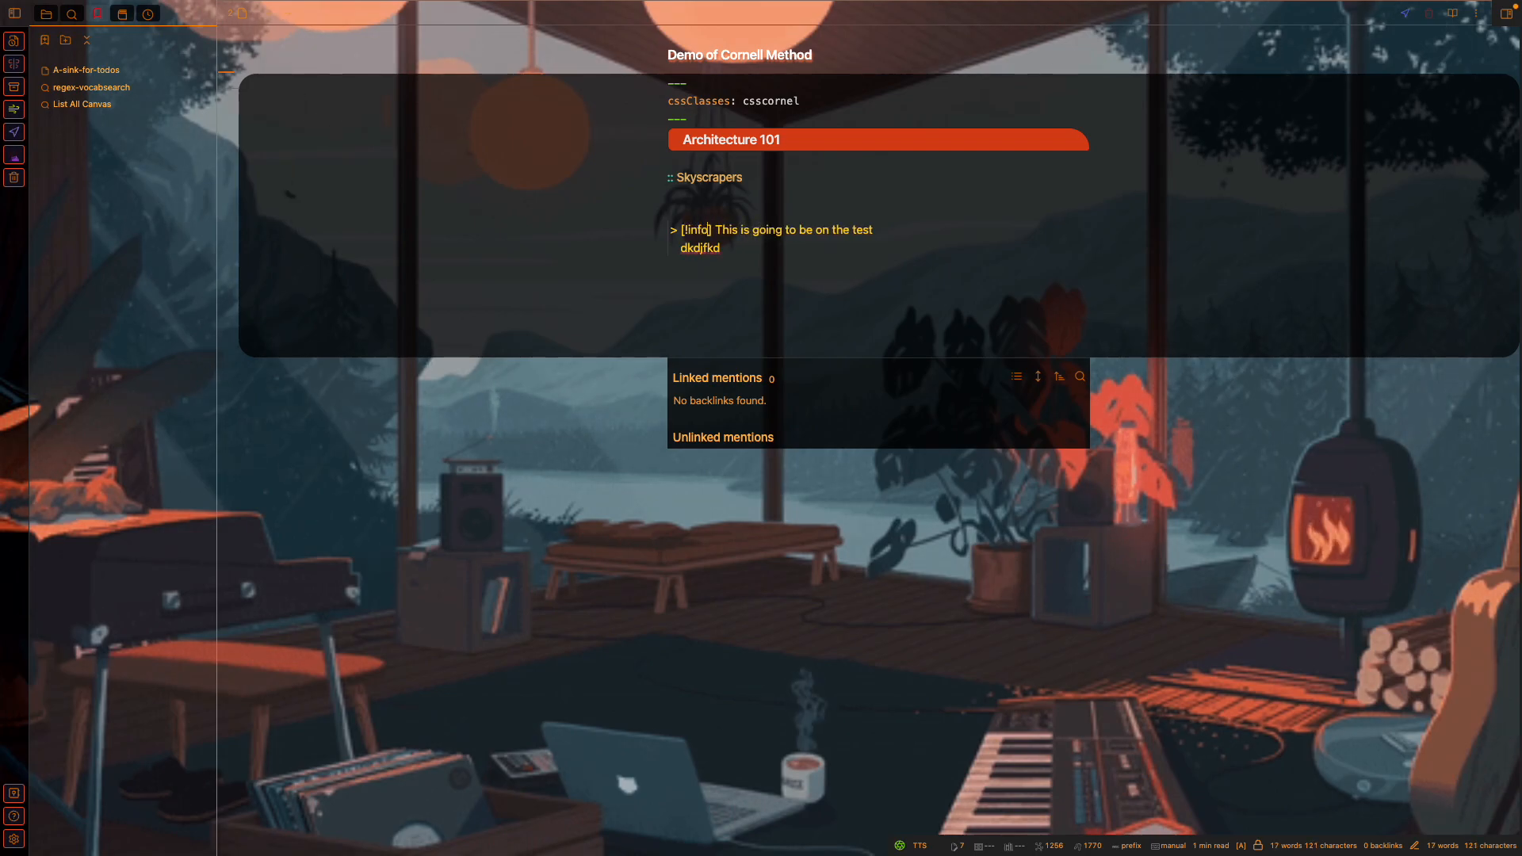
left_click(689, 194)
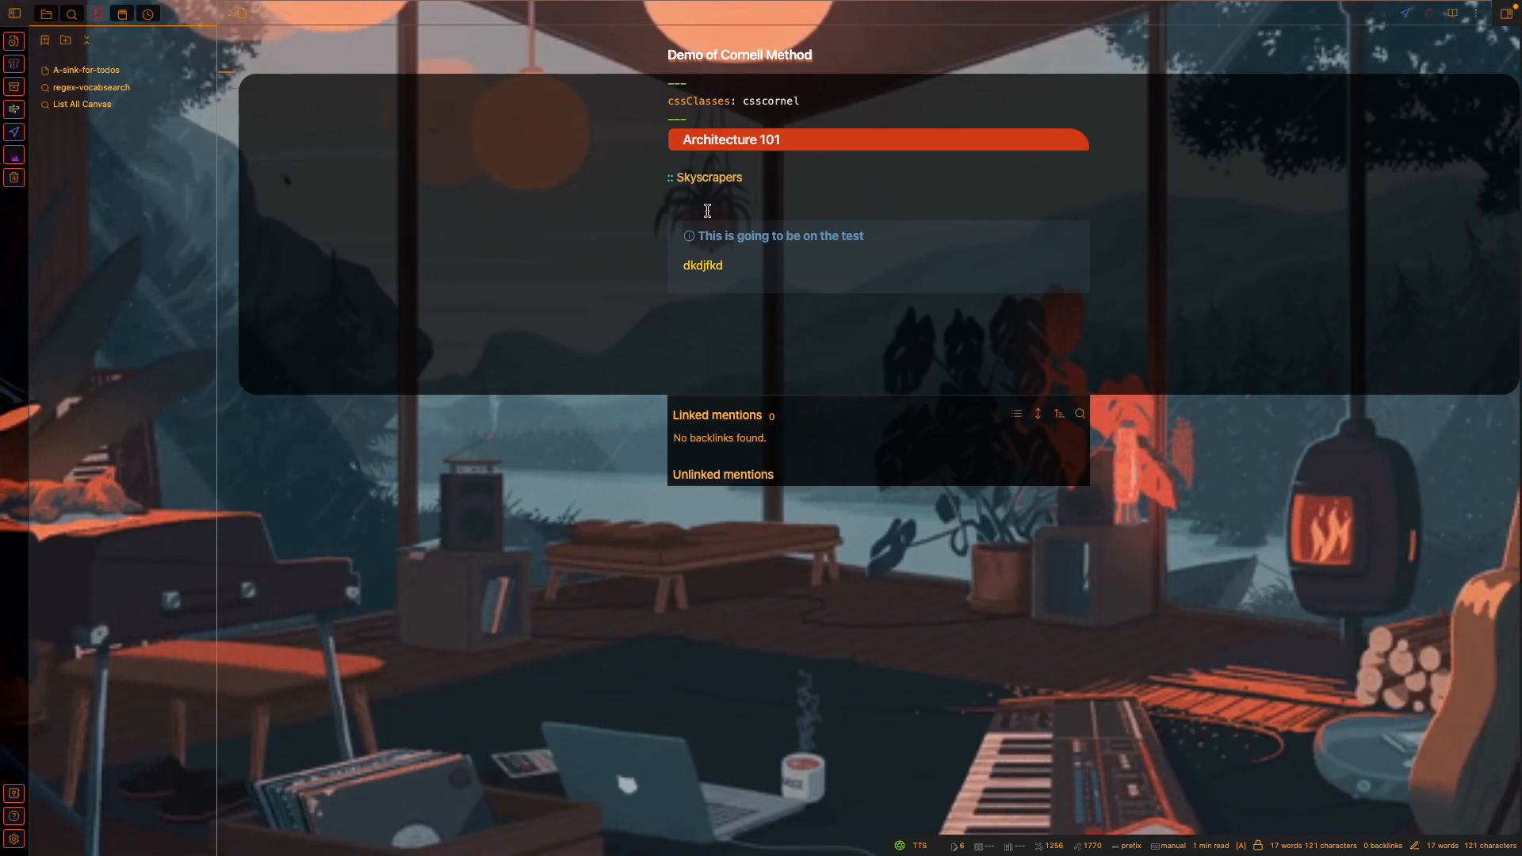
Add a timeline code block below the callout, filled with several lines of placeholder text separated by blank lines.
key("Down")
key("Down")
key("Down")
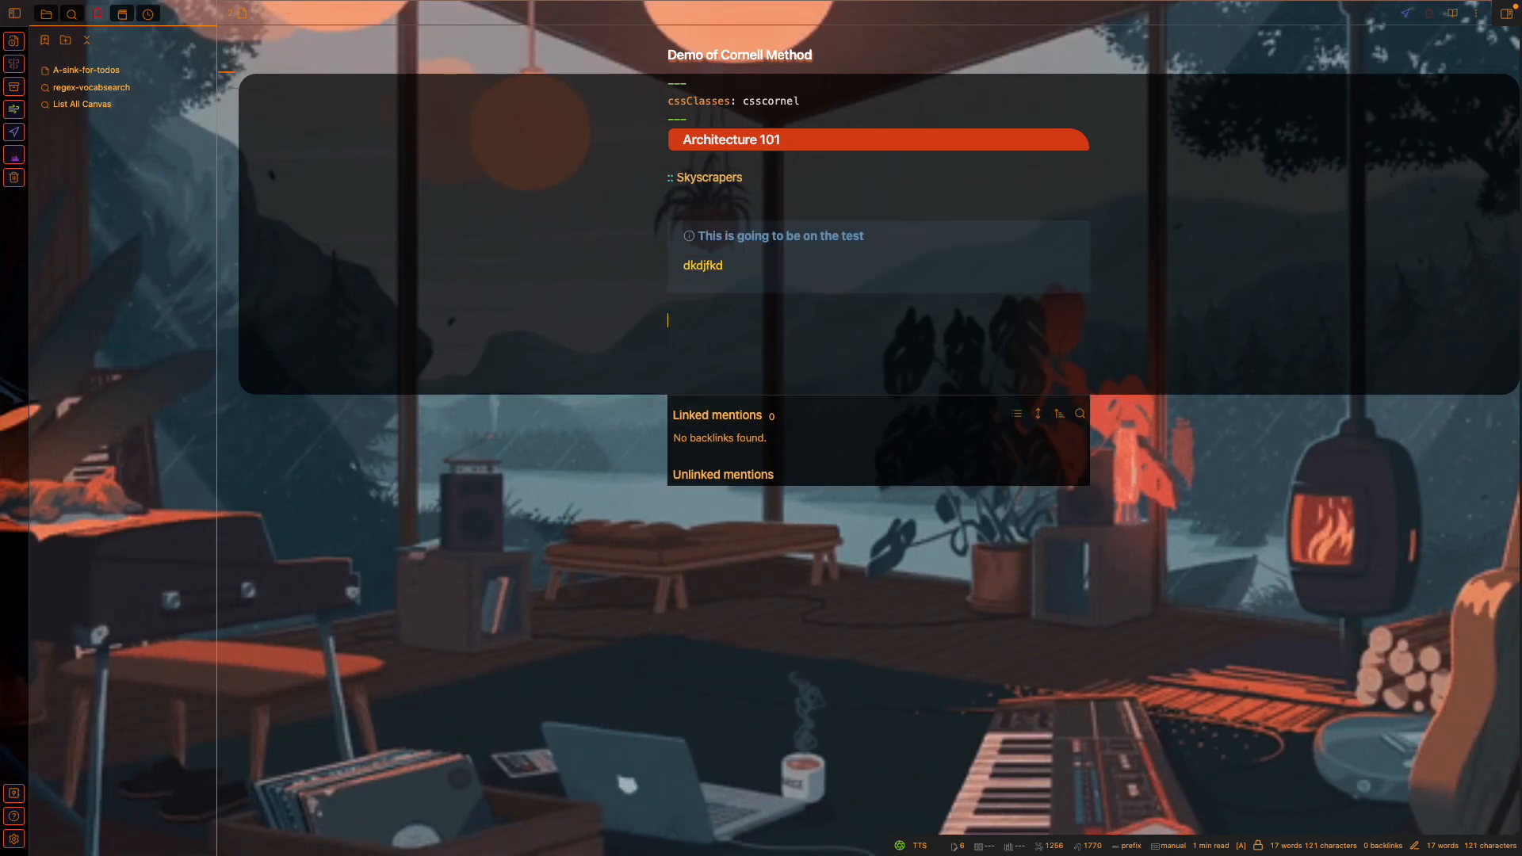
type("```timeline")
key("Return")
type("kdfjkjfdjf")
key("Return")
type("kfjdkfjf")
key("Return")
key("Return")
type("dkfjdkfjdjk")
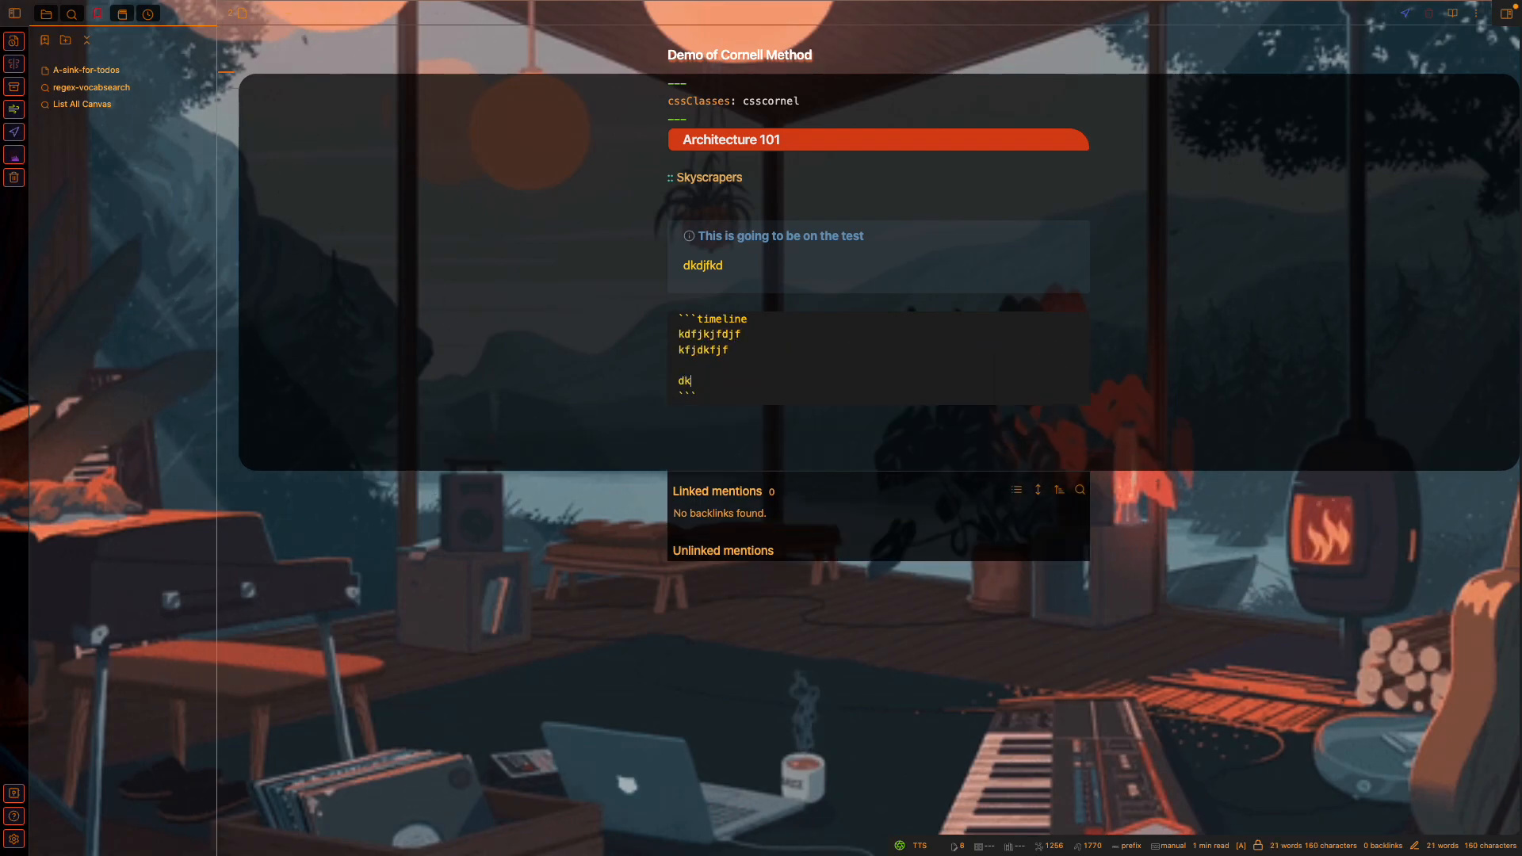
key("Return")
type("kjd")
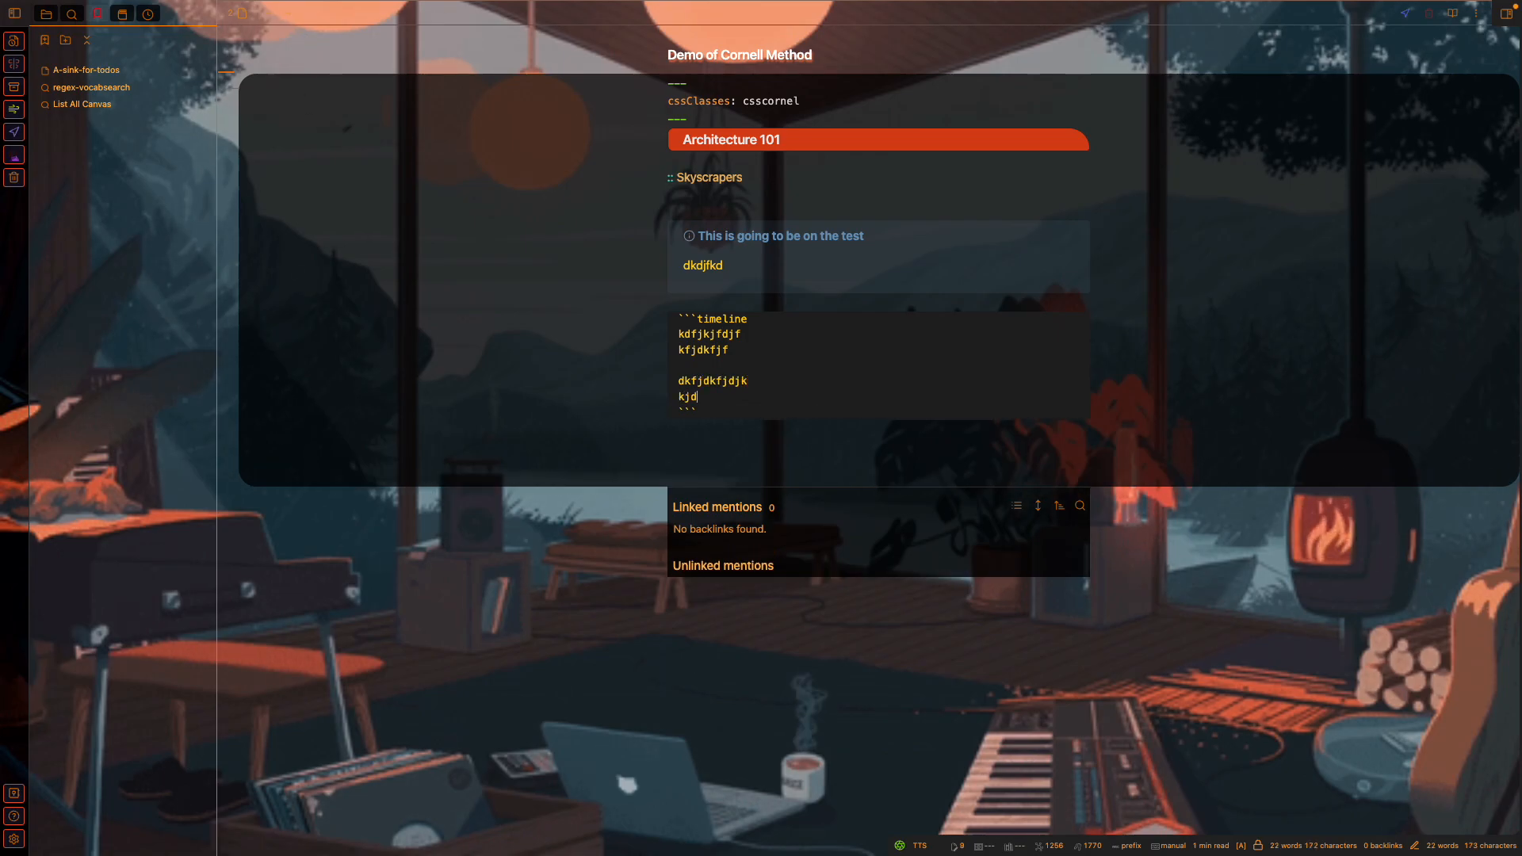
key("Return")
key("Return")
type("kdjkfjfdknotes")
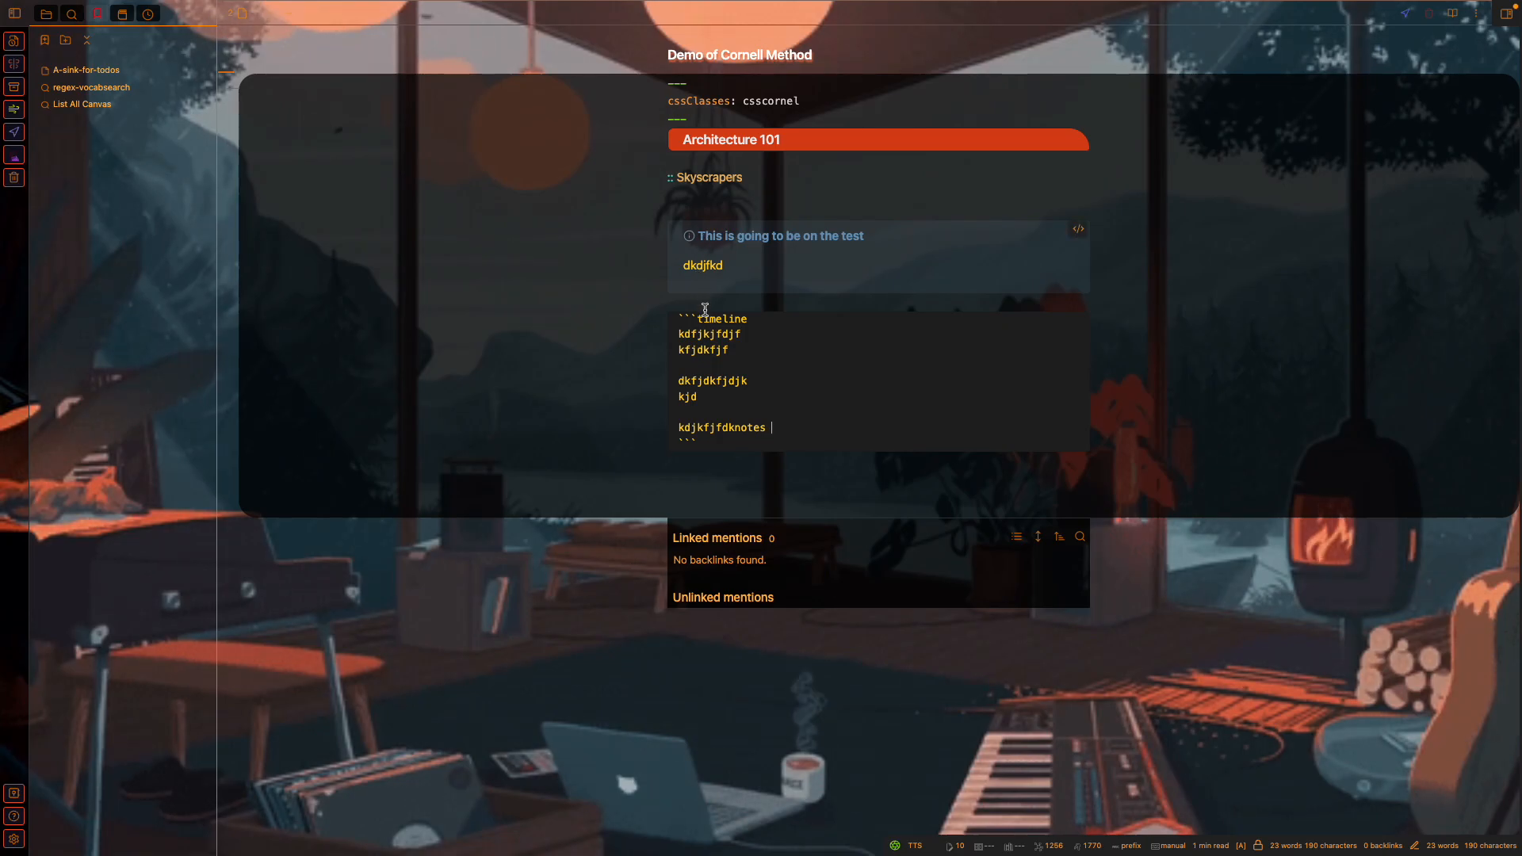
Delete the whole timeline code block below the callout.
left_click(710, 440)
left_click_drag(709, 440, 665, 318)
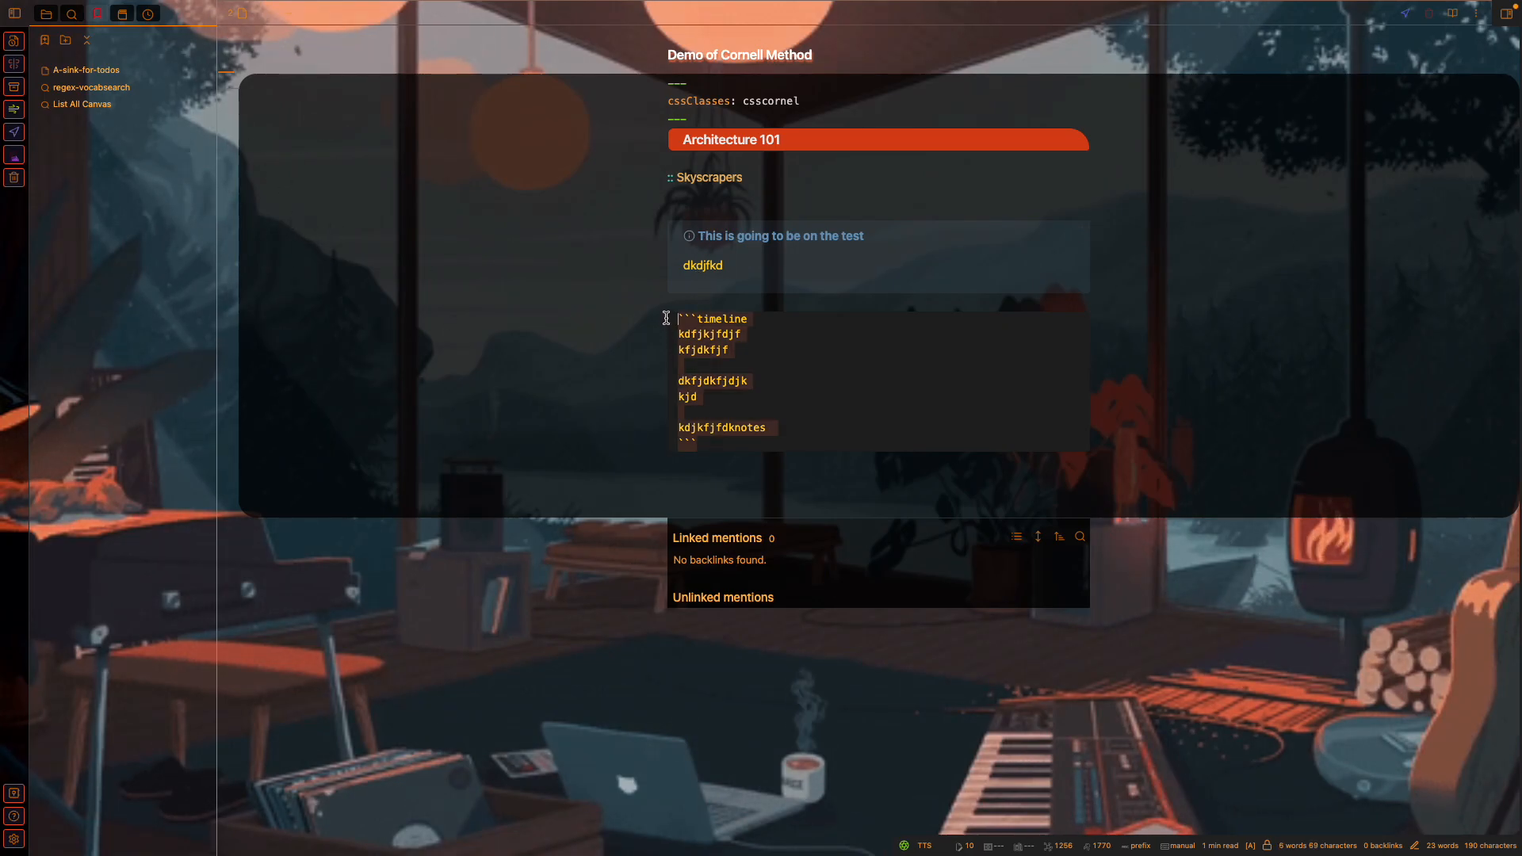
key("BackSpace")
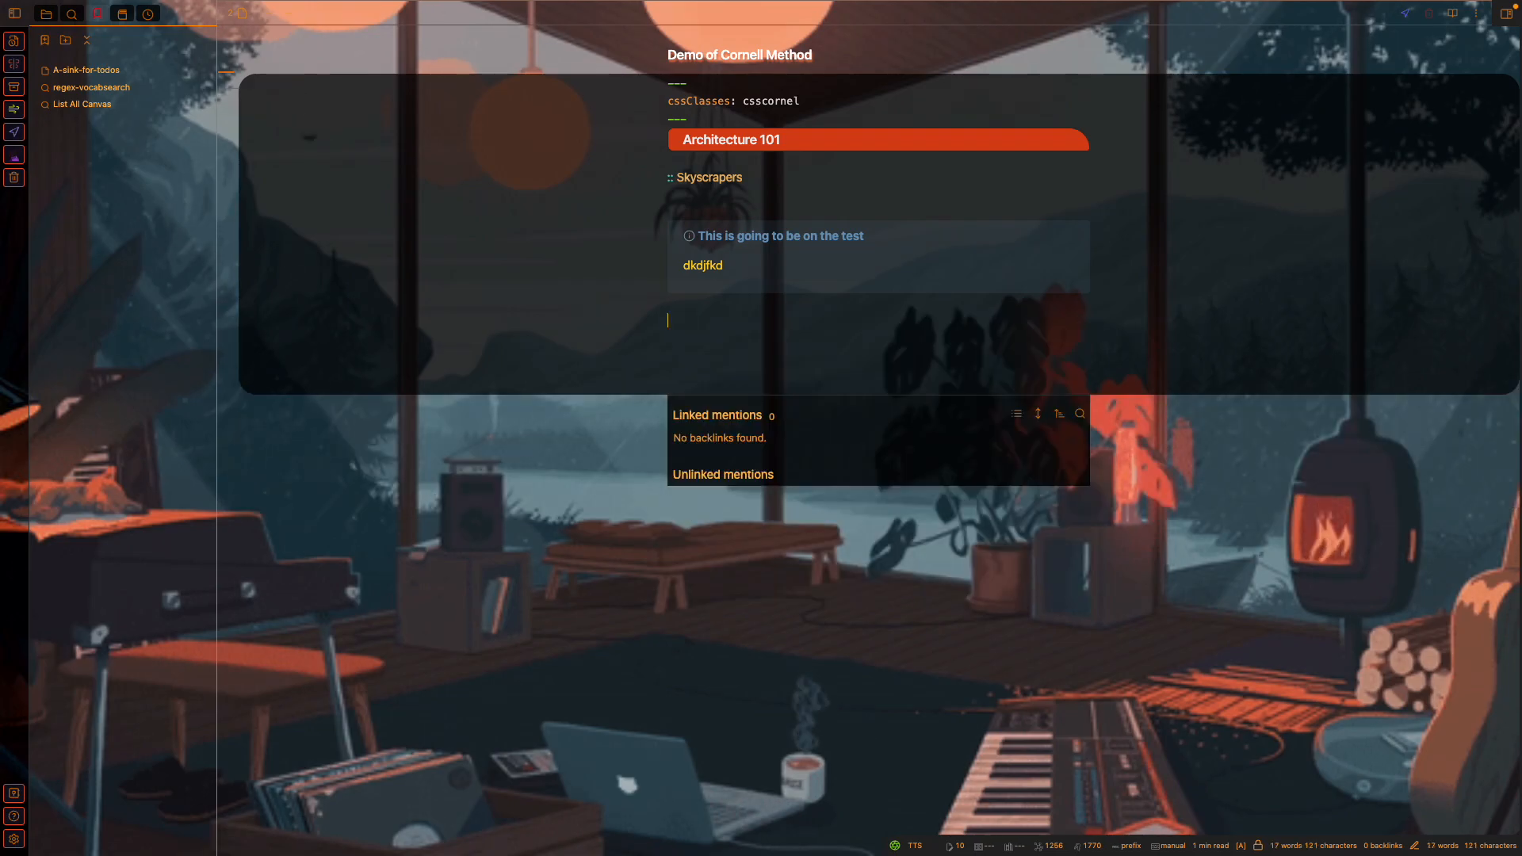
Insert a level-two heading "Cues" above the info callout.
key("Up")
key("Up")
key("Up")
key("Up")
key("Return")
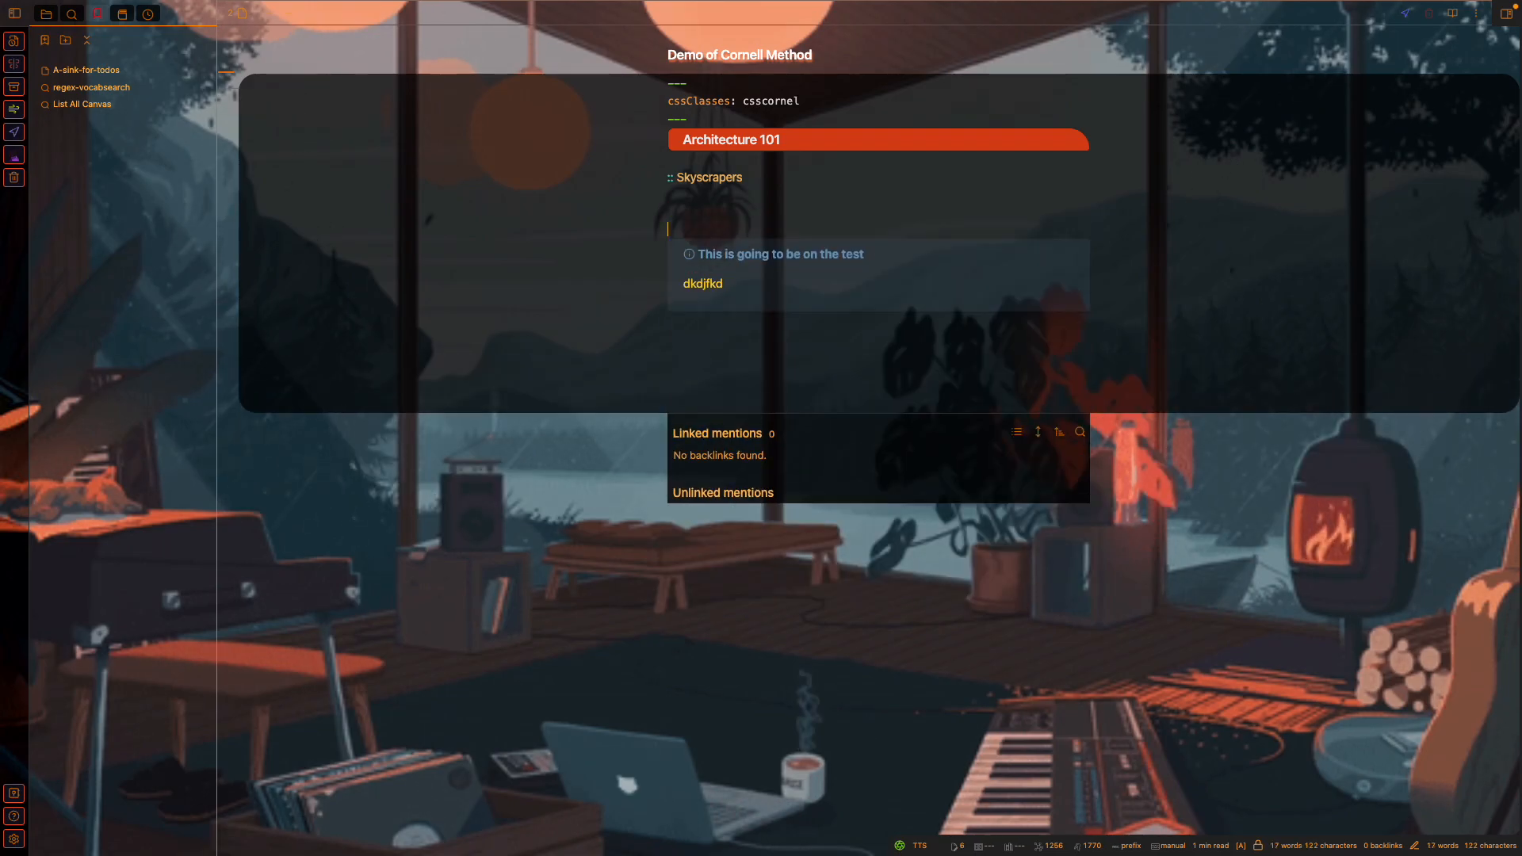
type("## ")
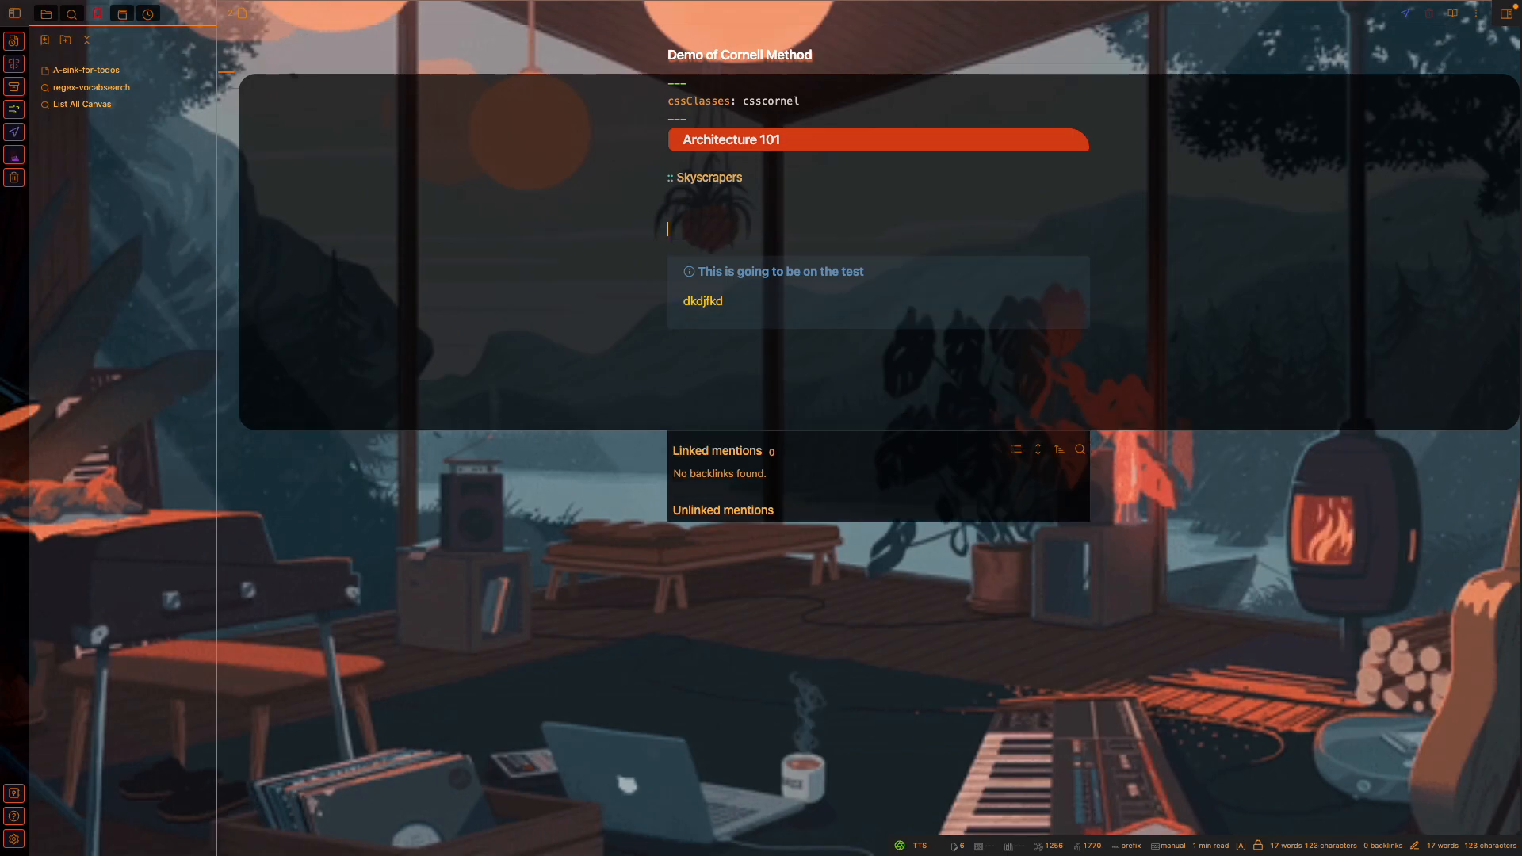
type("Cue")
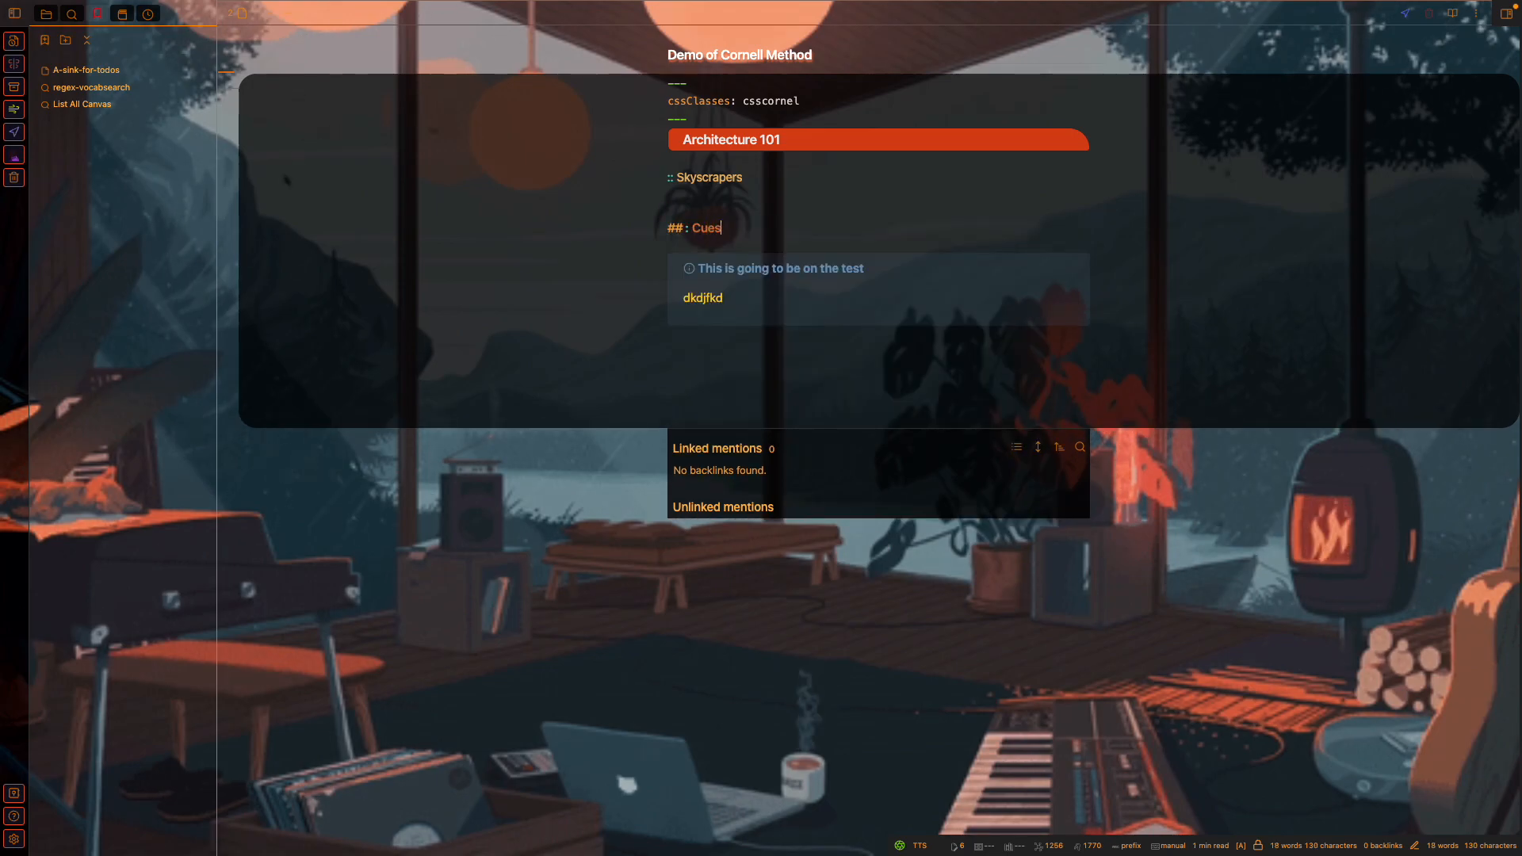
type("s")
Start an embed link ![[#]] on a new line between the Skyscrapers and Cues headings.
key("Up")
key("Return")
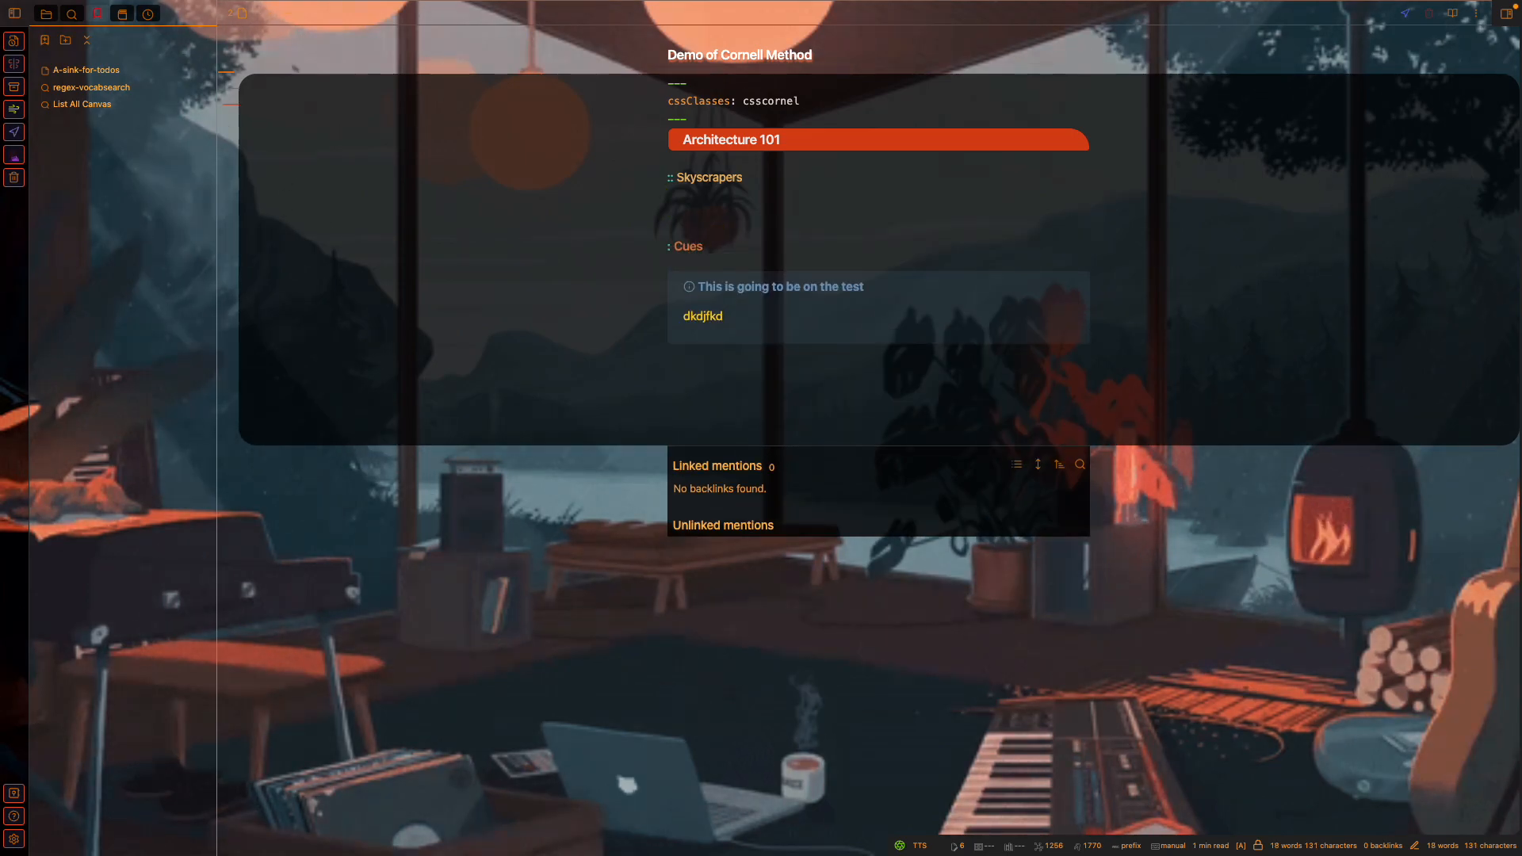
type("[[")
key("BackSpace")
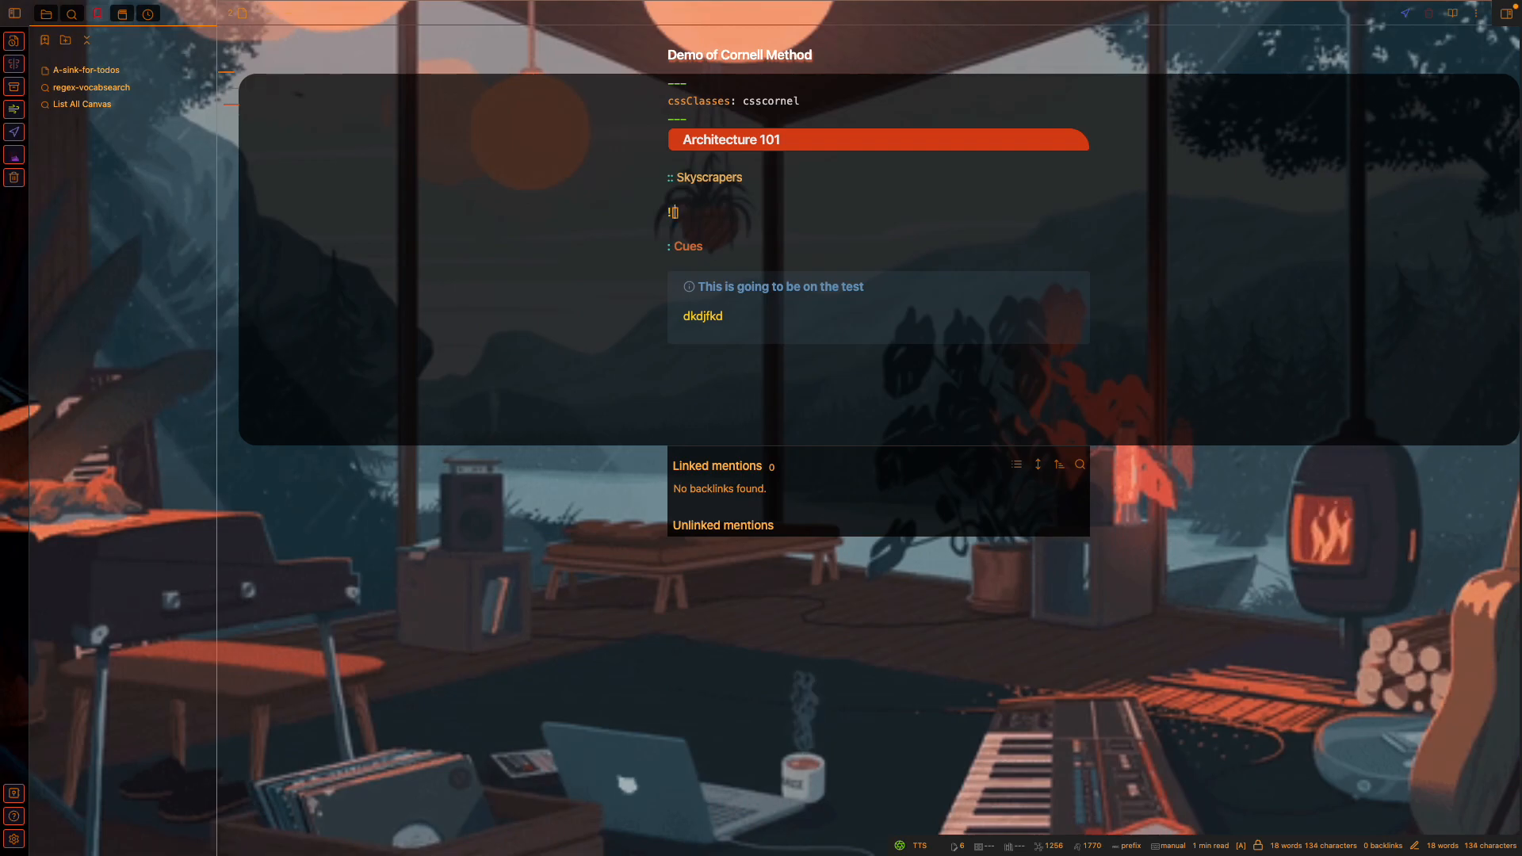
type("[#")
Try the Cues heading as the embed's target, and undo that choice.
key("Down")
key("Down")
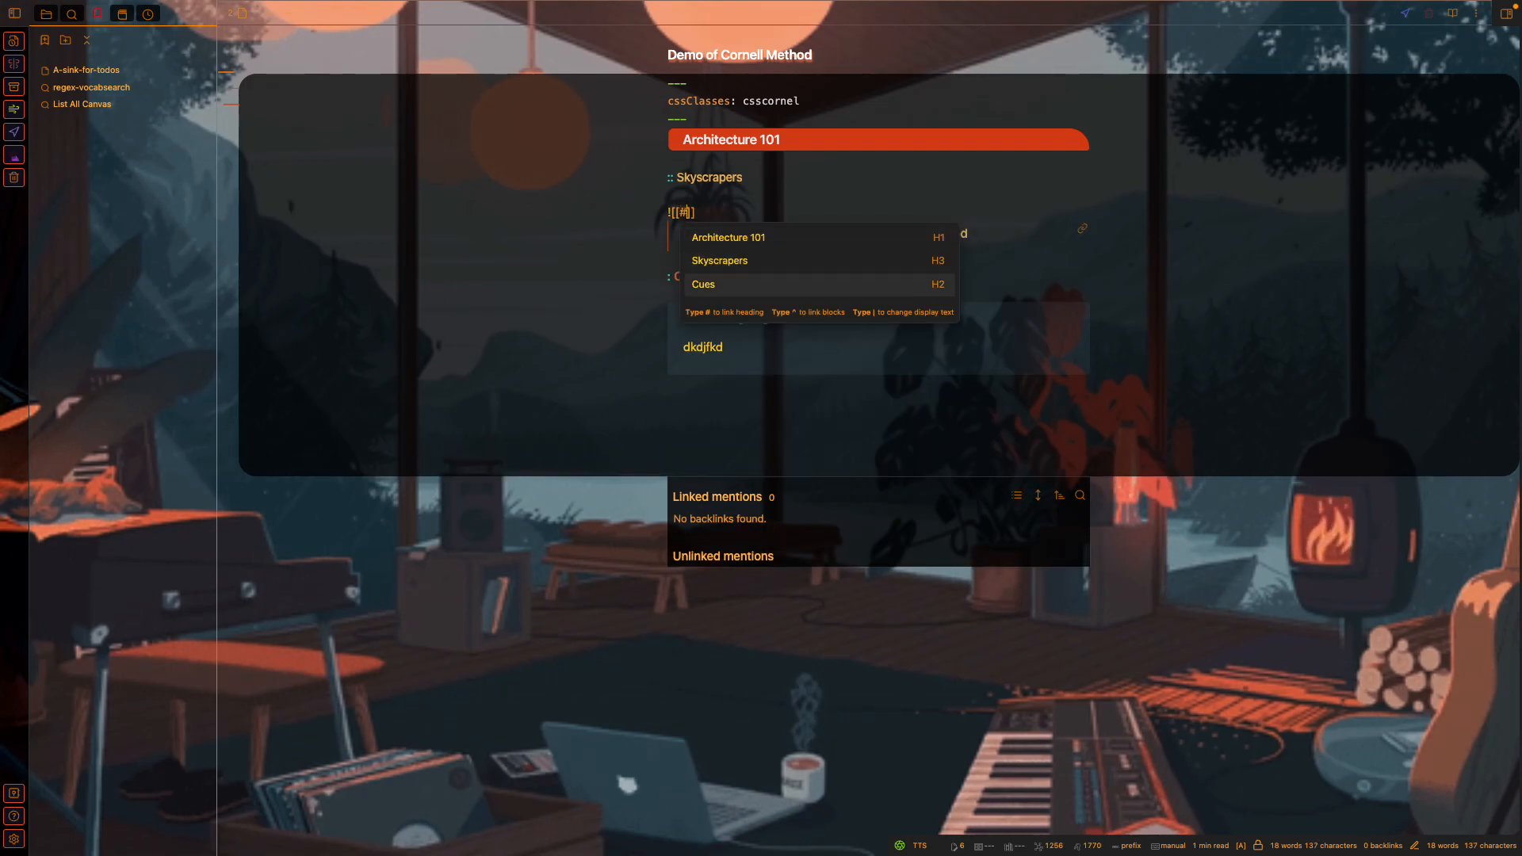
key("Return")
key("super+z")
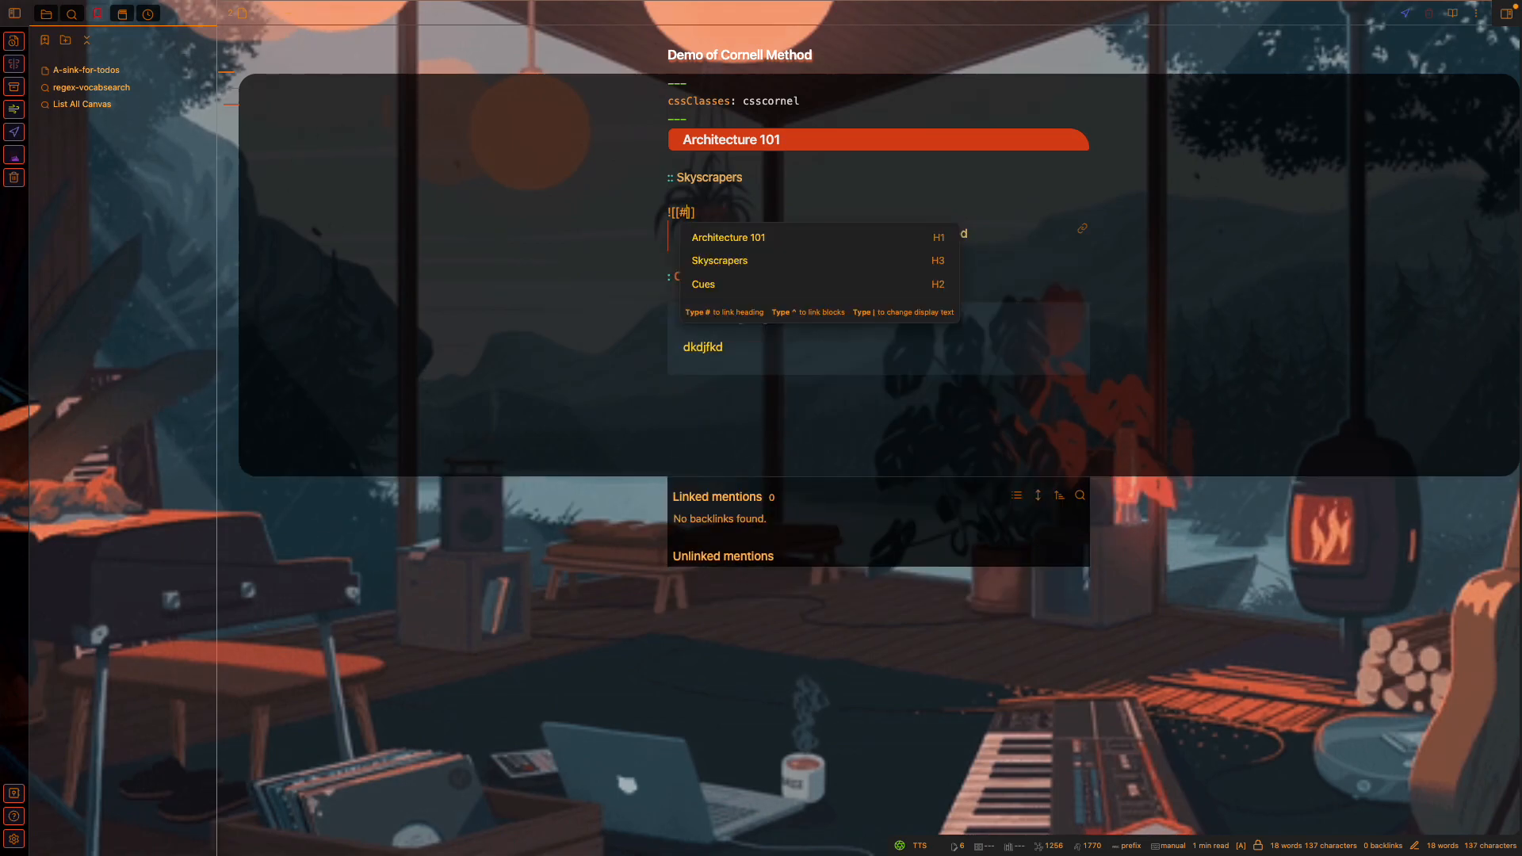
left_click(718, 446)
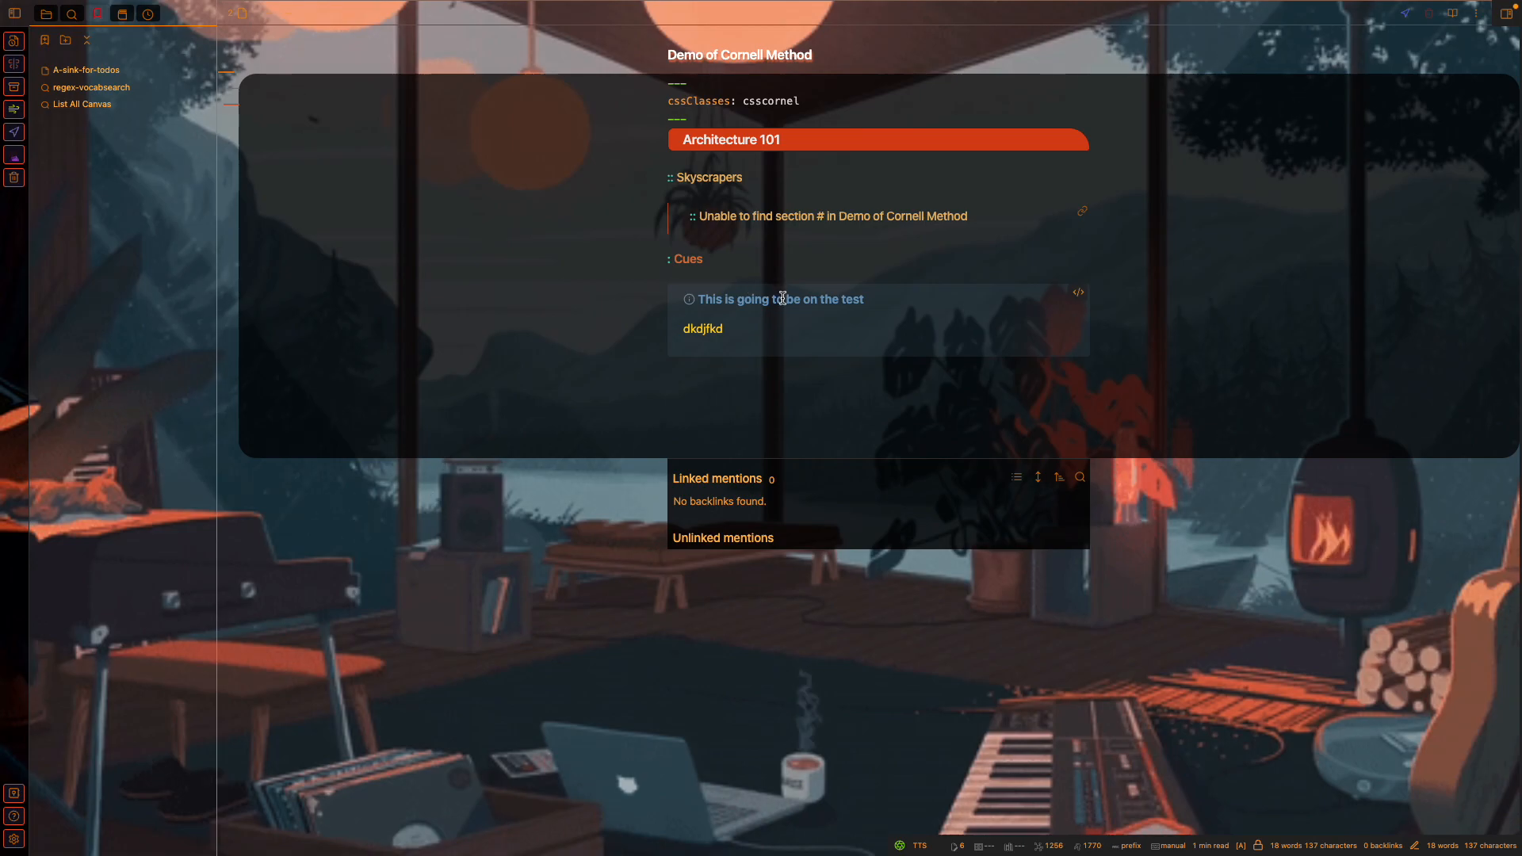
Replace "This" with "Skyscrapers" in the info callout's title.
left_click(782, 298)
left_click(789, 294)
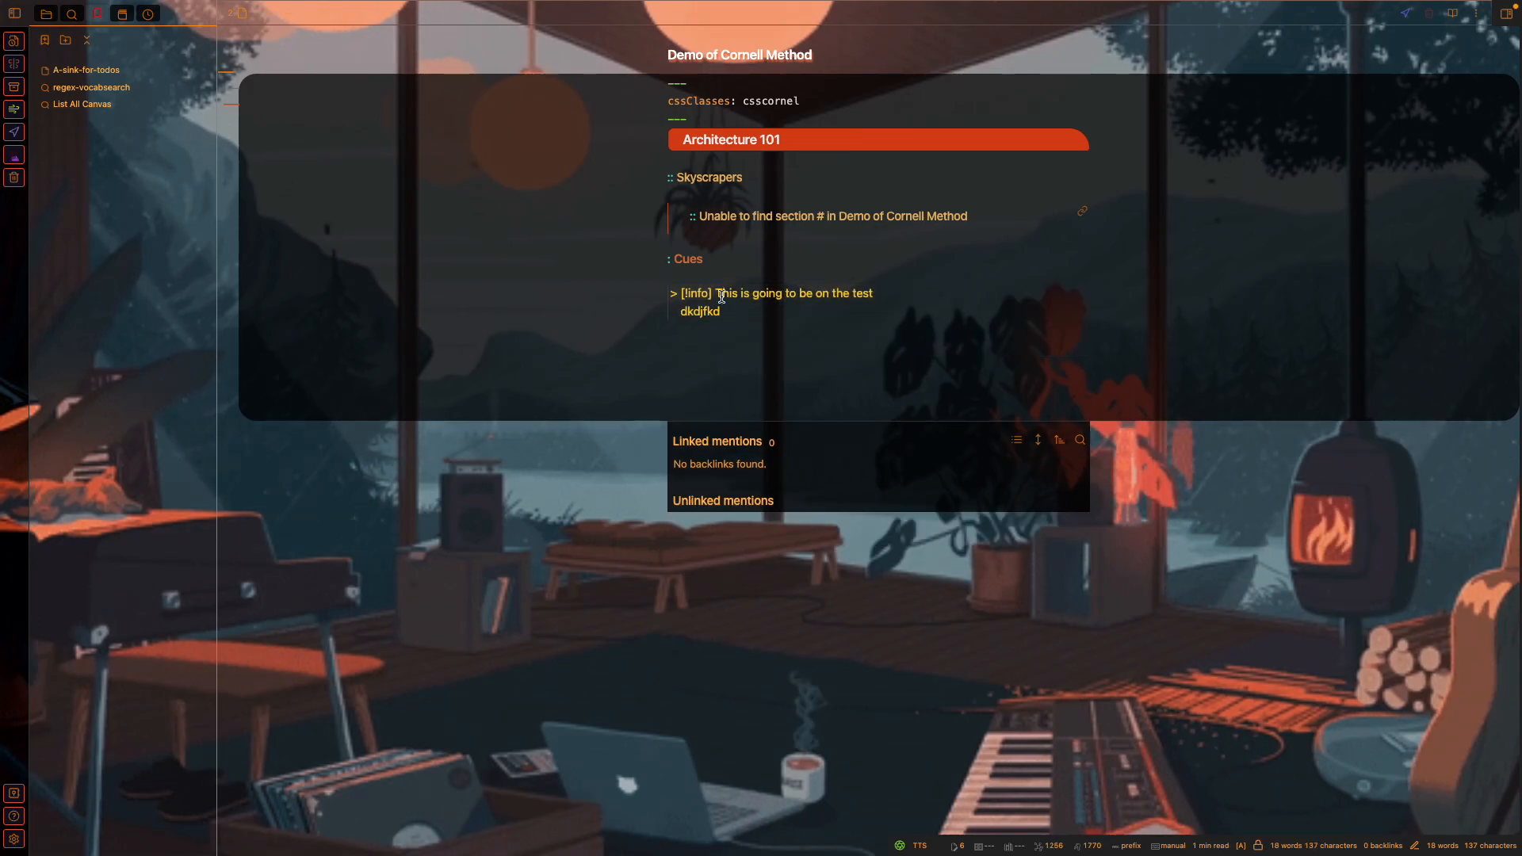
left_click(714, 245)
left_click(719, 300)
double_click(725, 296)
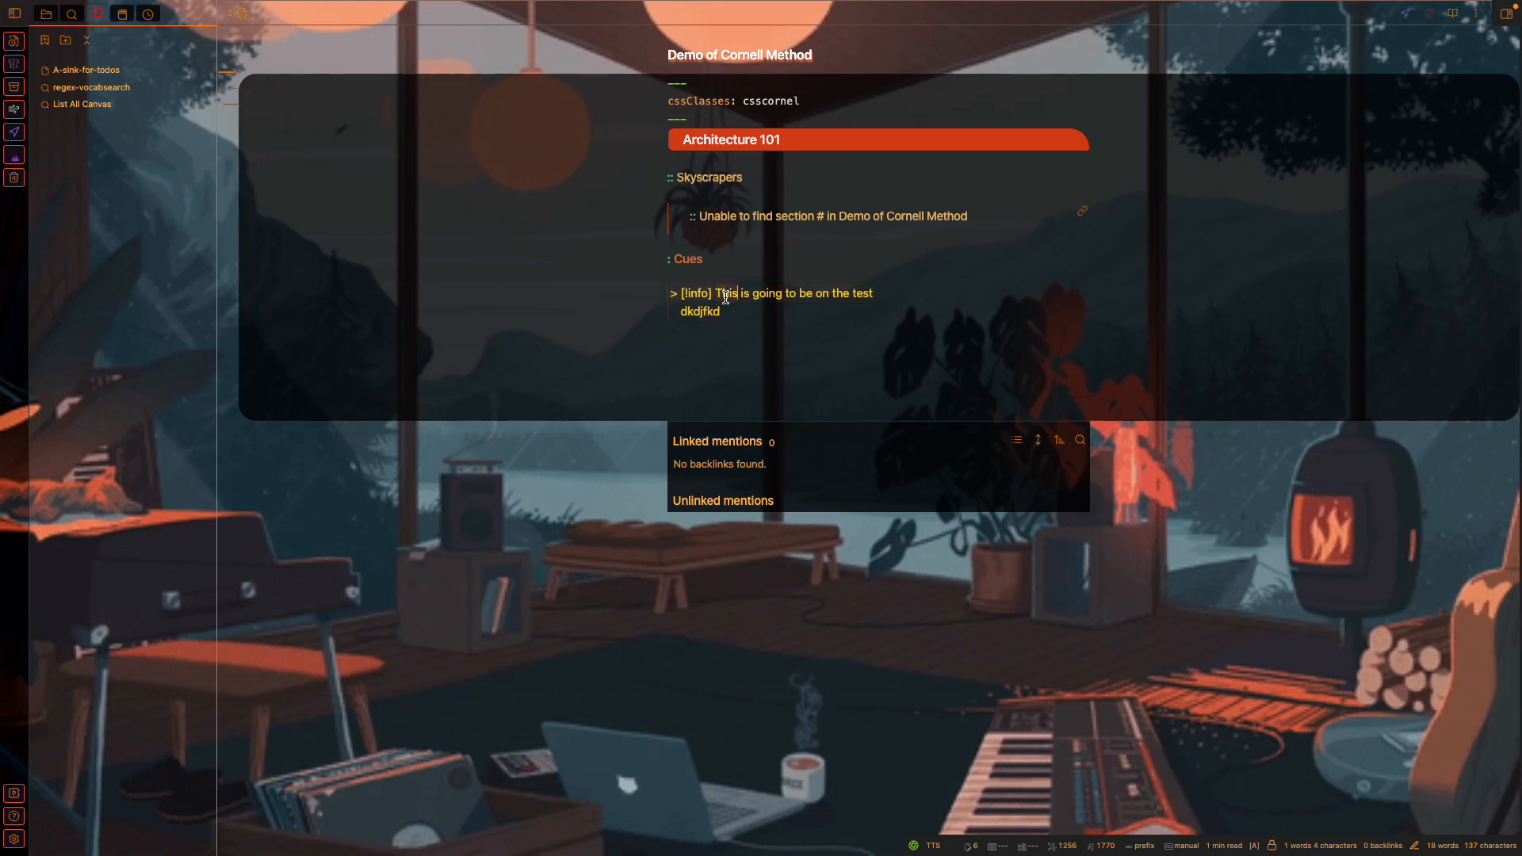
type("Skyscrapers")
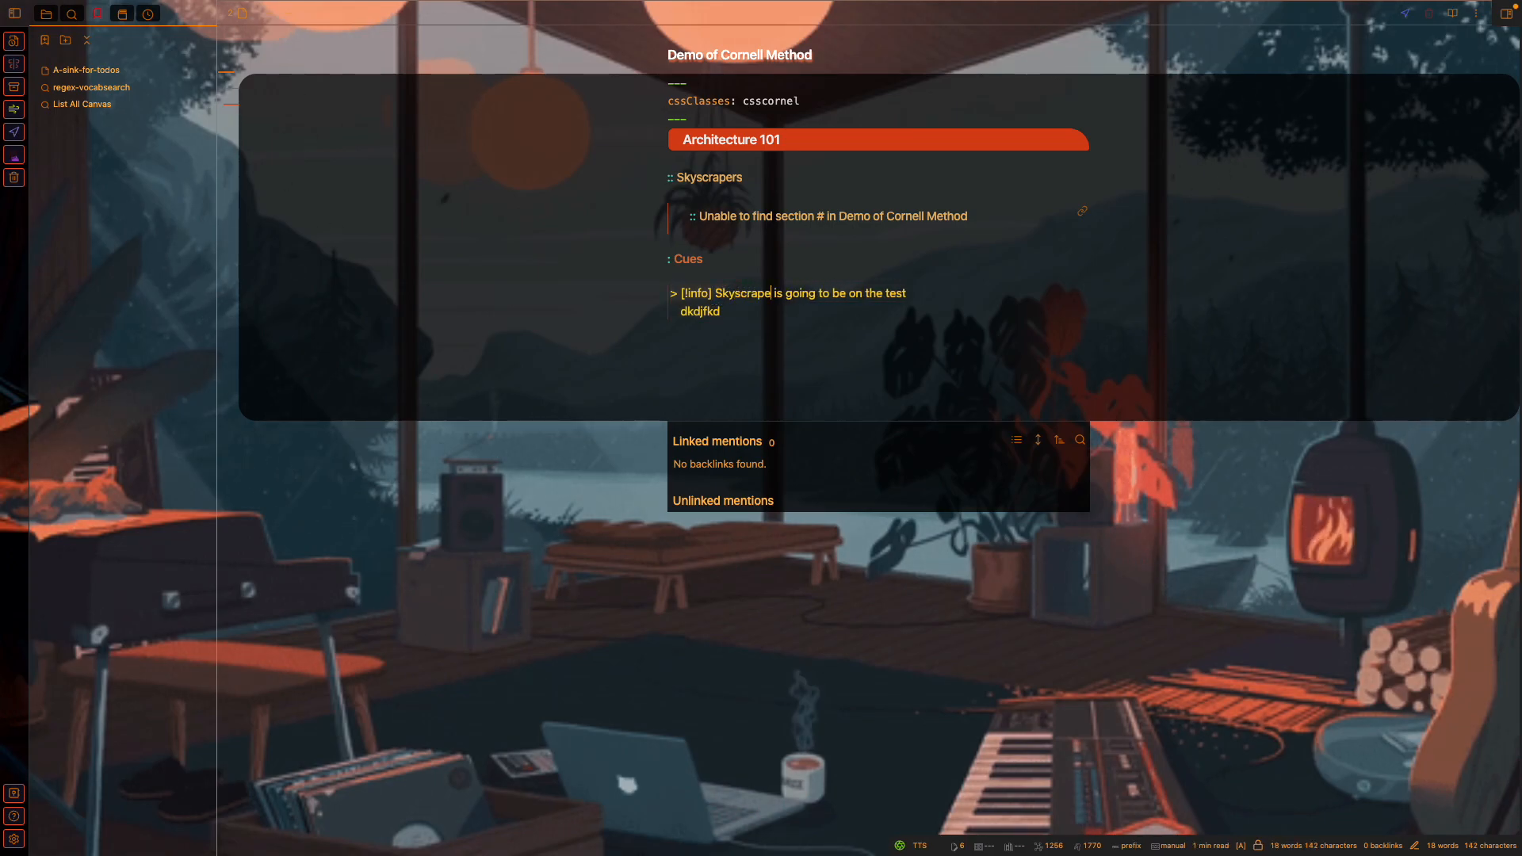
left_click(740, 232)
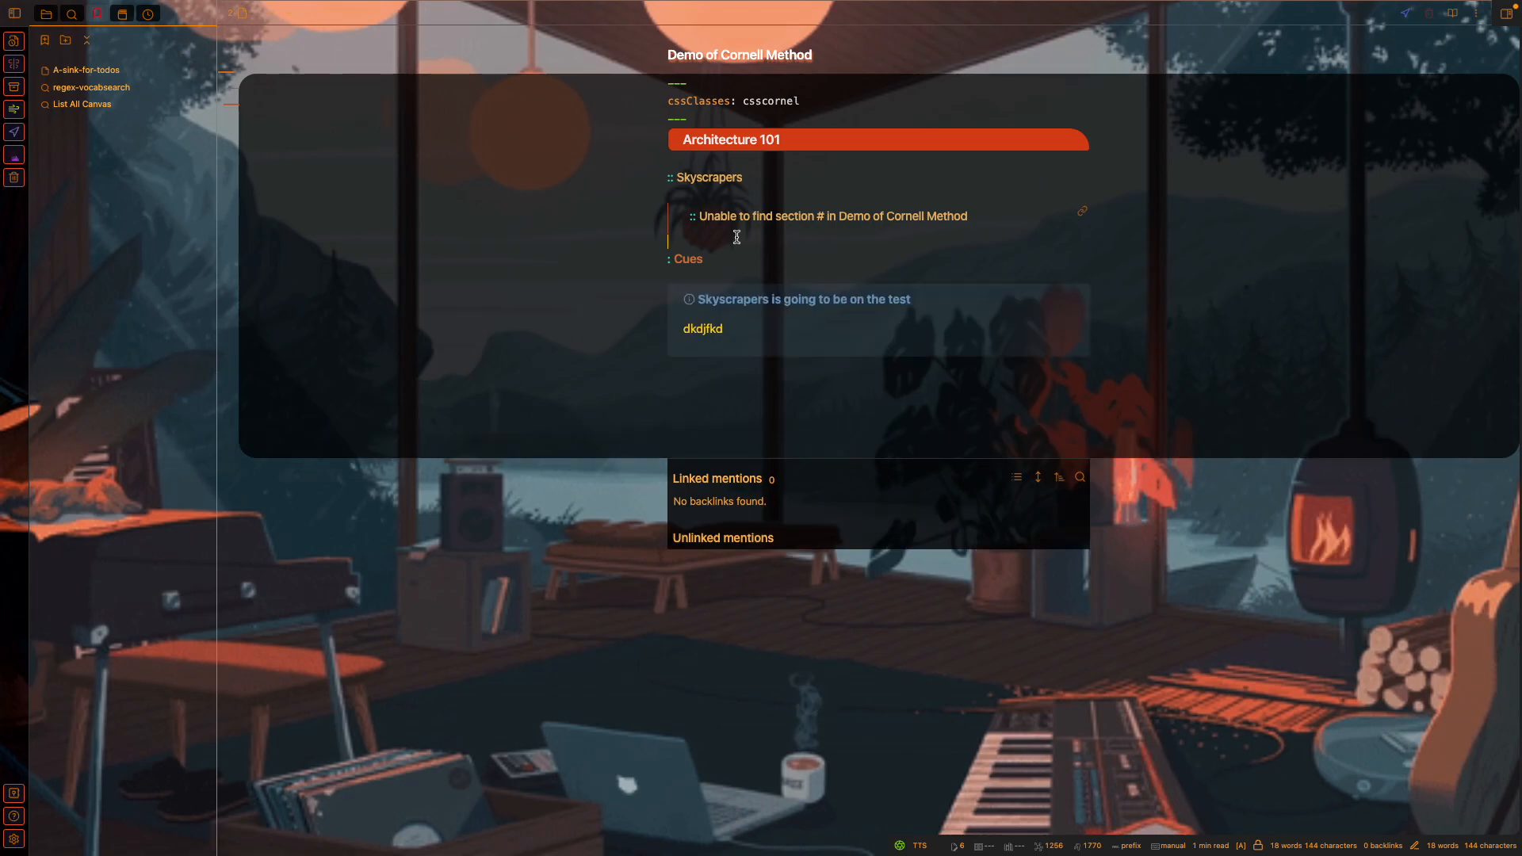
Turn the embed under the Skyscrapers heading into a block reference (^) to the "Skyscrapers is going to be on the test" callout.
left_click(671, 212)
type("^")
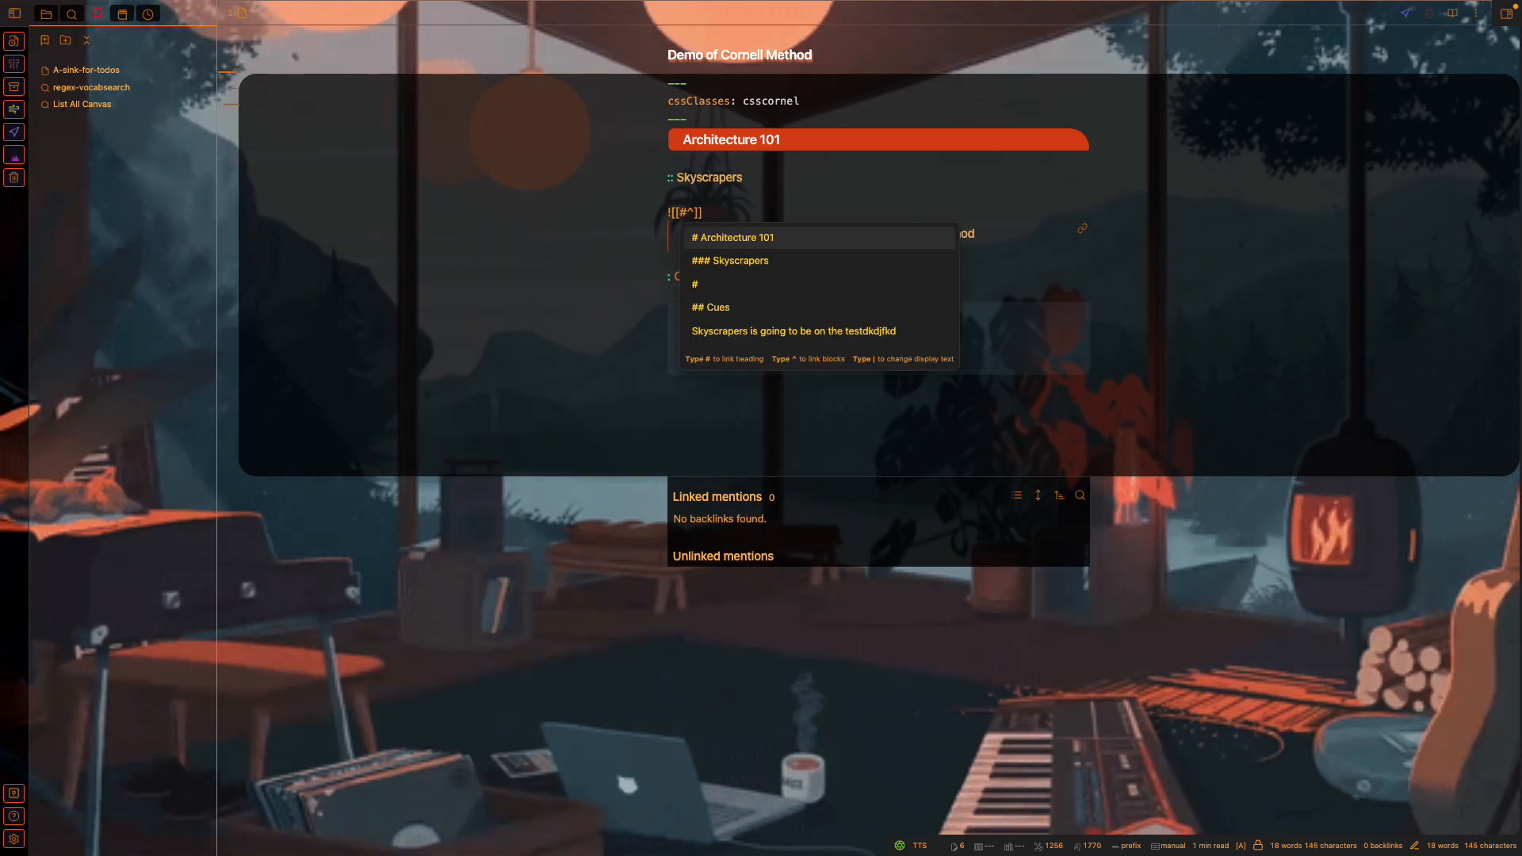
key("Down")
key("Down")
key("Down")
key("Down")
key("Return")
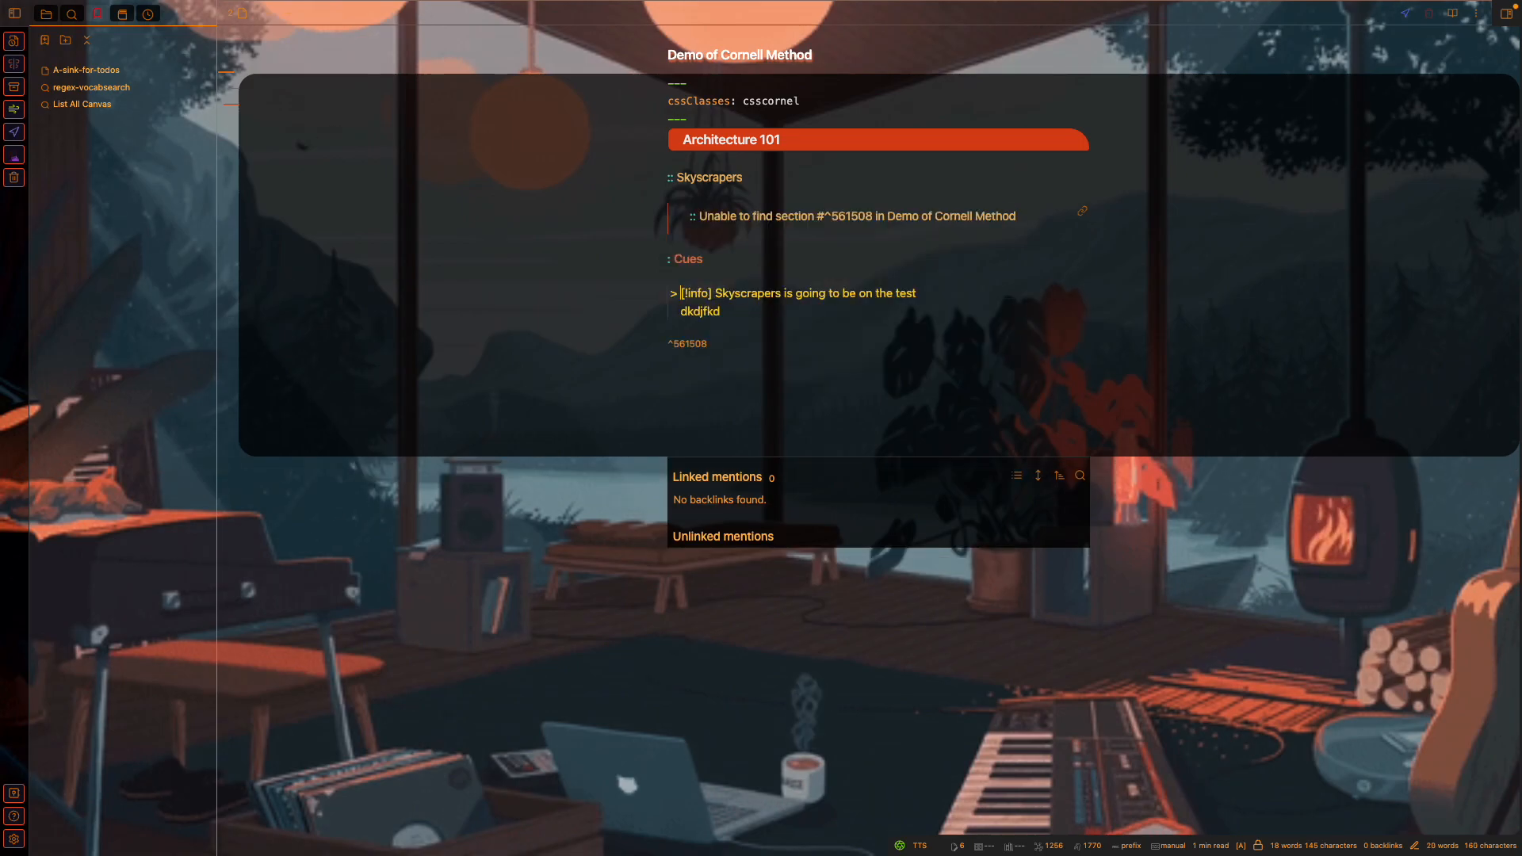
left_click(751, 247)
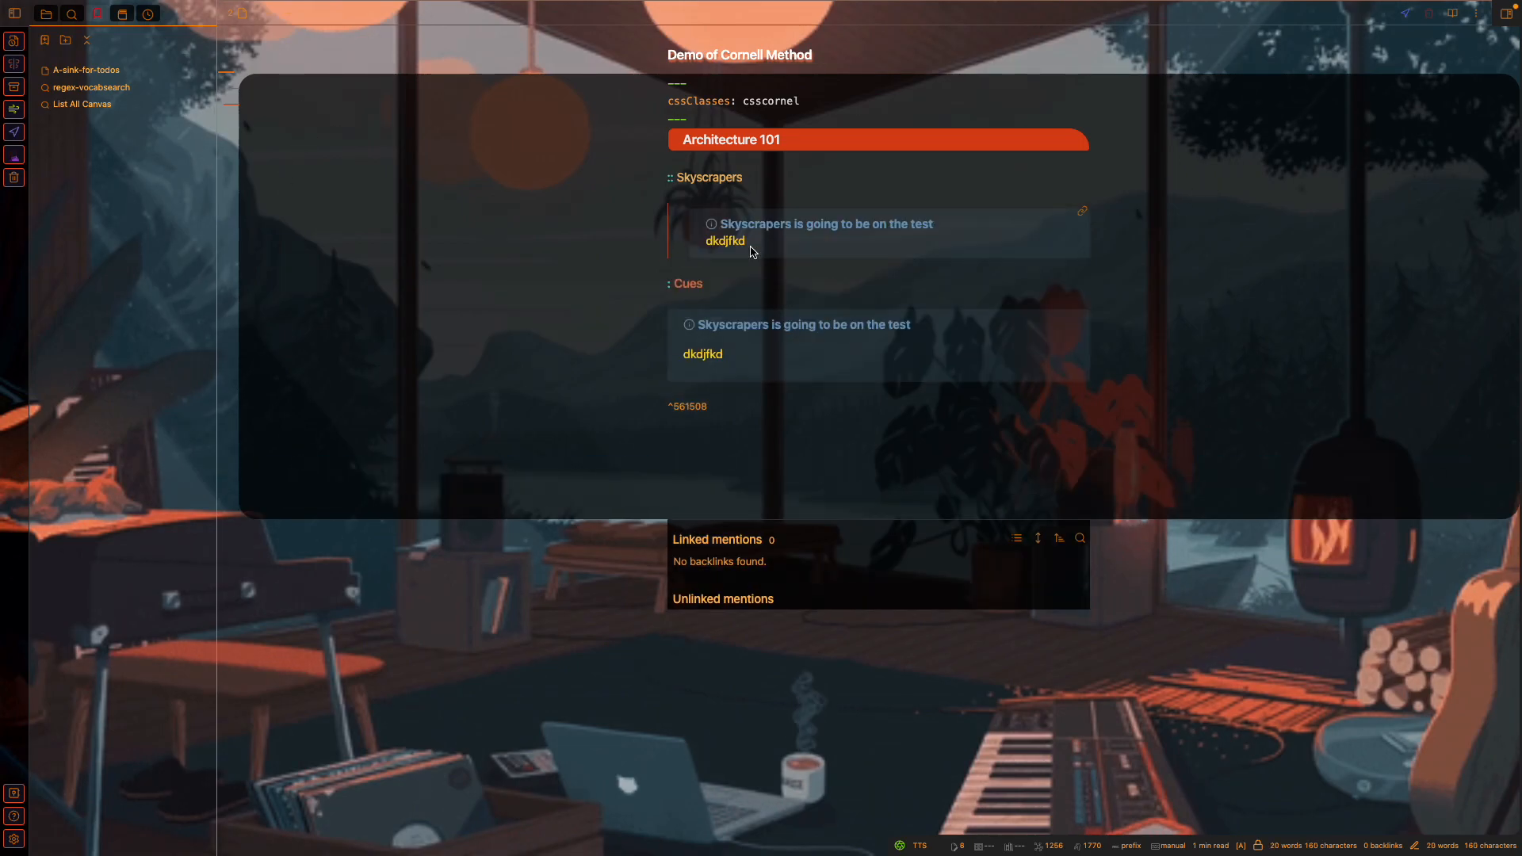
key("Up")
key("Down")
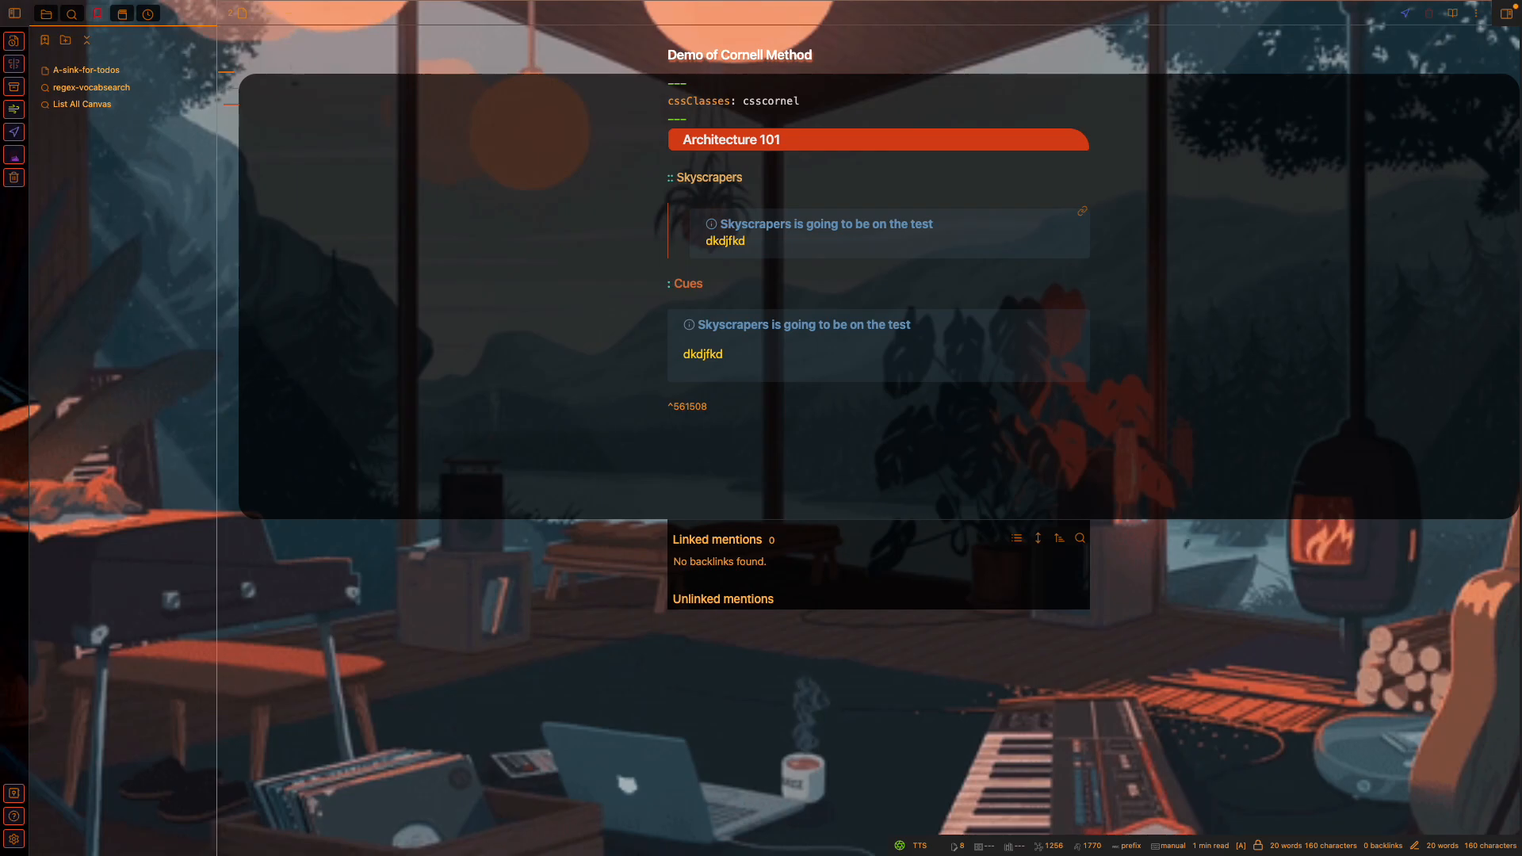
key("Up")
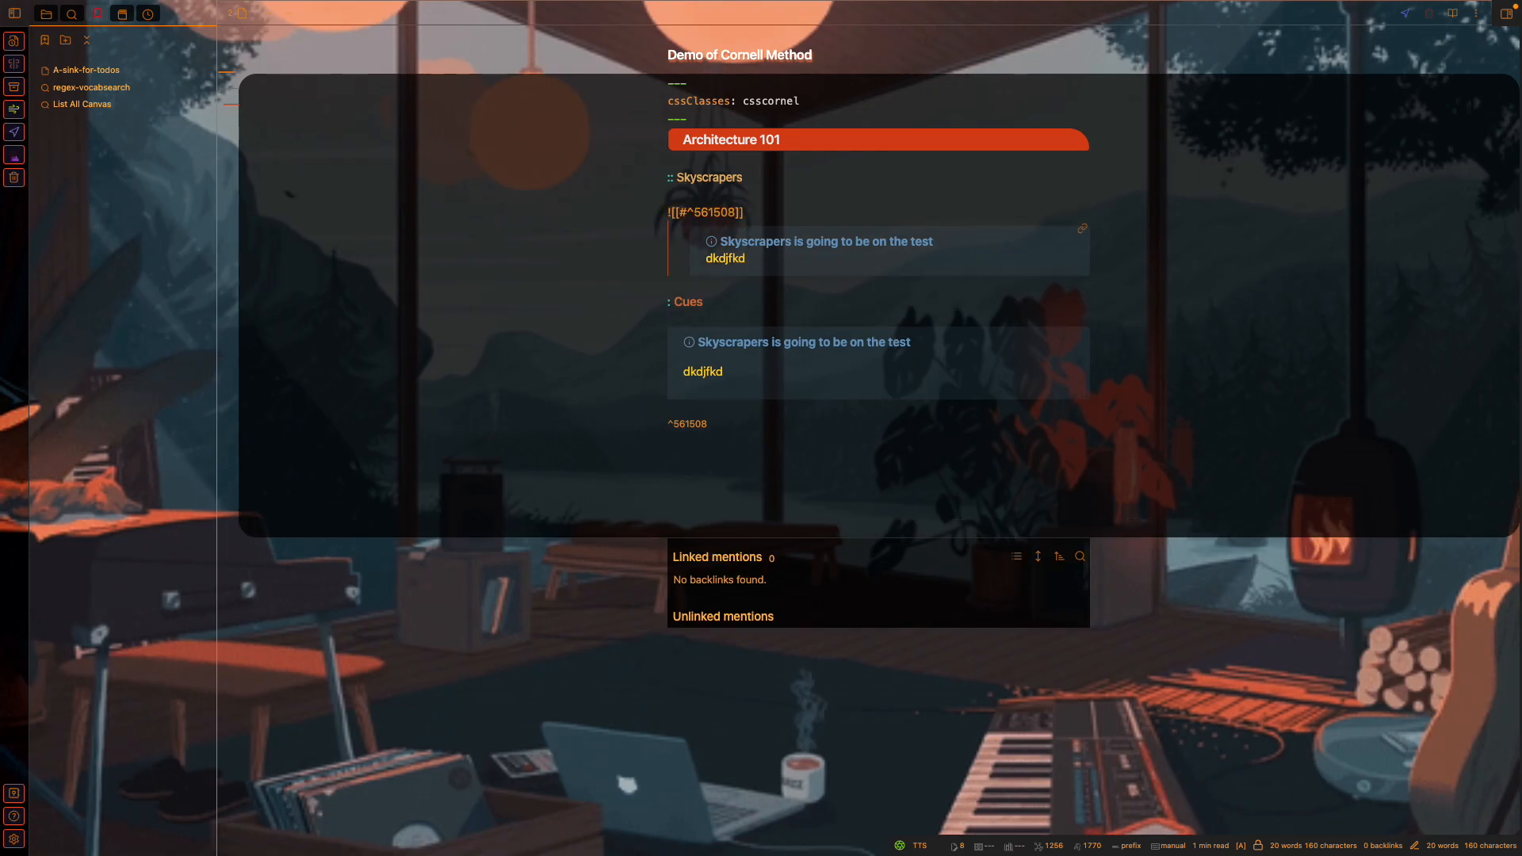
Delete the cssClasses property line from the note's frontmatter.
left_click(764, 101)
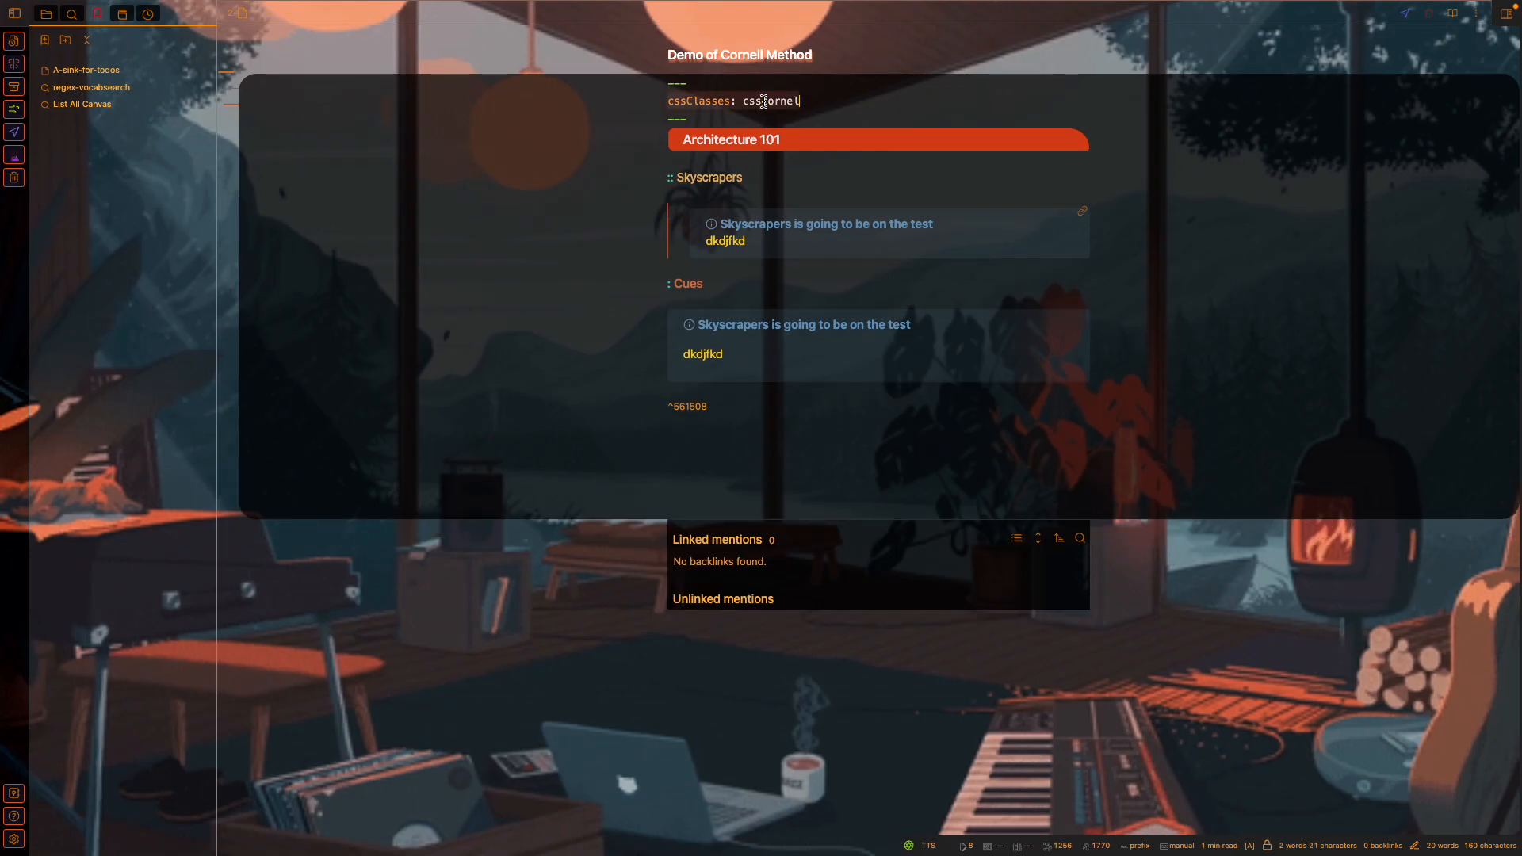
key("super+BackSpace")
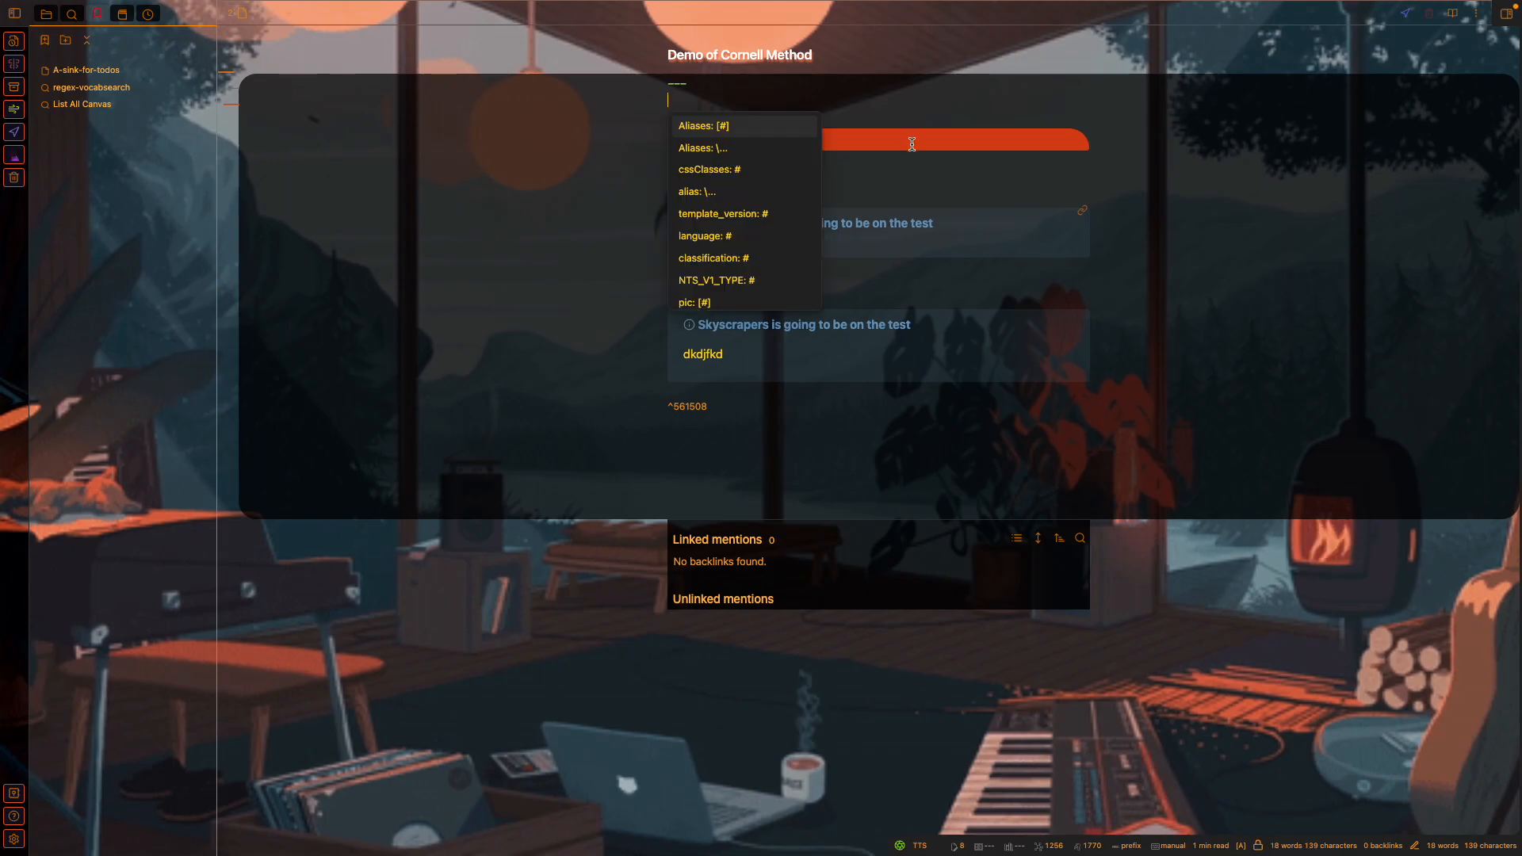
Add the display alias "ui-cornell" to the block embed under the Skyscrapers heading.
left_click(915, 188)
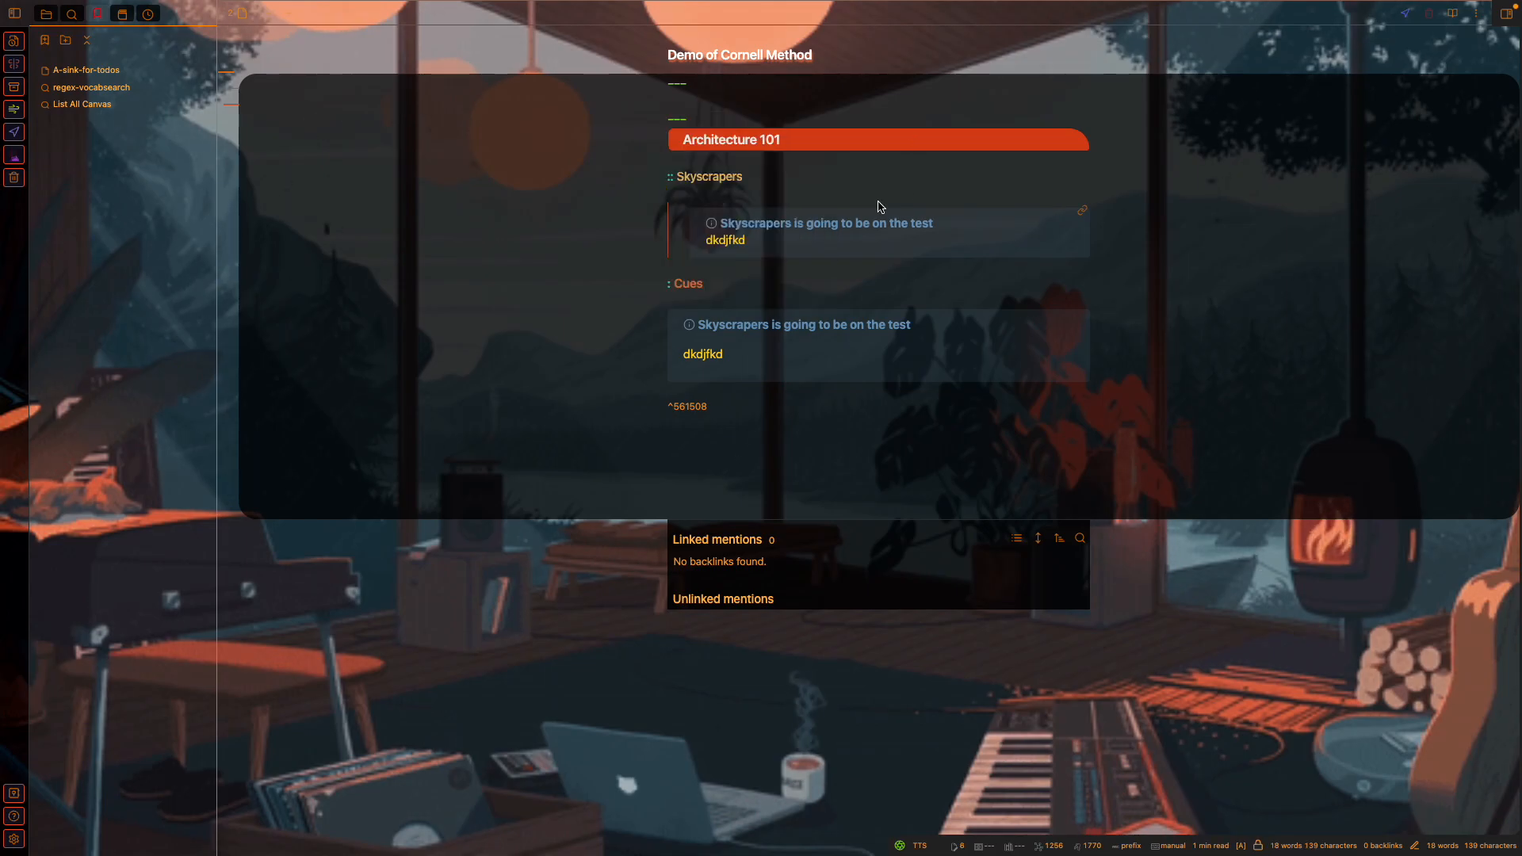
key("Down")
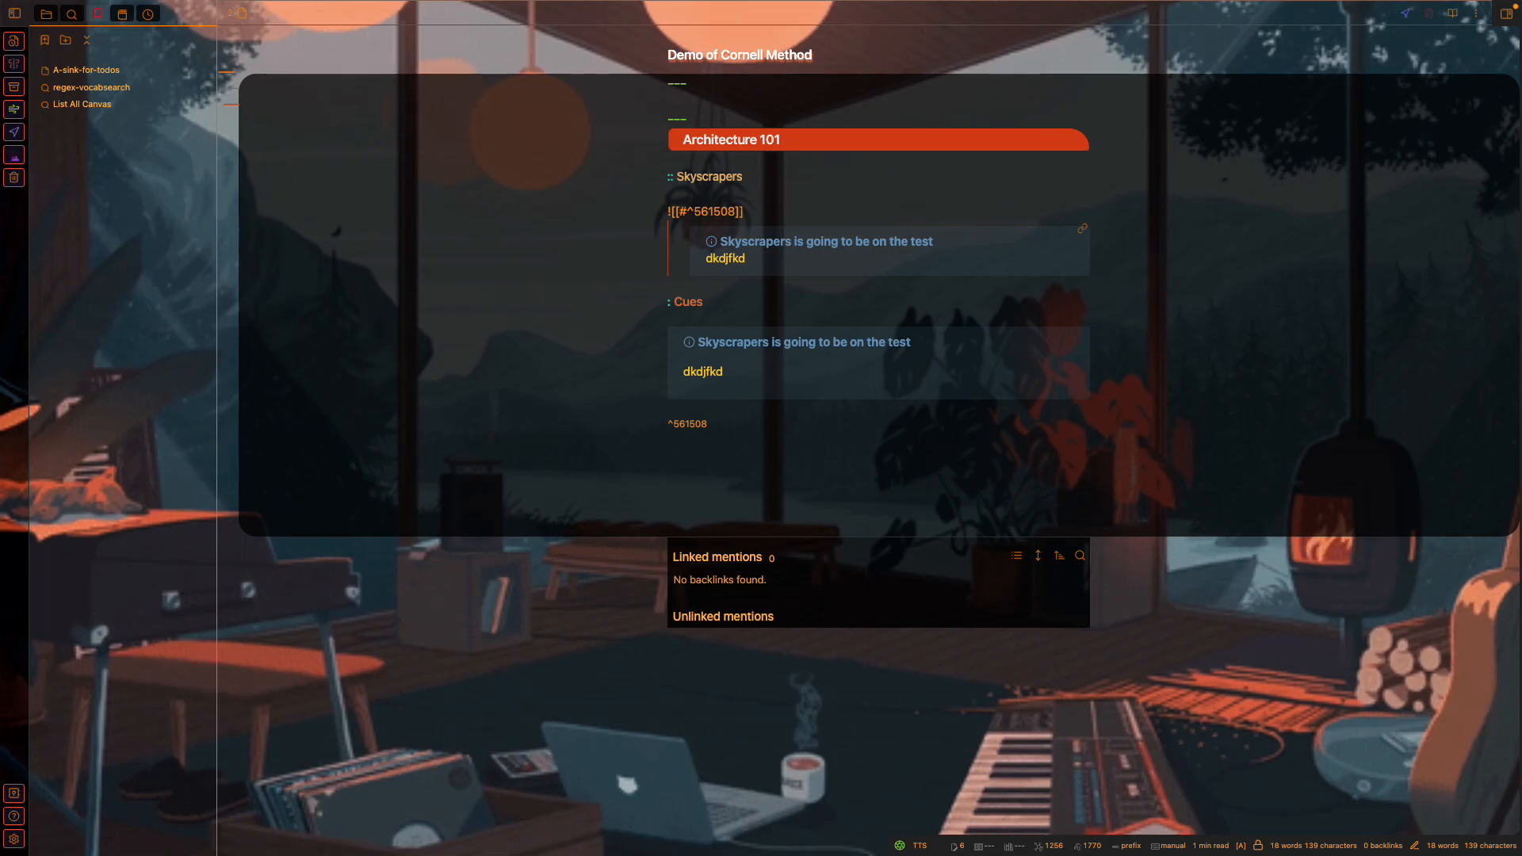
left_click(735, 211)
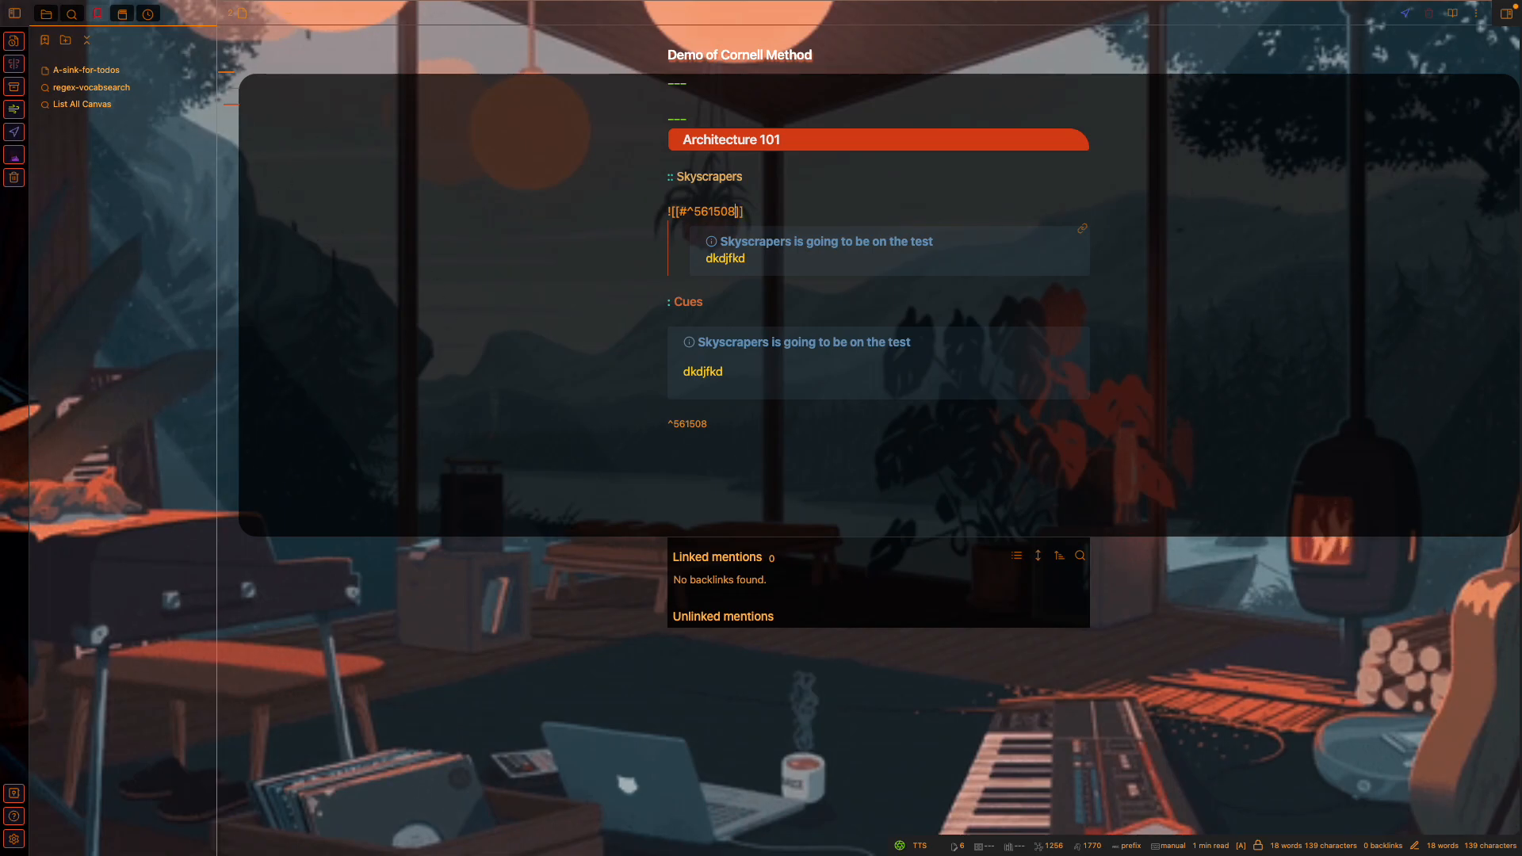
type("|ui")
type("-cornell")
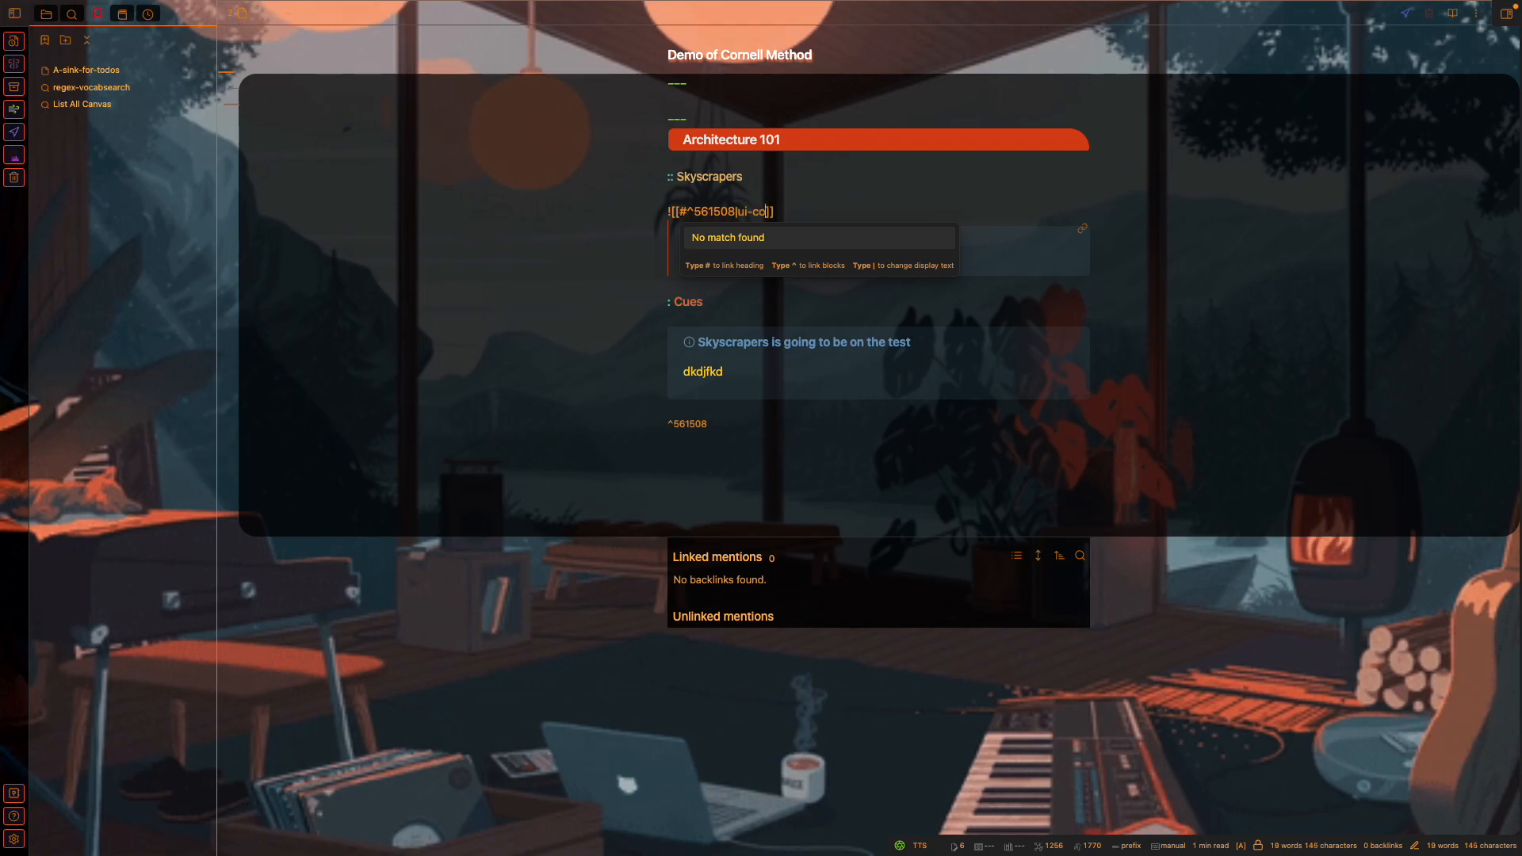
key("Escape")
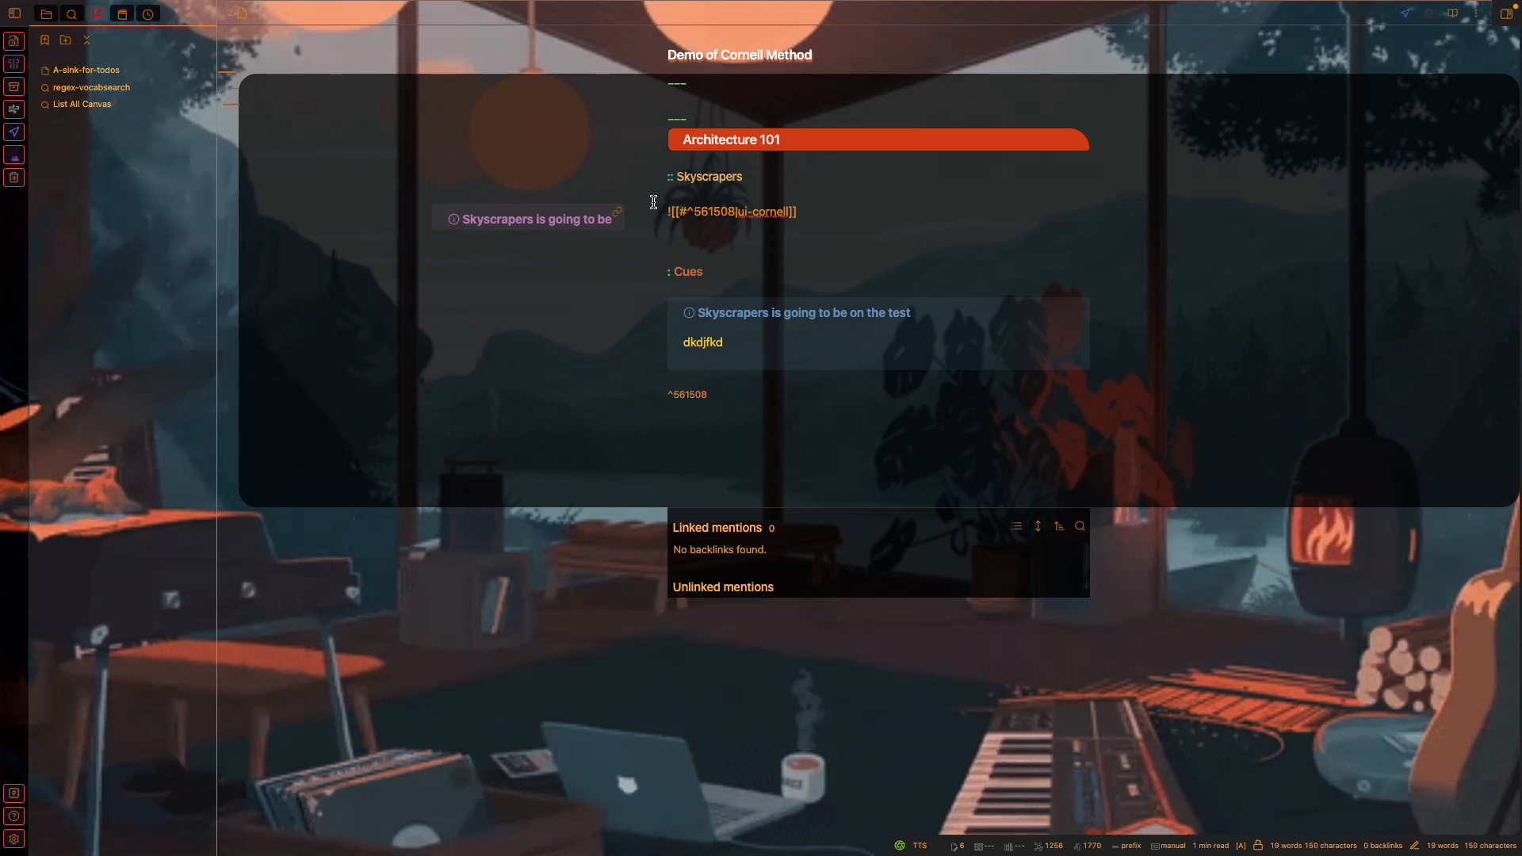
scroll(571, 221, "down", 3)
scroll(572, 221, "up", 3)
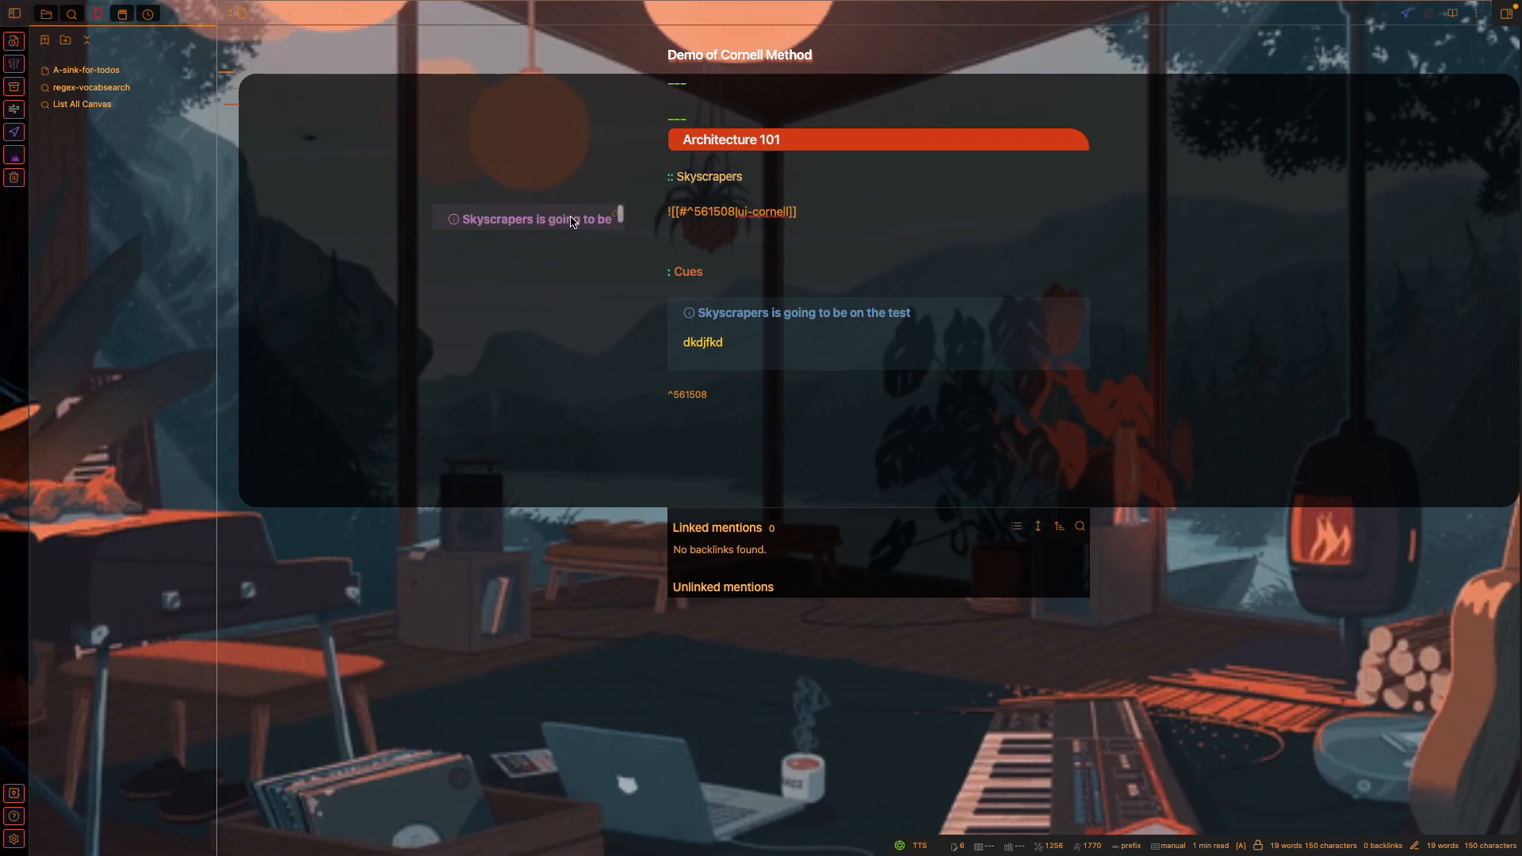
Switch to VS Code, set the ui-cornell embed's max-height to 4em in index.css, and return to the Obsidian note.
left_click(766, 234)
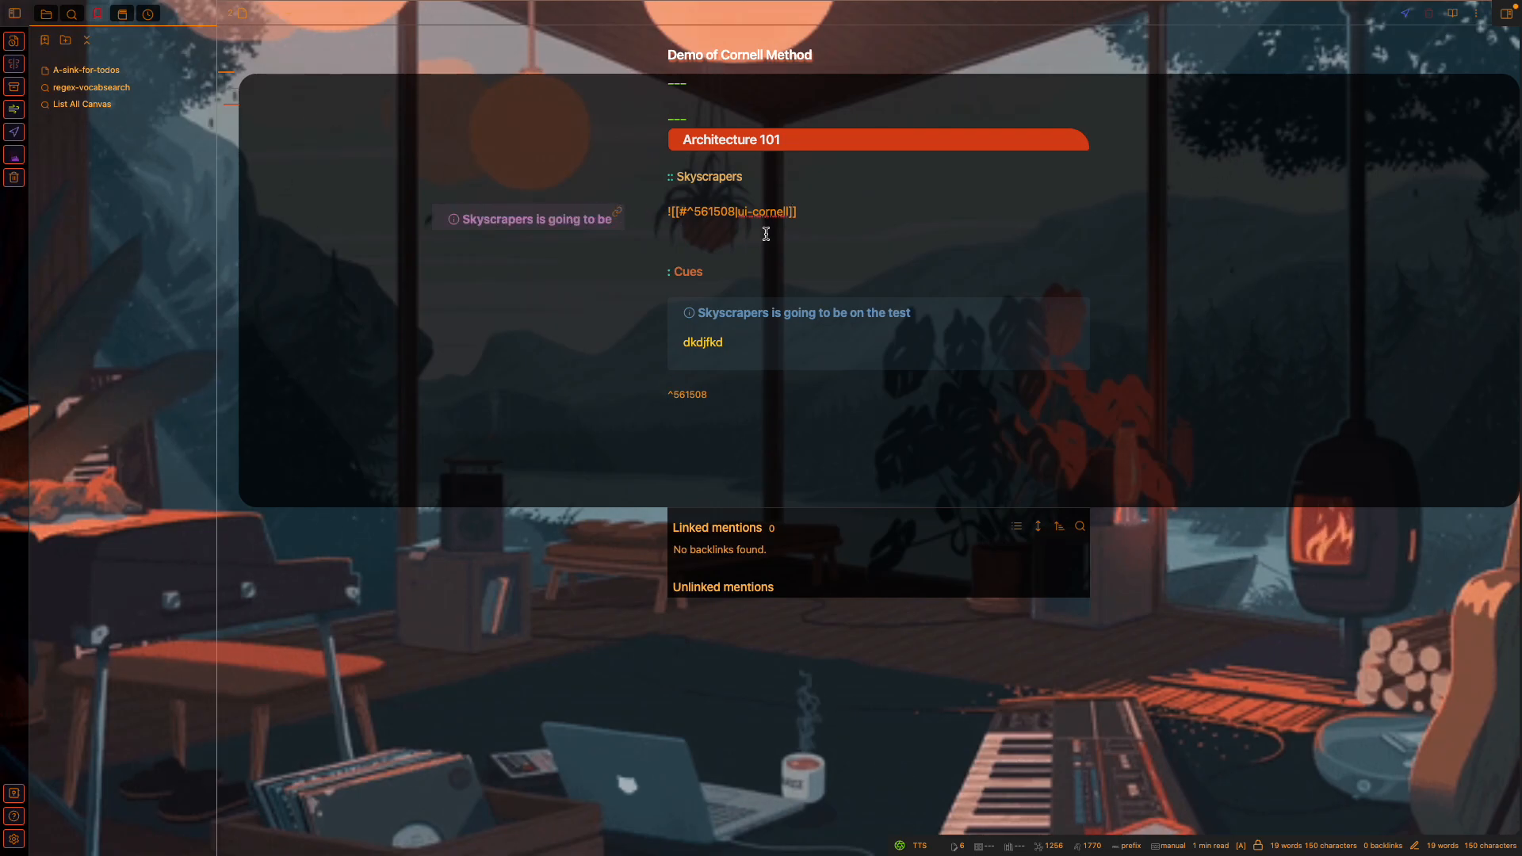
scroll(584, 222, "down", 1)
scroll(585, 226, "up", 1)
key("ctrl+Right")
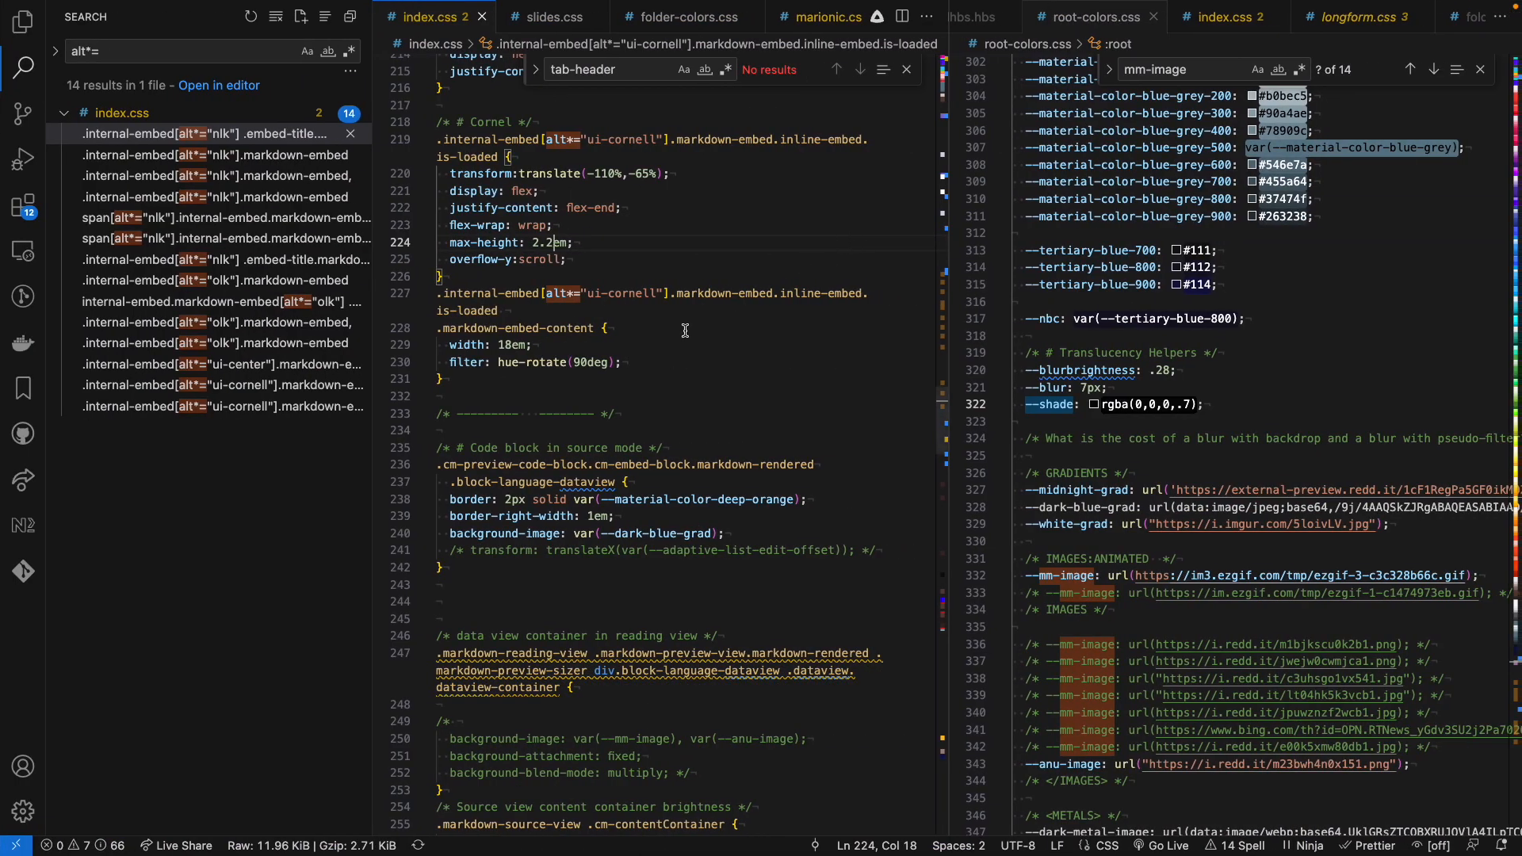
key("BackSpace")
key("BackSpace")
key("BackSpace")
type("4")
key("ctrl+Left")
scroll(552, 229, "down", 1)
scroll(552, 229, "up", 1)
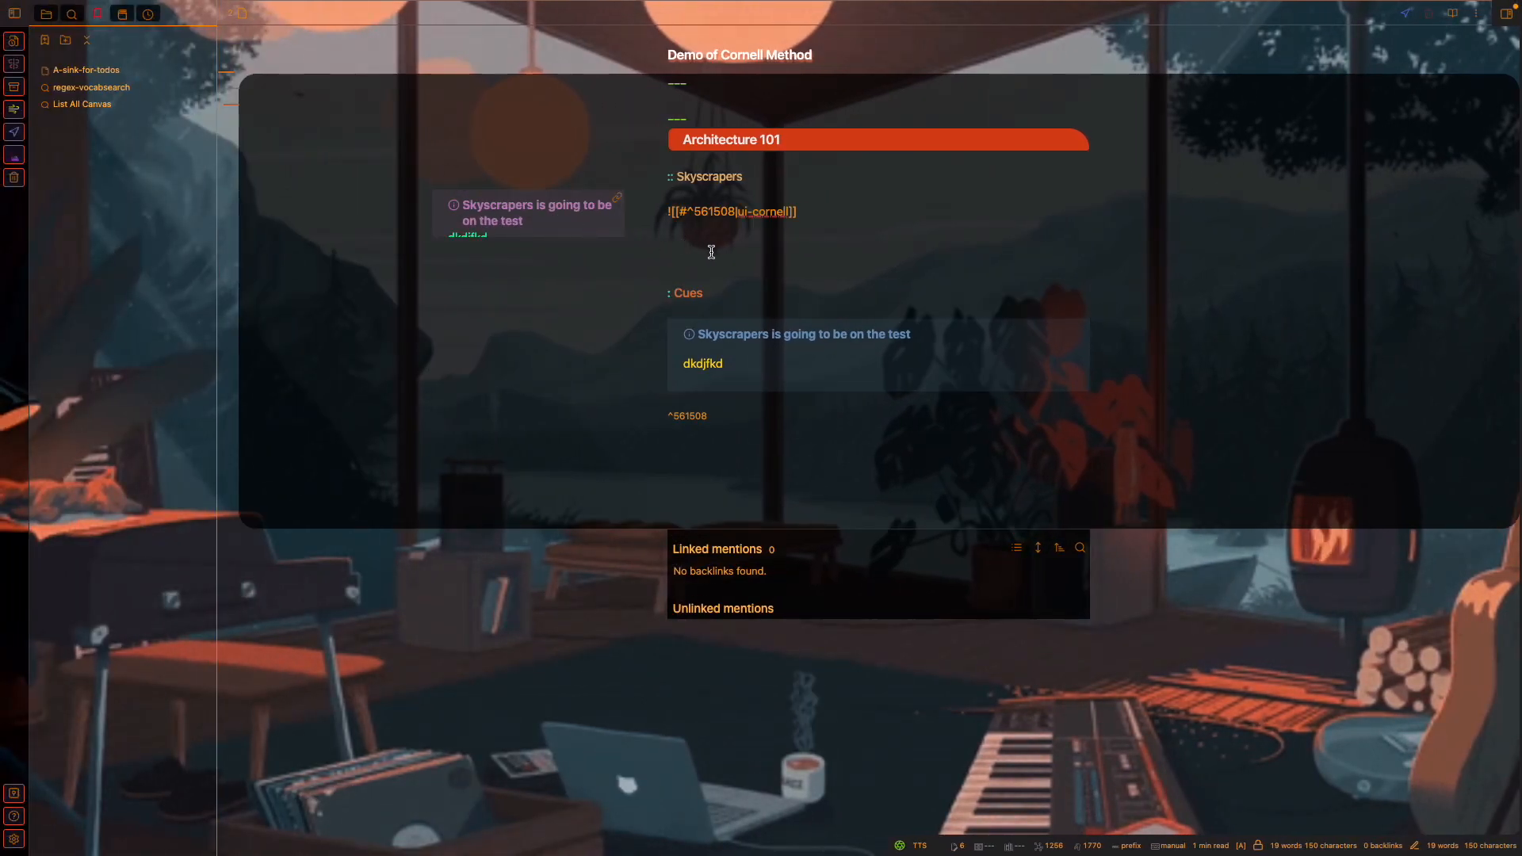
Try adding the line "ddkfjdkfjd" between the info callout and its block ID, and delete that text.
left_click(732, 400)
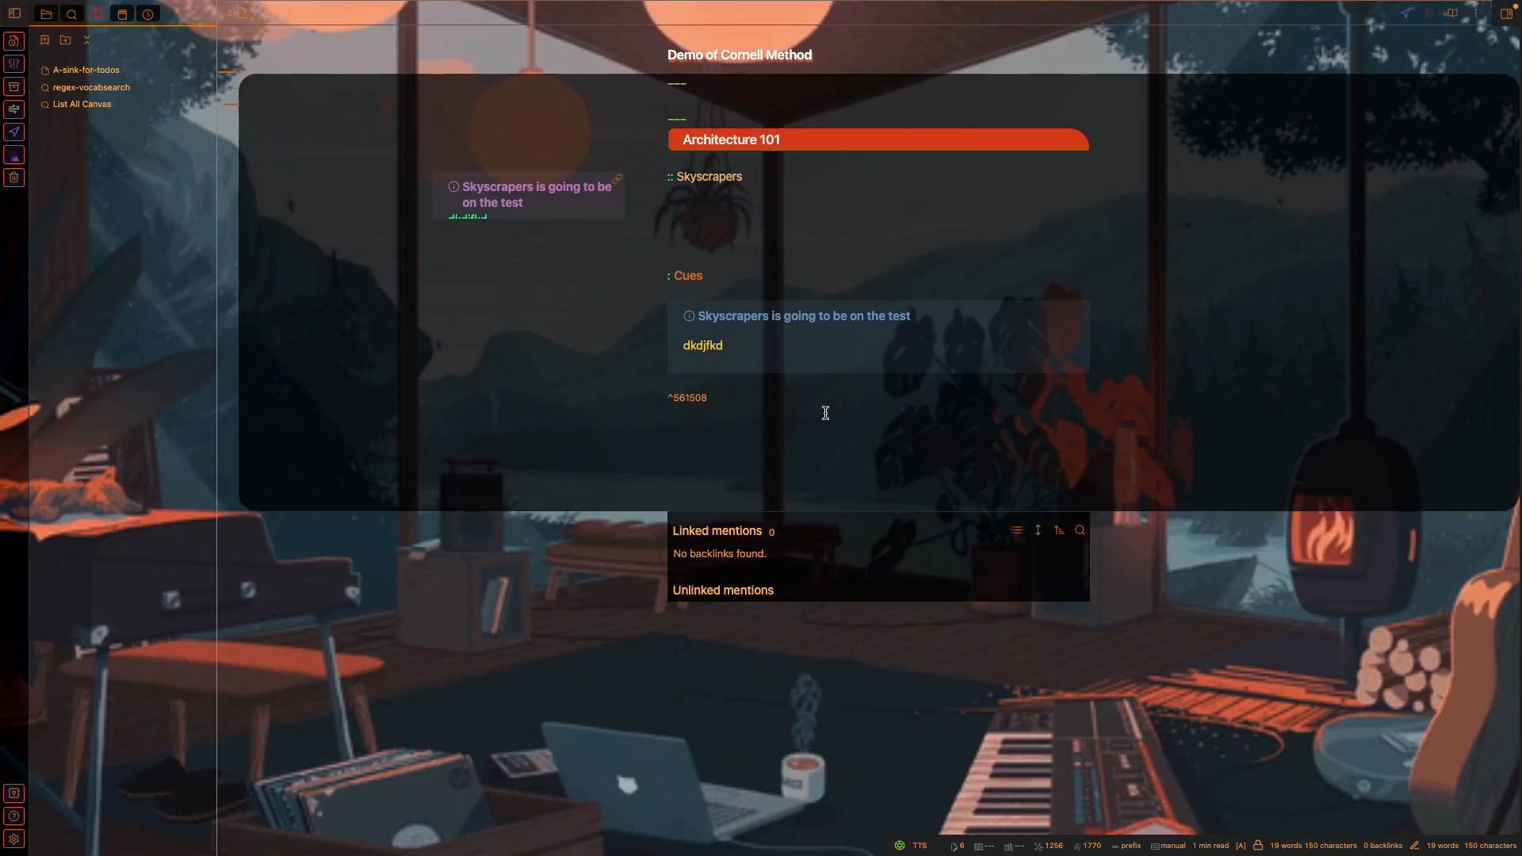
key("Return")
type("ddkfjdkfjd")
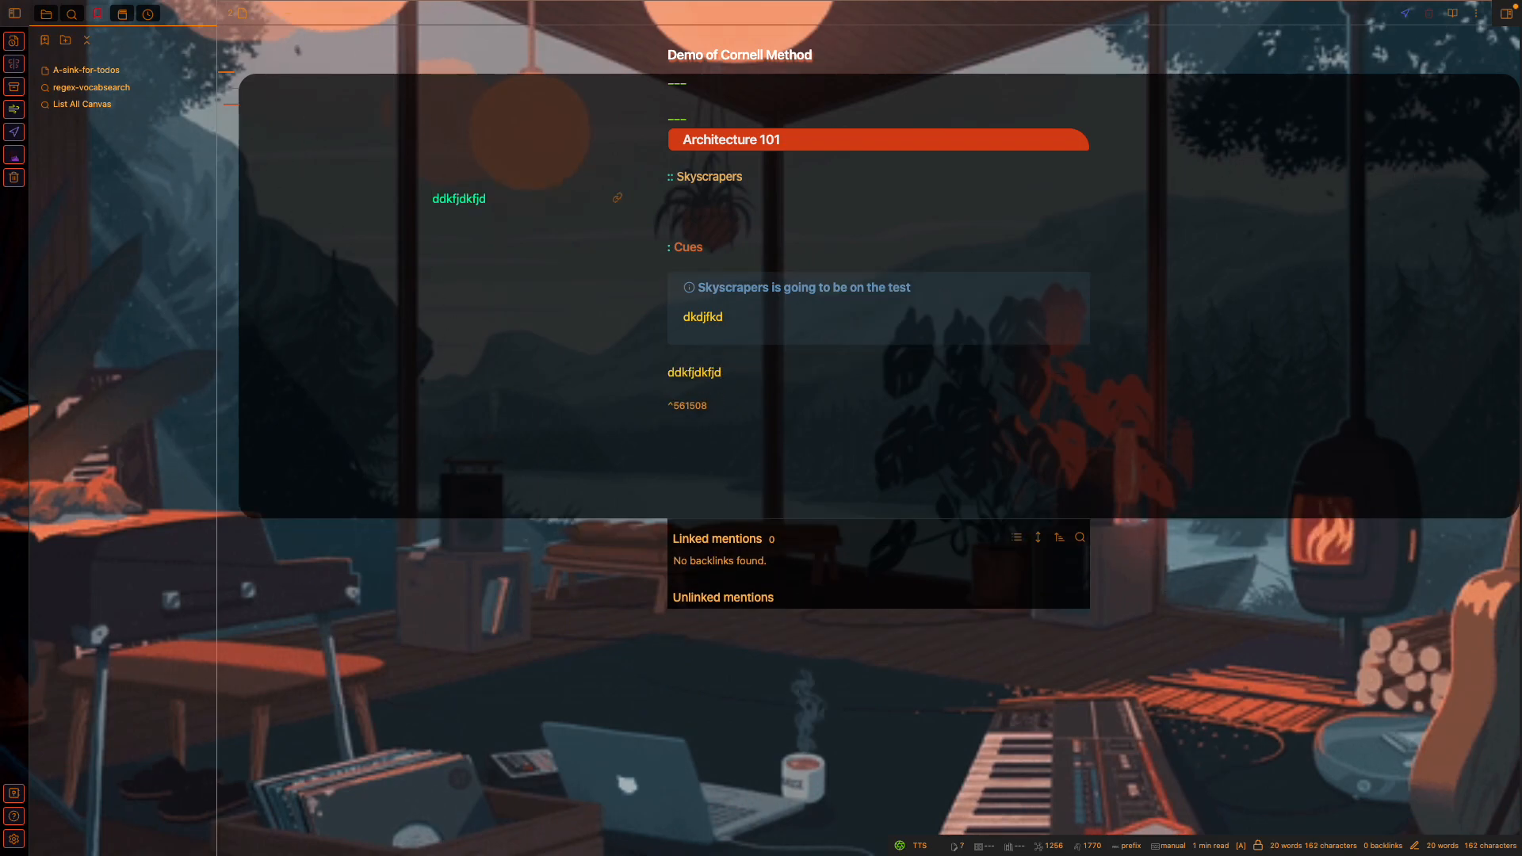
key("alt+BackSpace")
Move the block ID ^561508 into the info callout as its last quoted line.
double_click(798, 410)
key("BackSpace")
left_click(786, 358)
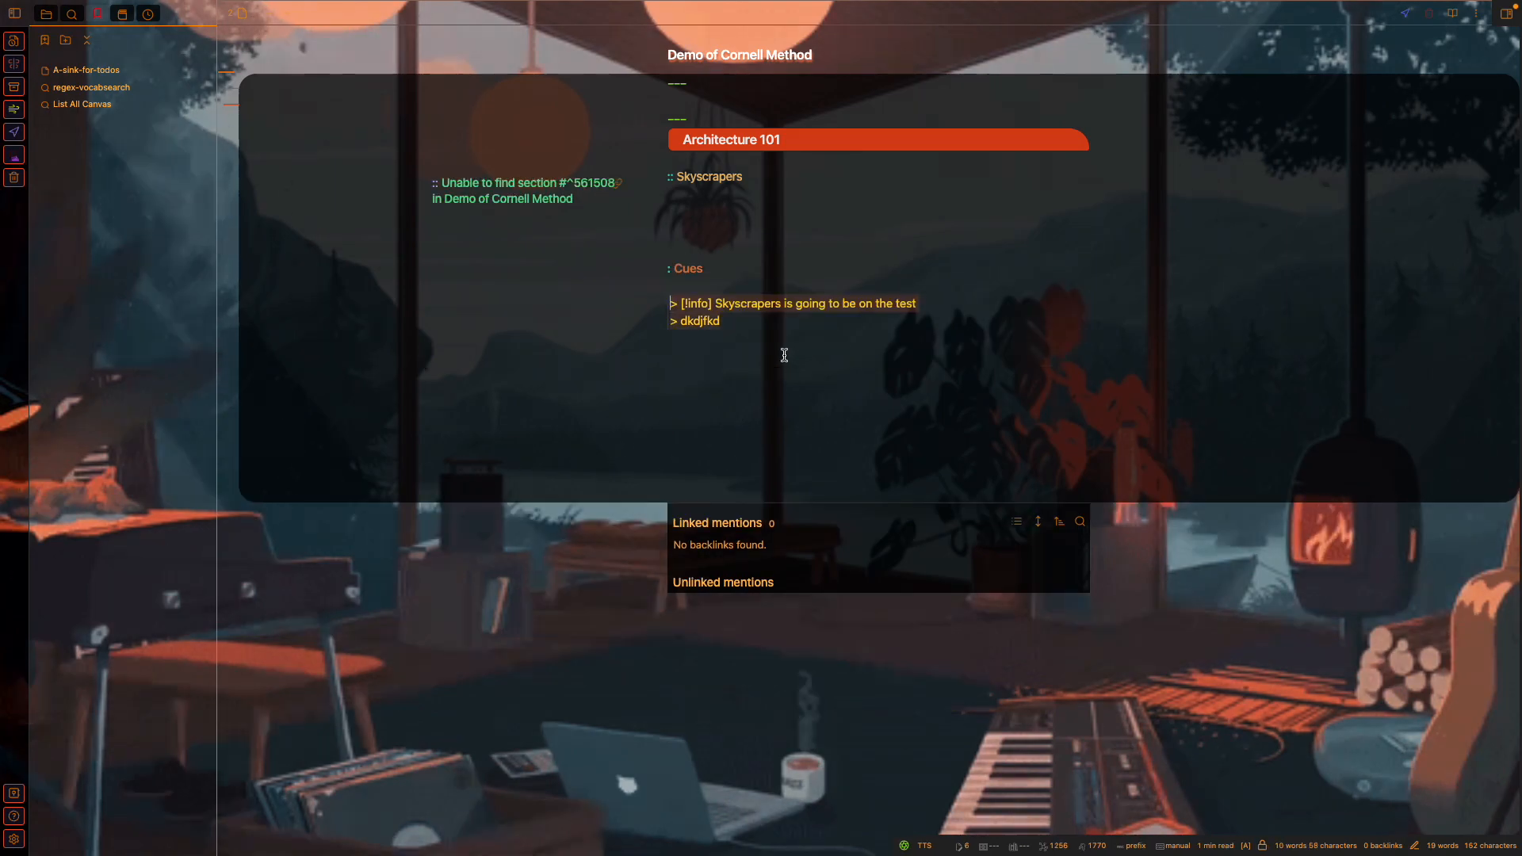
key("Down")
key("Down")
key("Up")
key("Return")
type("^561508")
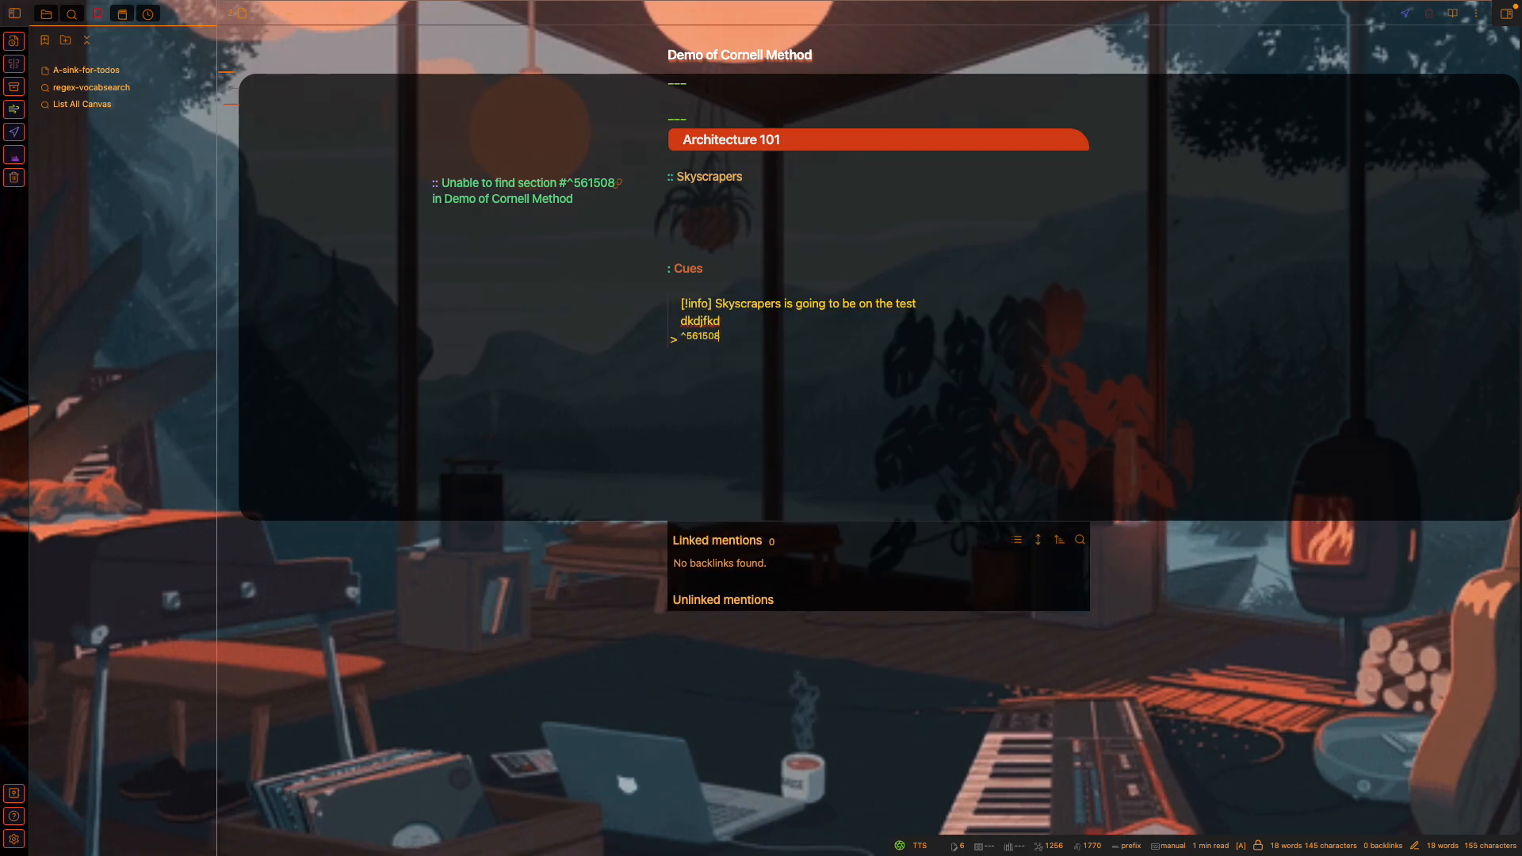
left_click(804, 438)
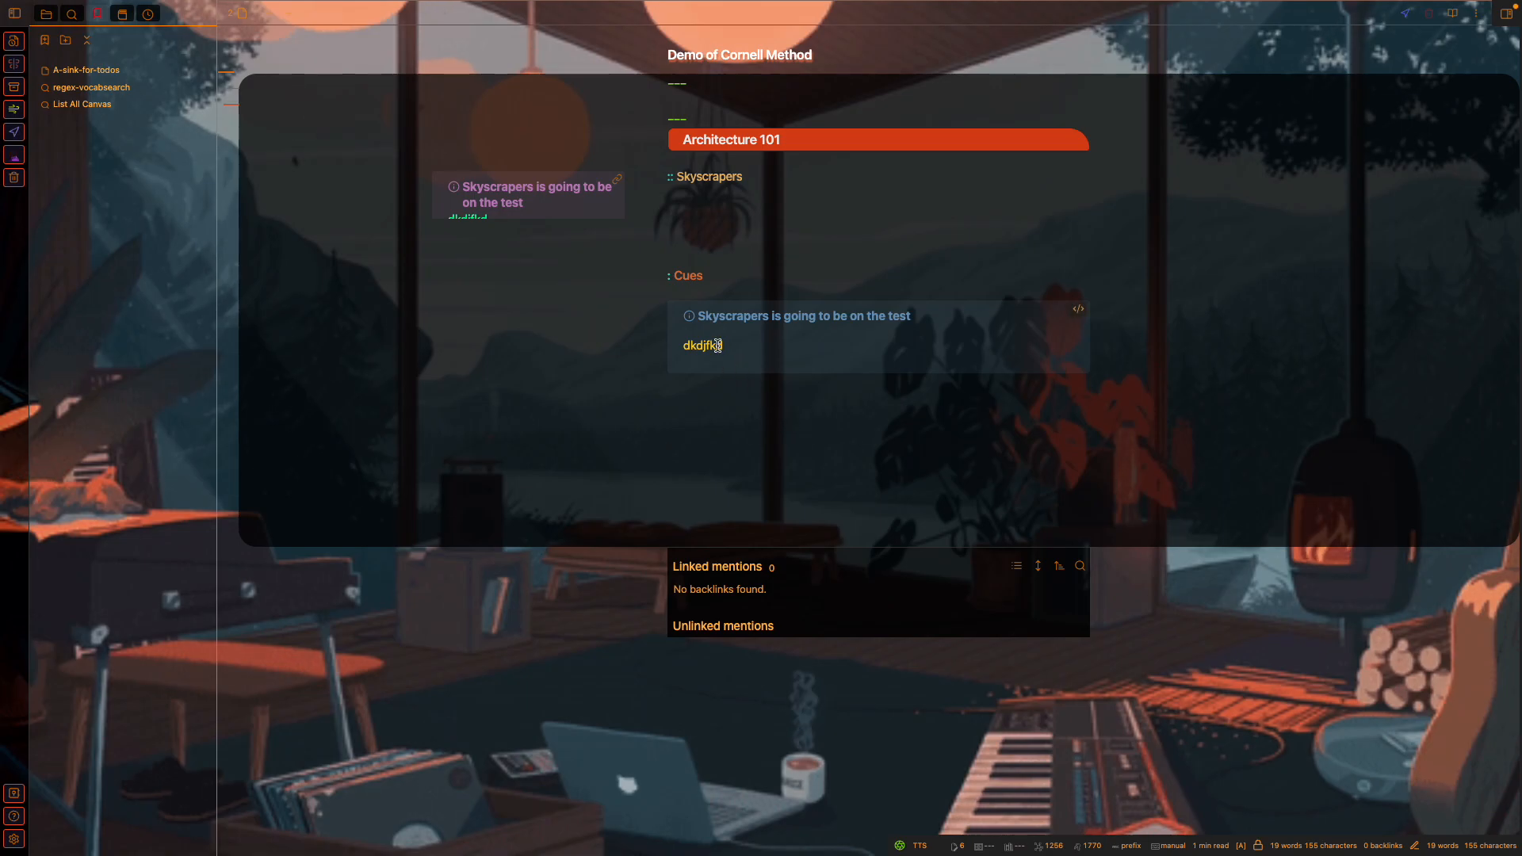
Add the text line "kdjfdkjfdkjfdkfjdk" to the info callout, between "dkdjfkd" and the block ID.
left_click(748, 353)
key("Right")
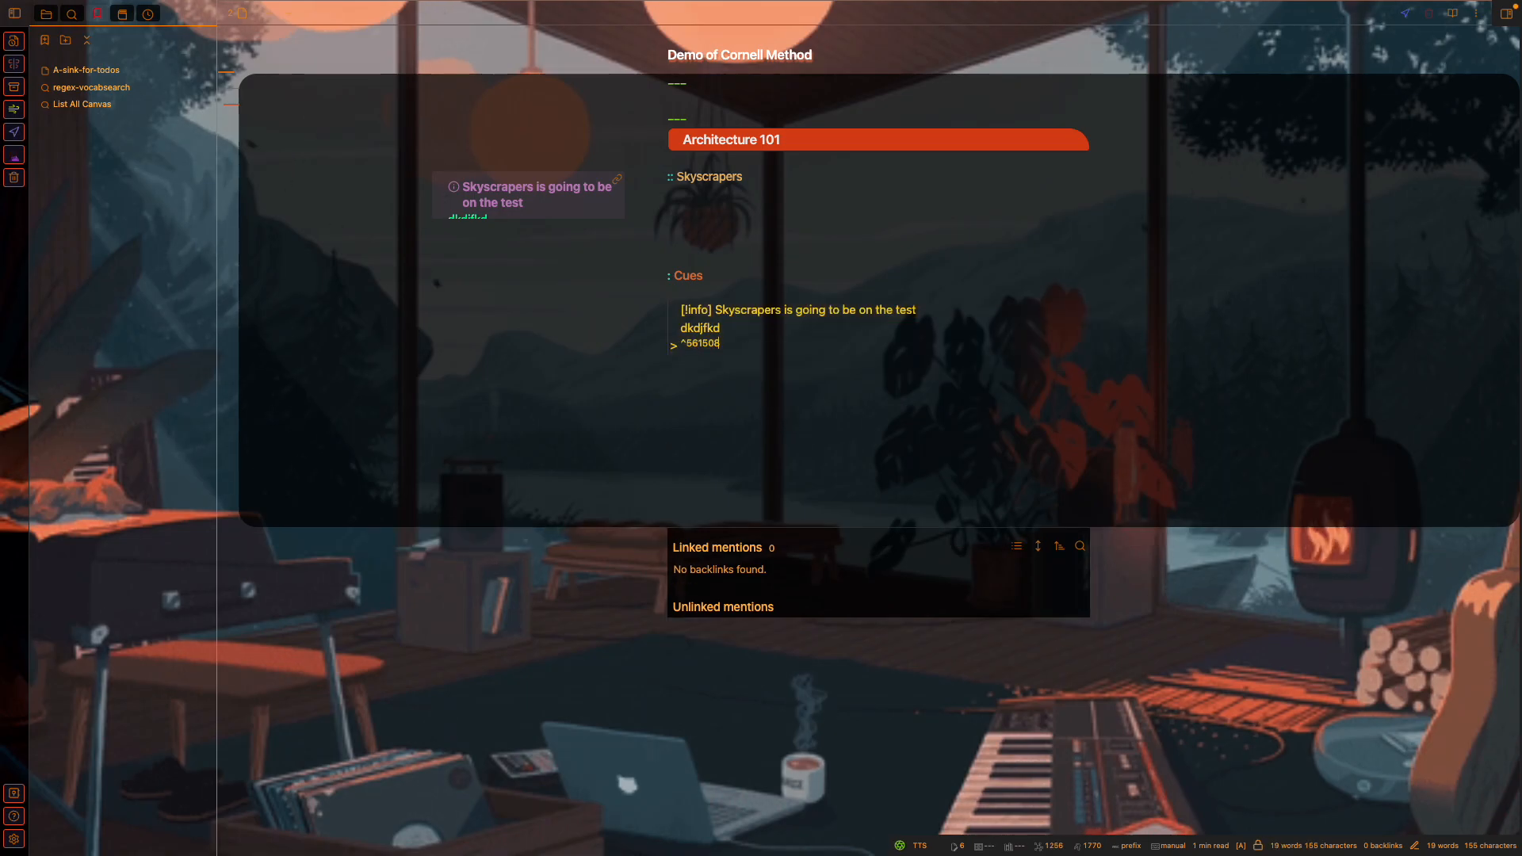
key("Return")
type("kdjfkdkjfdkjfdkfjdk")
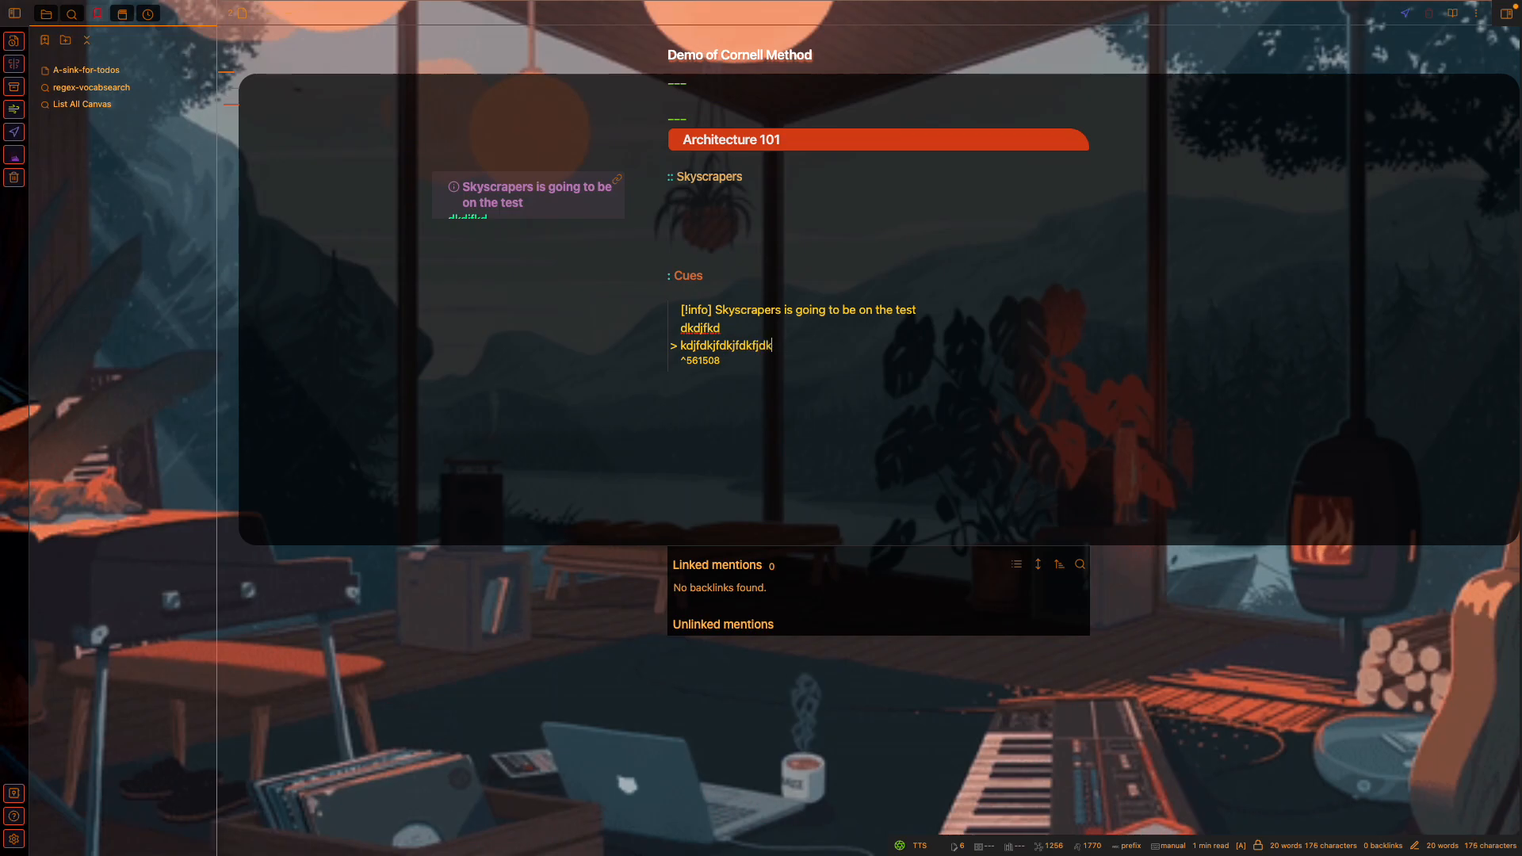
key("Return")
left_click(766, 419)
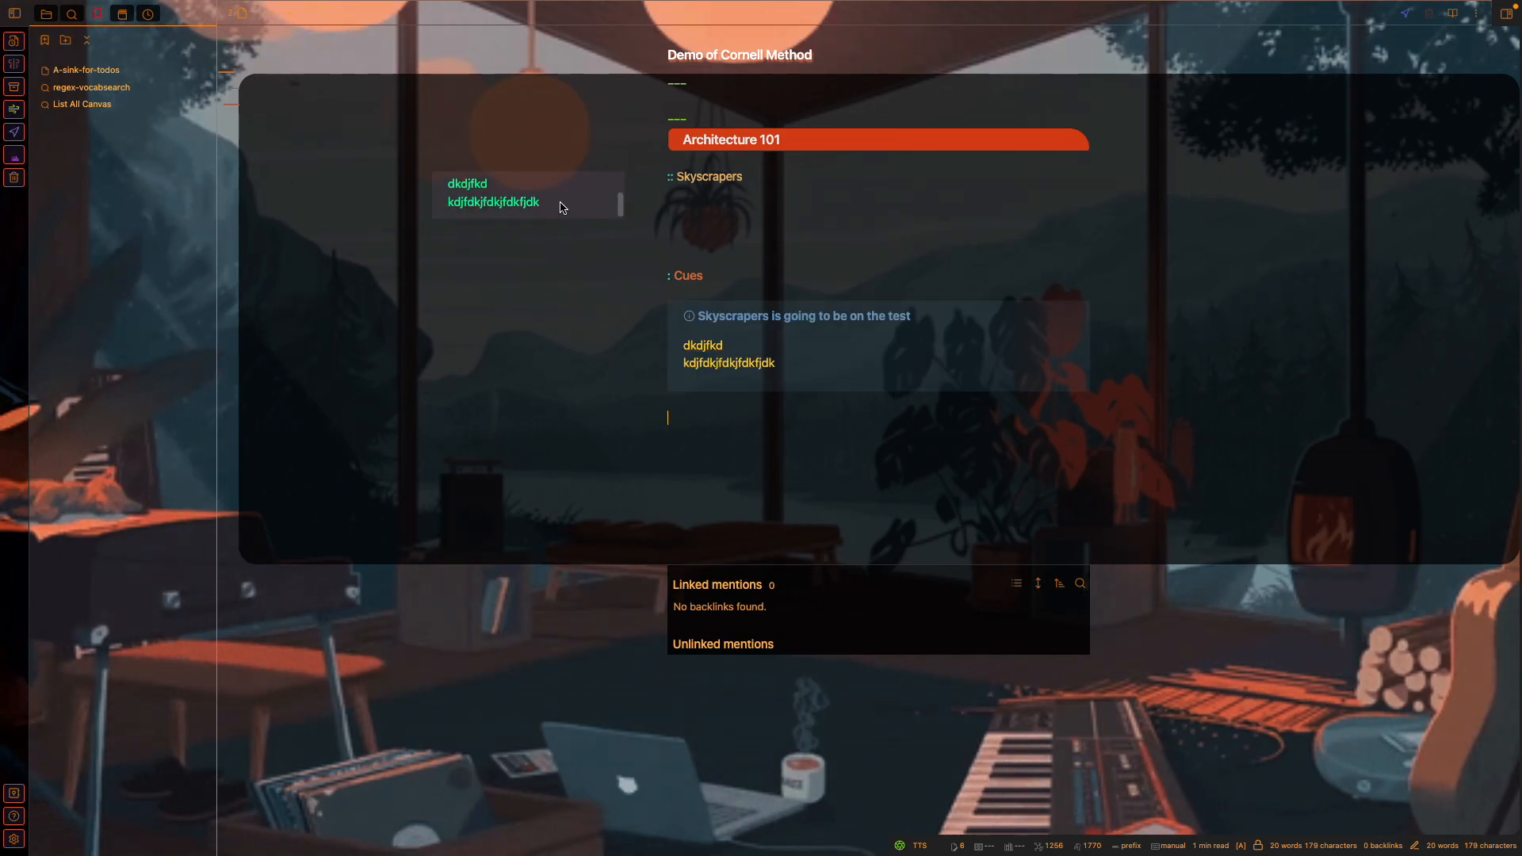
key("Return")
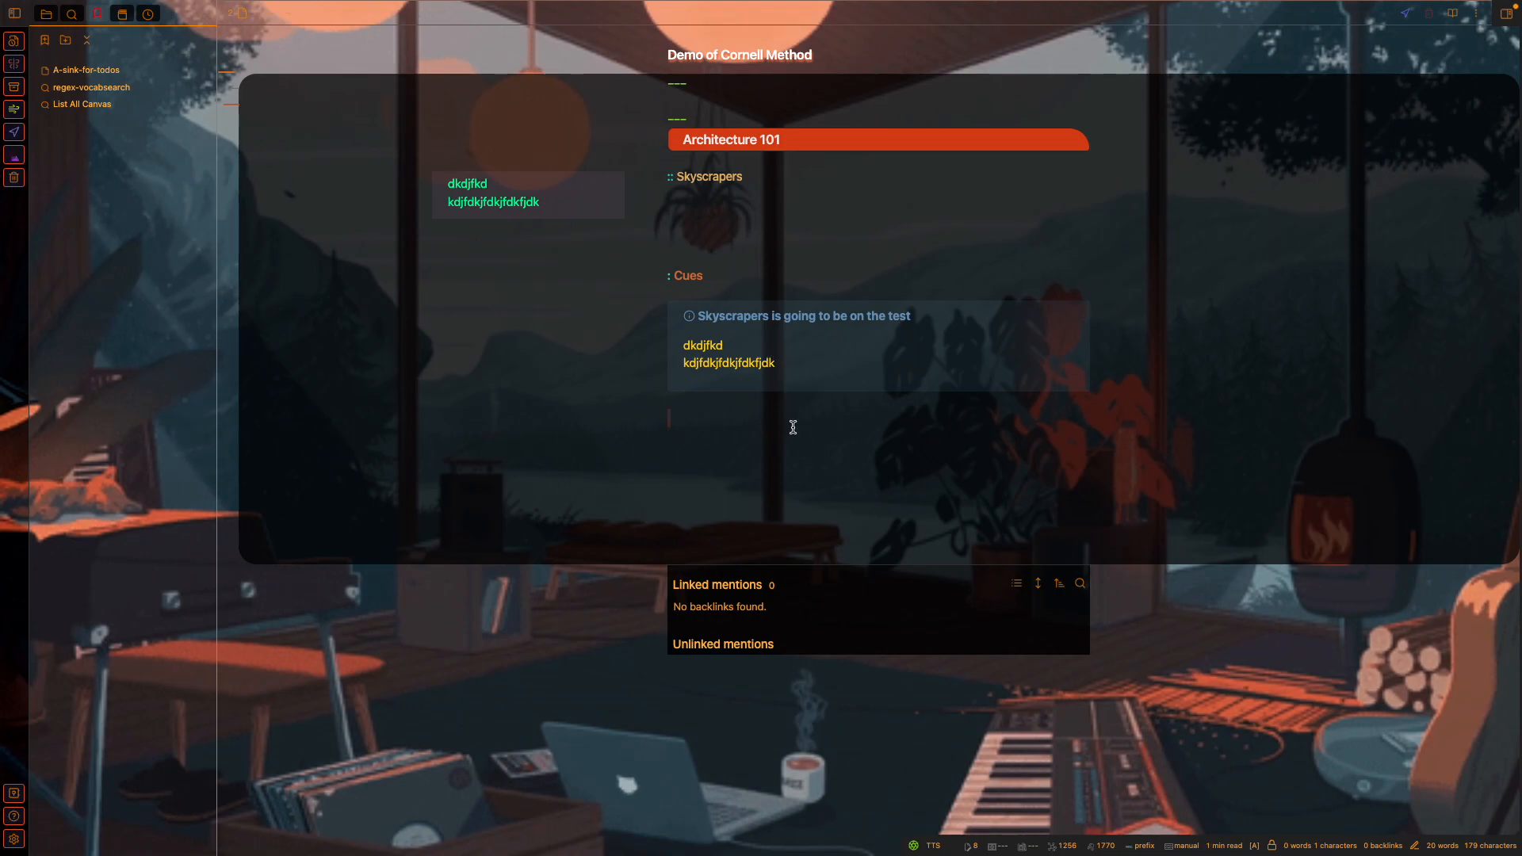
Change the ui-cornell embed's target from the block reference to the heading "Skyscraper Cue".
left_click(756, 253)
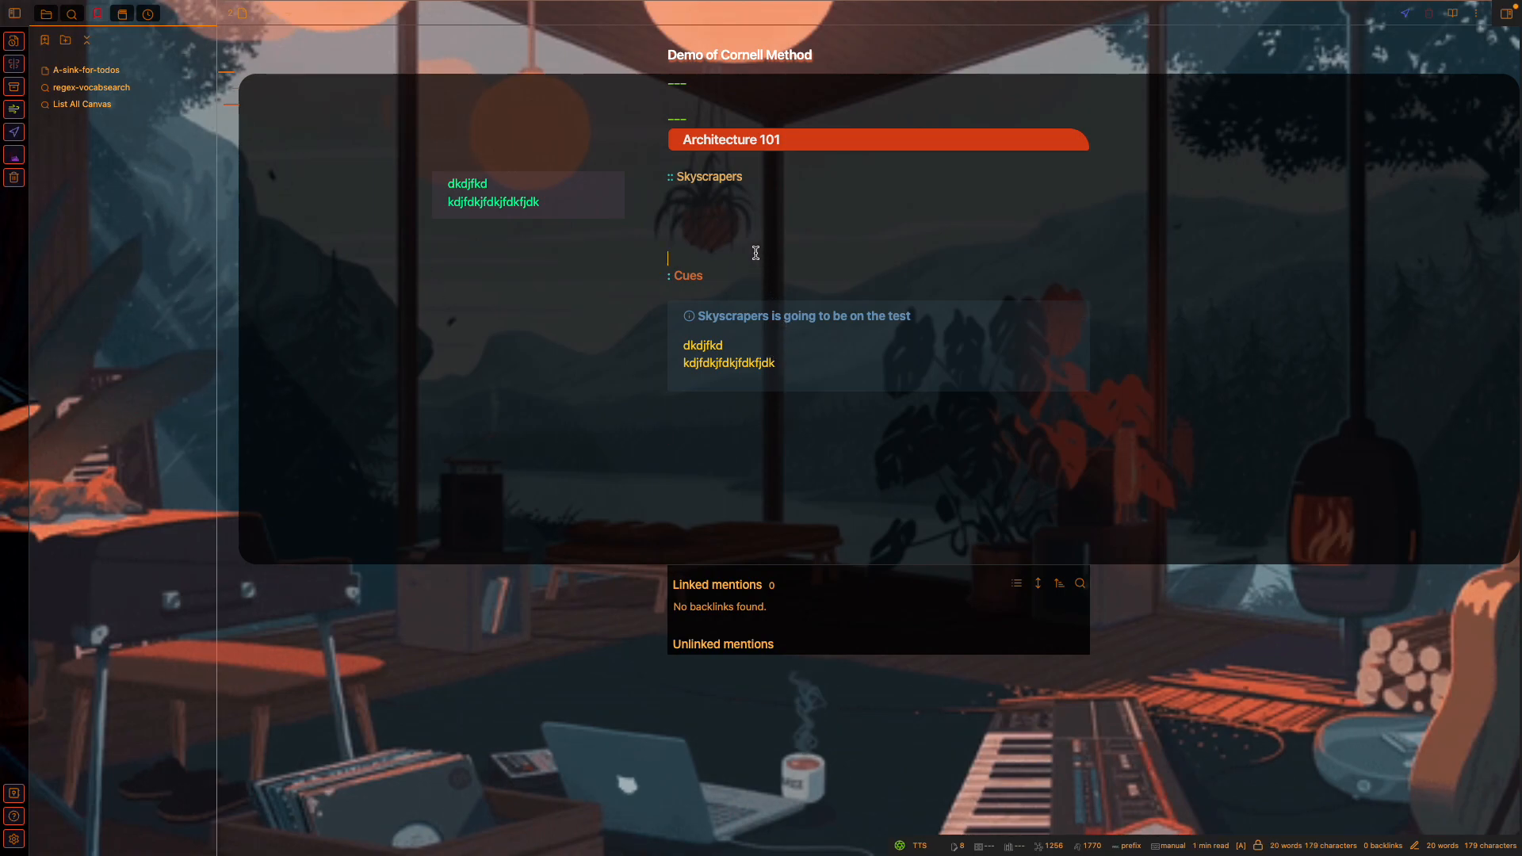
type("![[#^561508|ui-cornell]]")
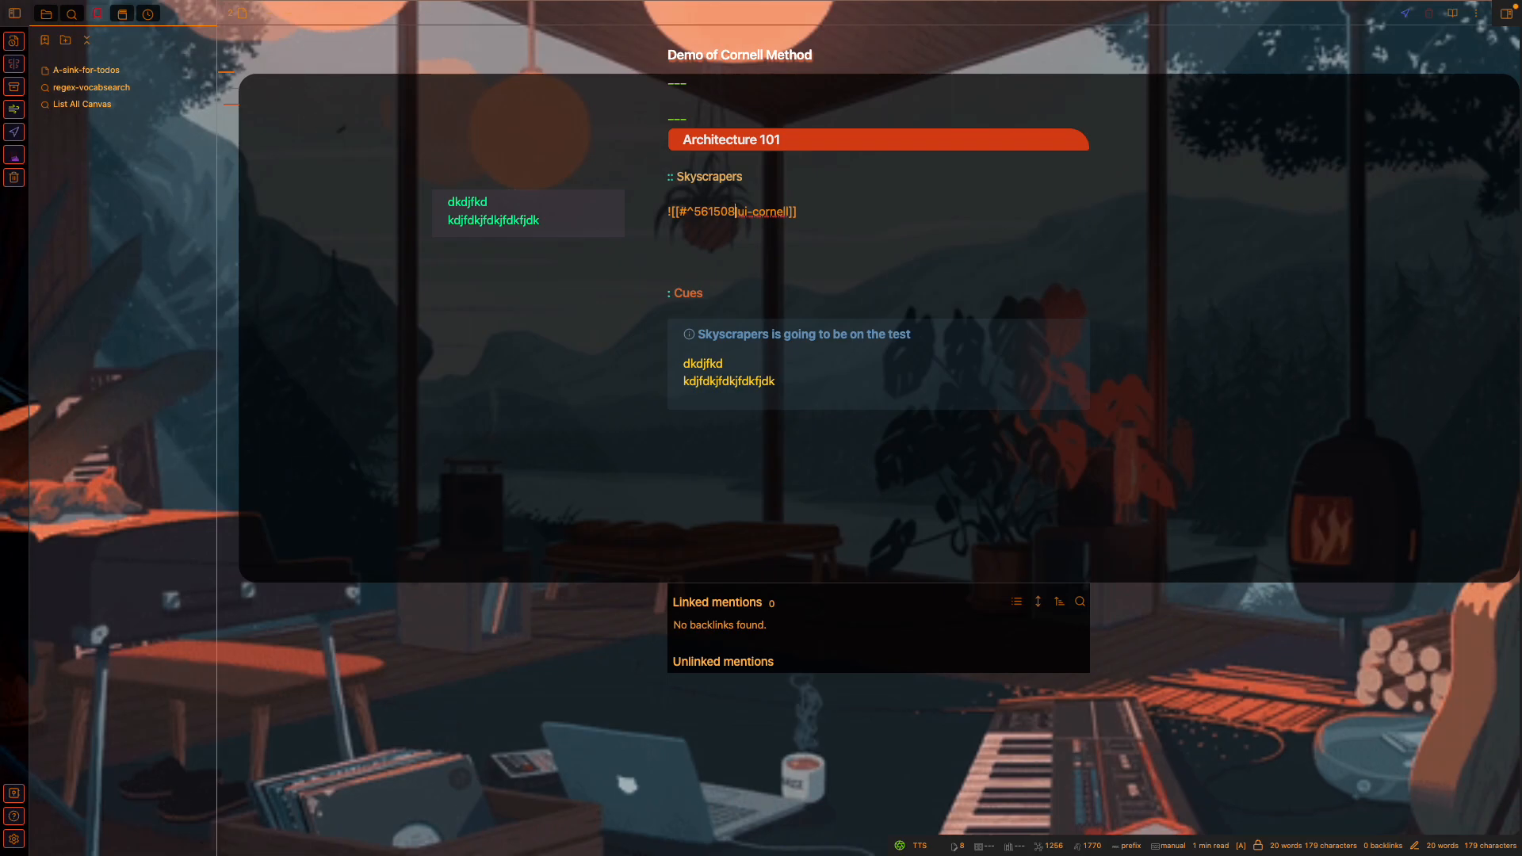
key("BackSpace")
key("BackSpace")
key("BackSpace")
key("BackSpace")
key("BackSpace")
key("BackSpace")
key("BackSpace")
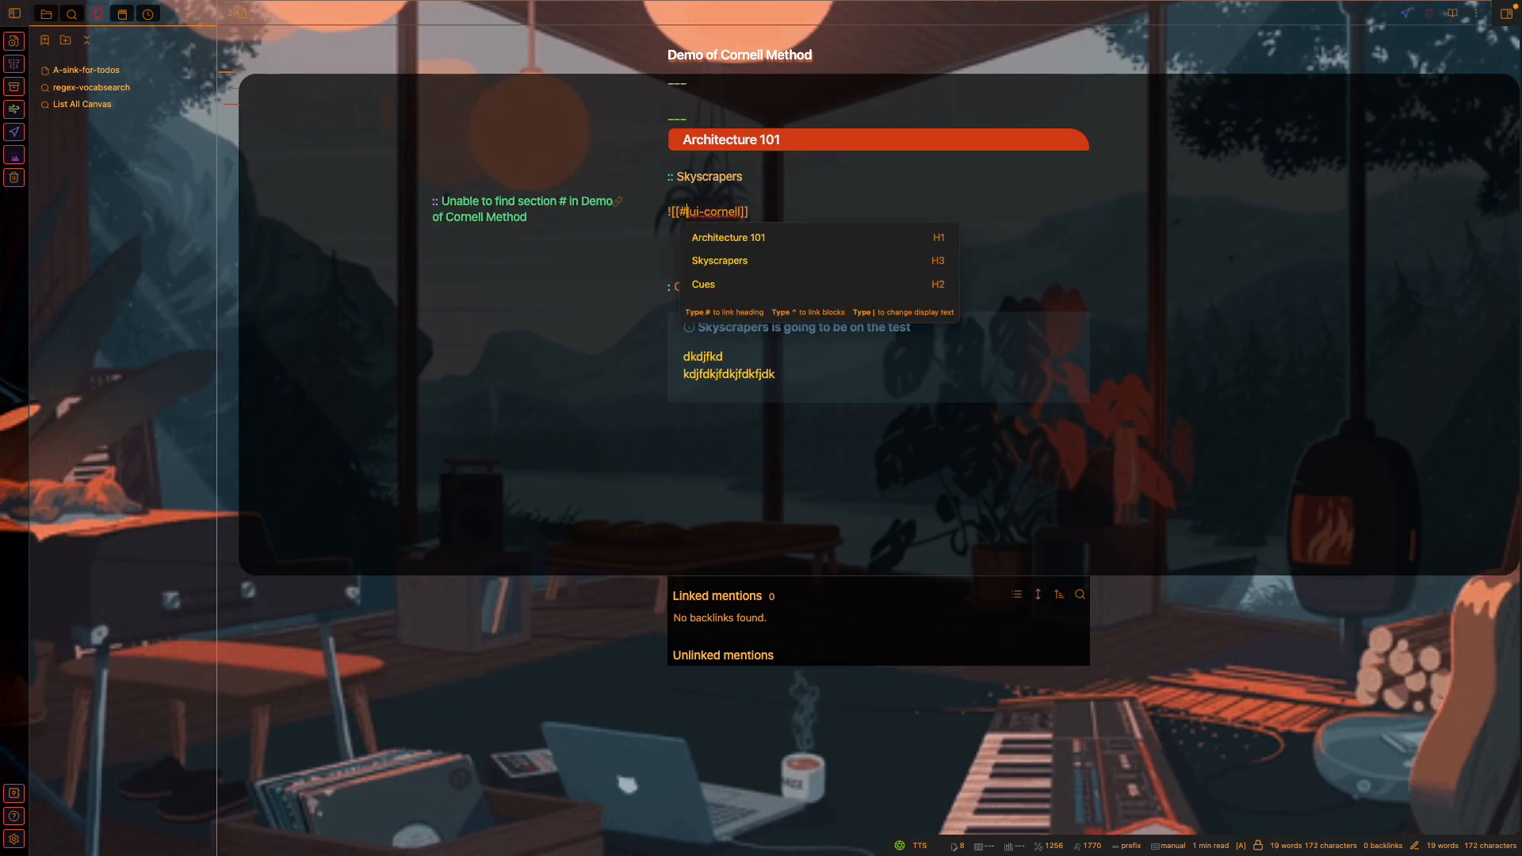
type("Skyscraper ")
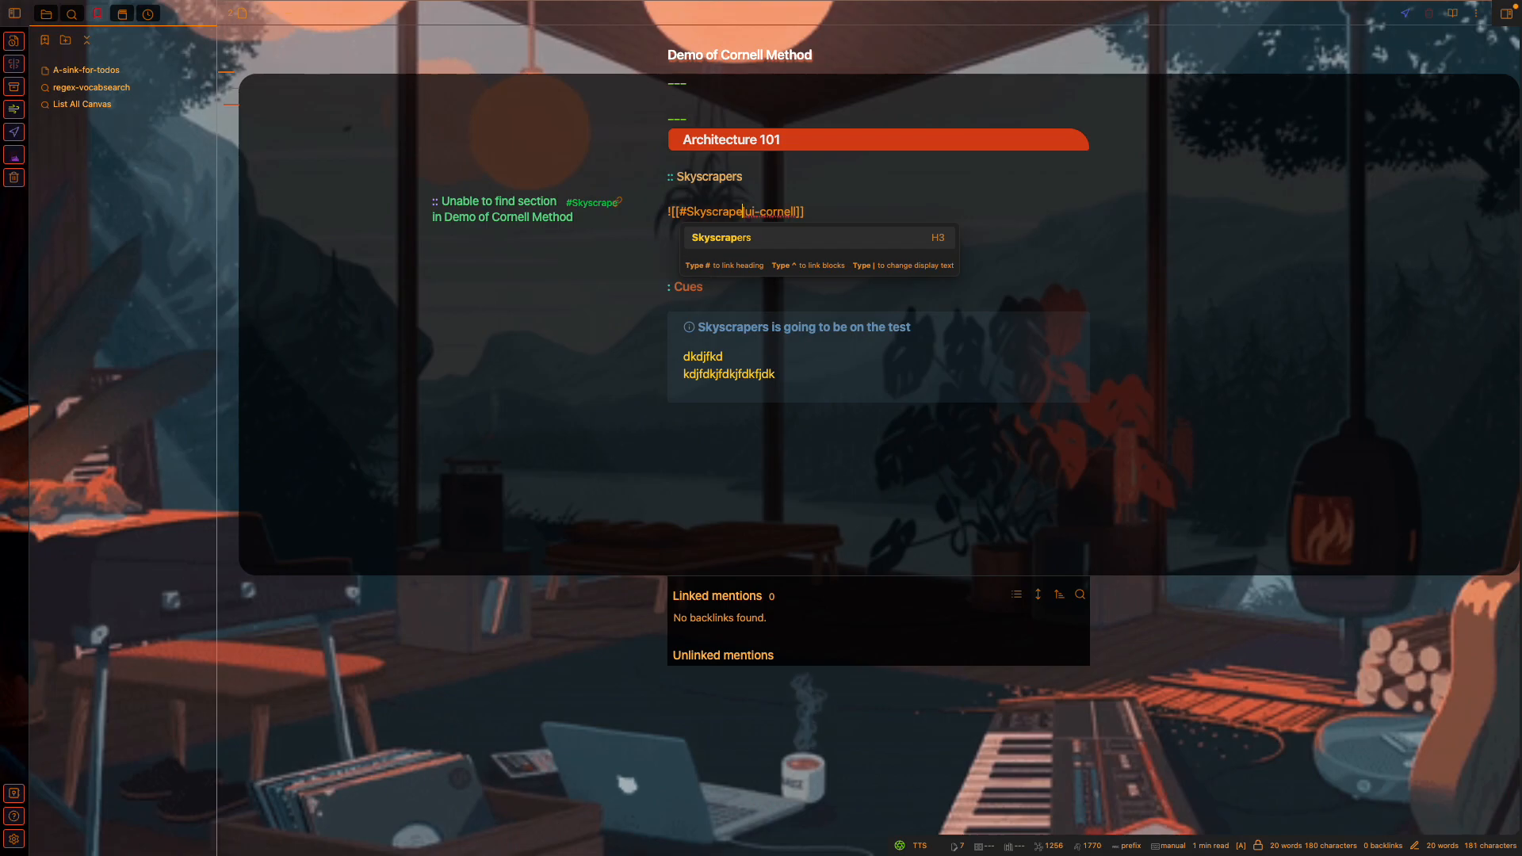
type("Cue")
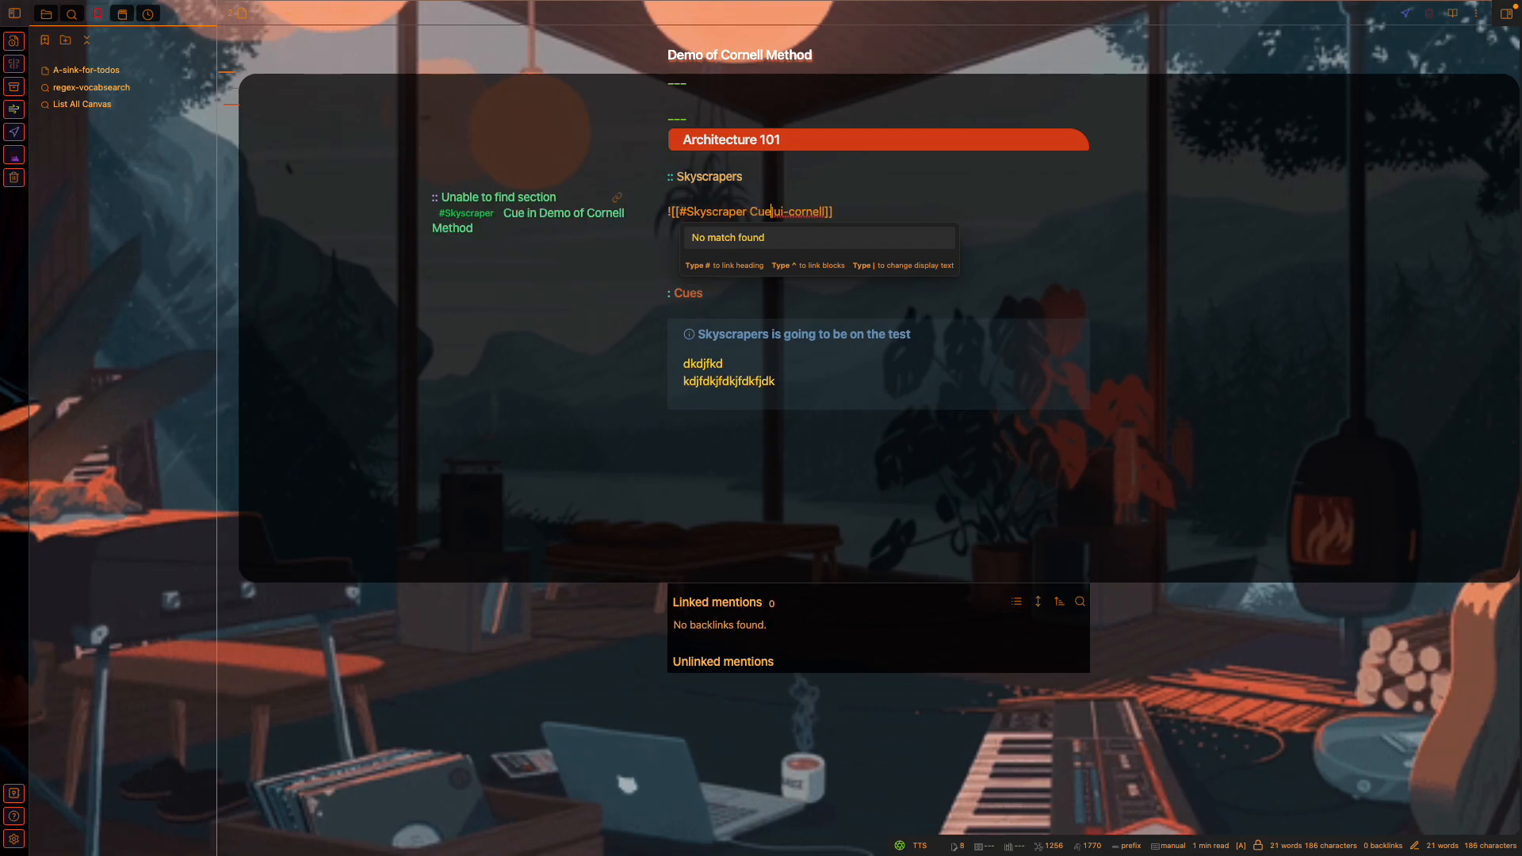
left_click(875, 212)
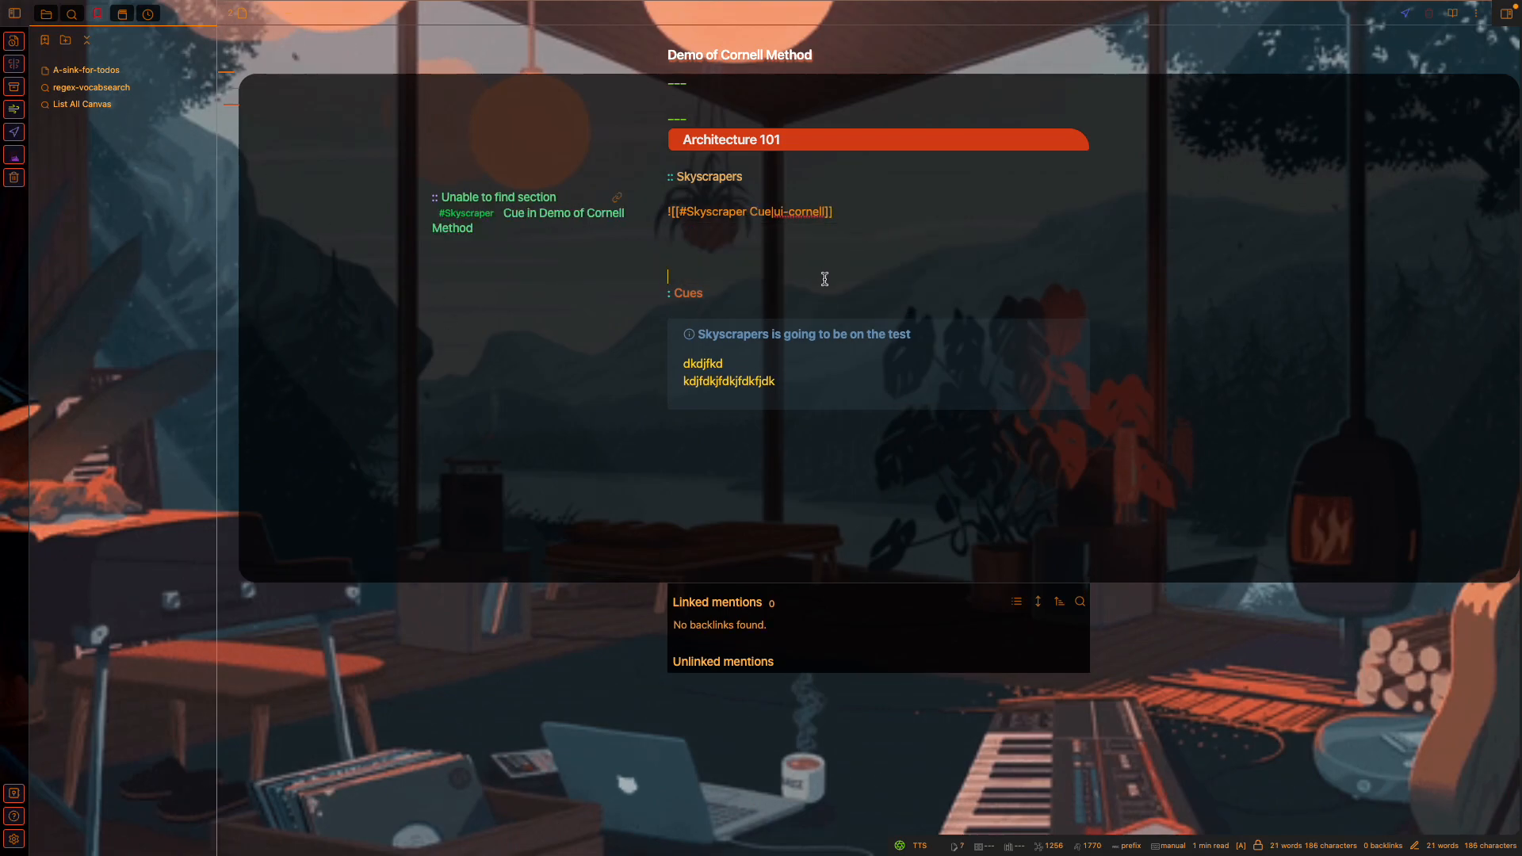
Insert a second-level heading "Skyscraper Cue" under Cues, directly above the info callout.
left_click(824, 279)
key("Down")
key("Down")
key("Return")
key("Down")
key("Up")
type("##:")
type(" Sky")
type("scraper Cue")
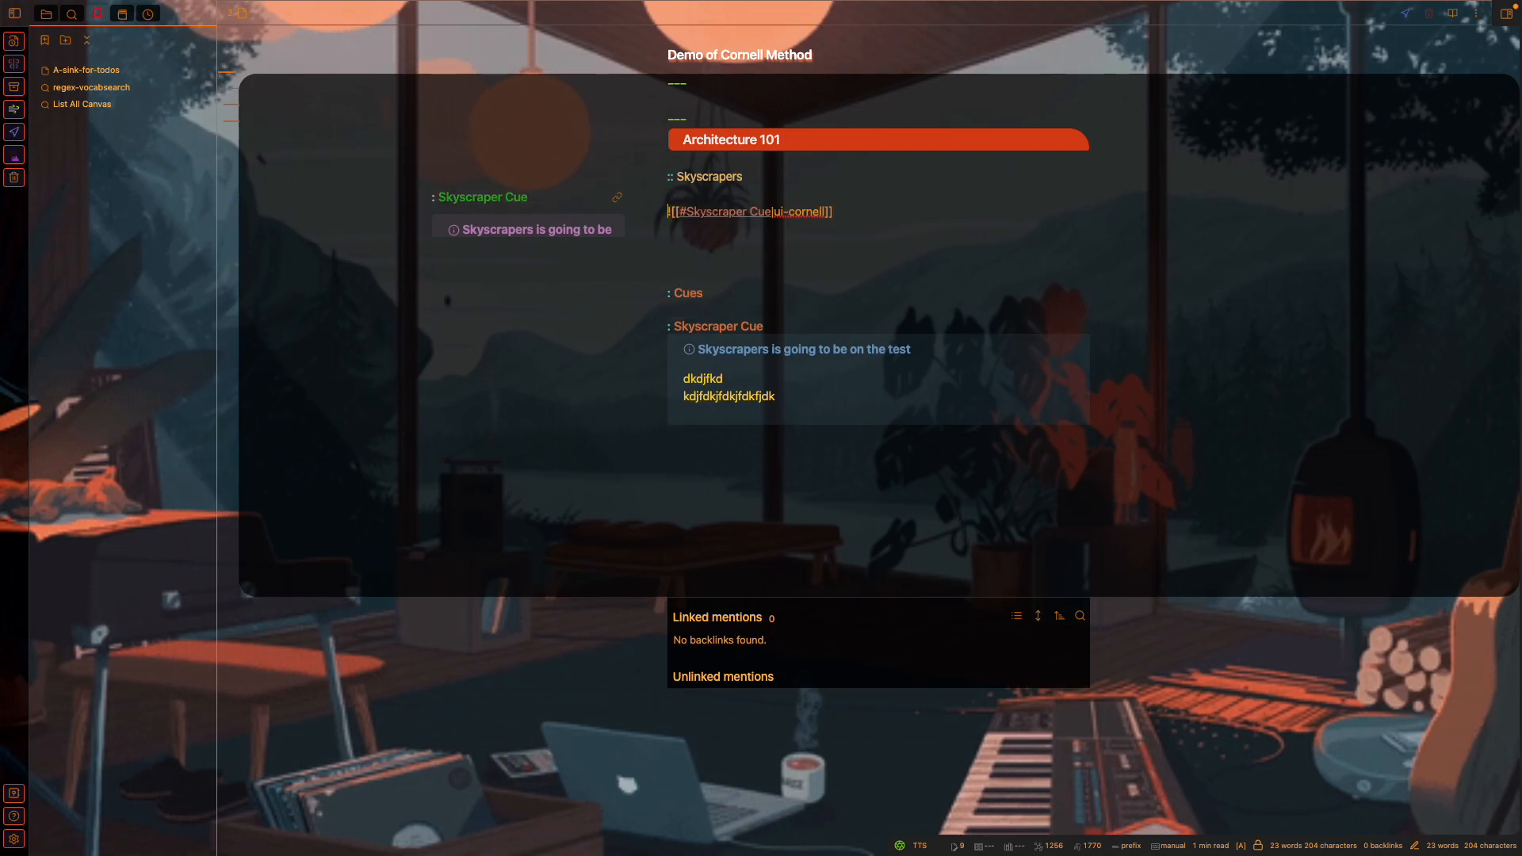
Append "nlk" to the ui-cornell alias of the Skyscraper Cue embed, separated by a space.
mouse_move(704, 213)
type("nlk")
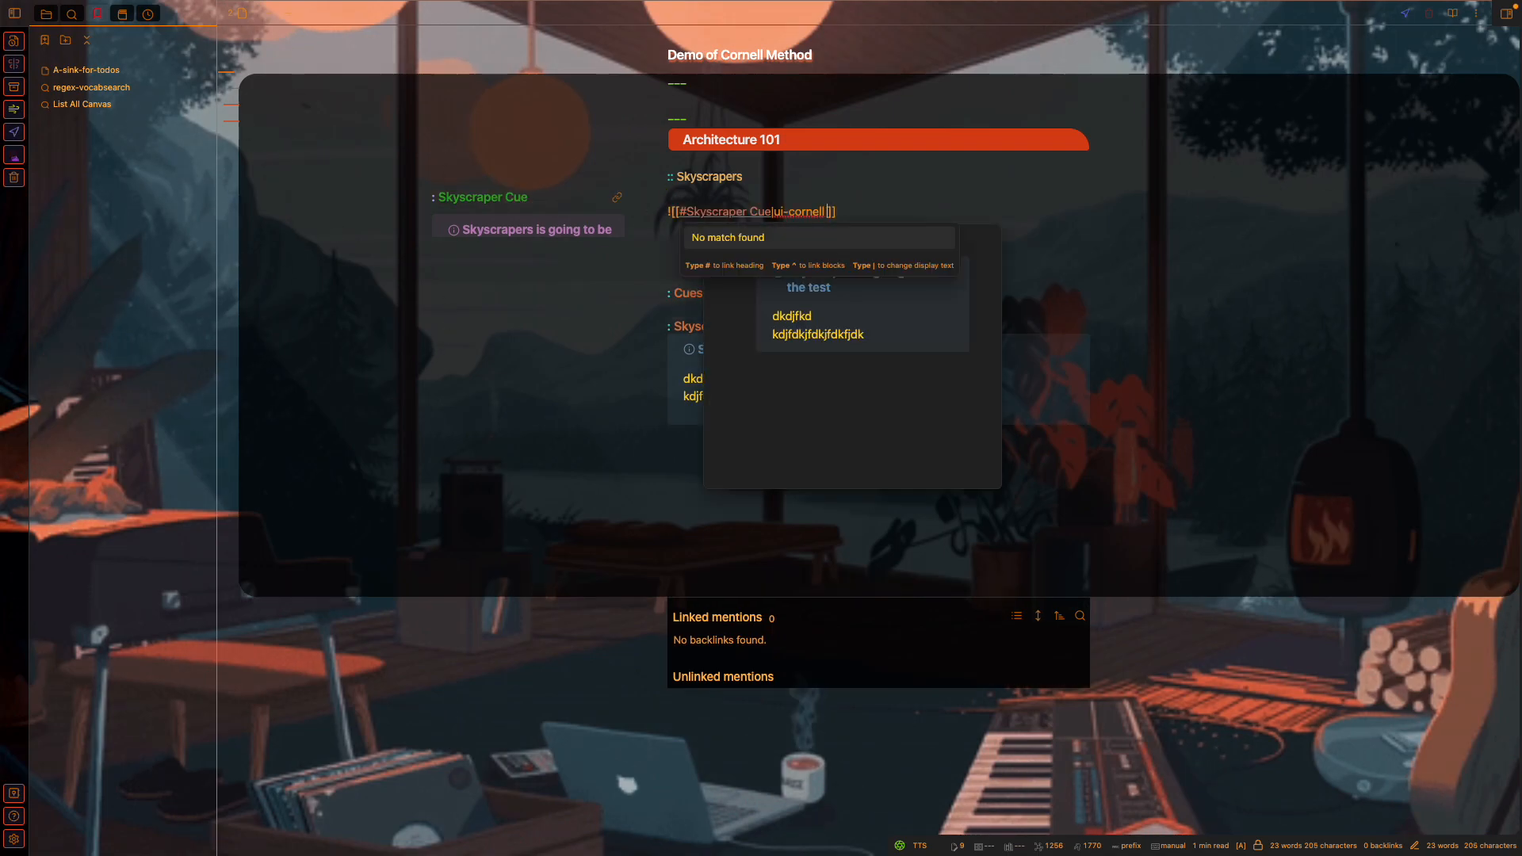
left_click(1055, 201)
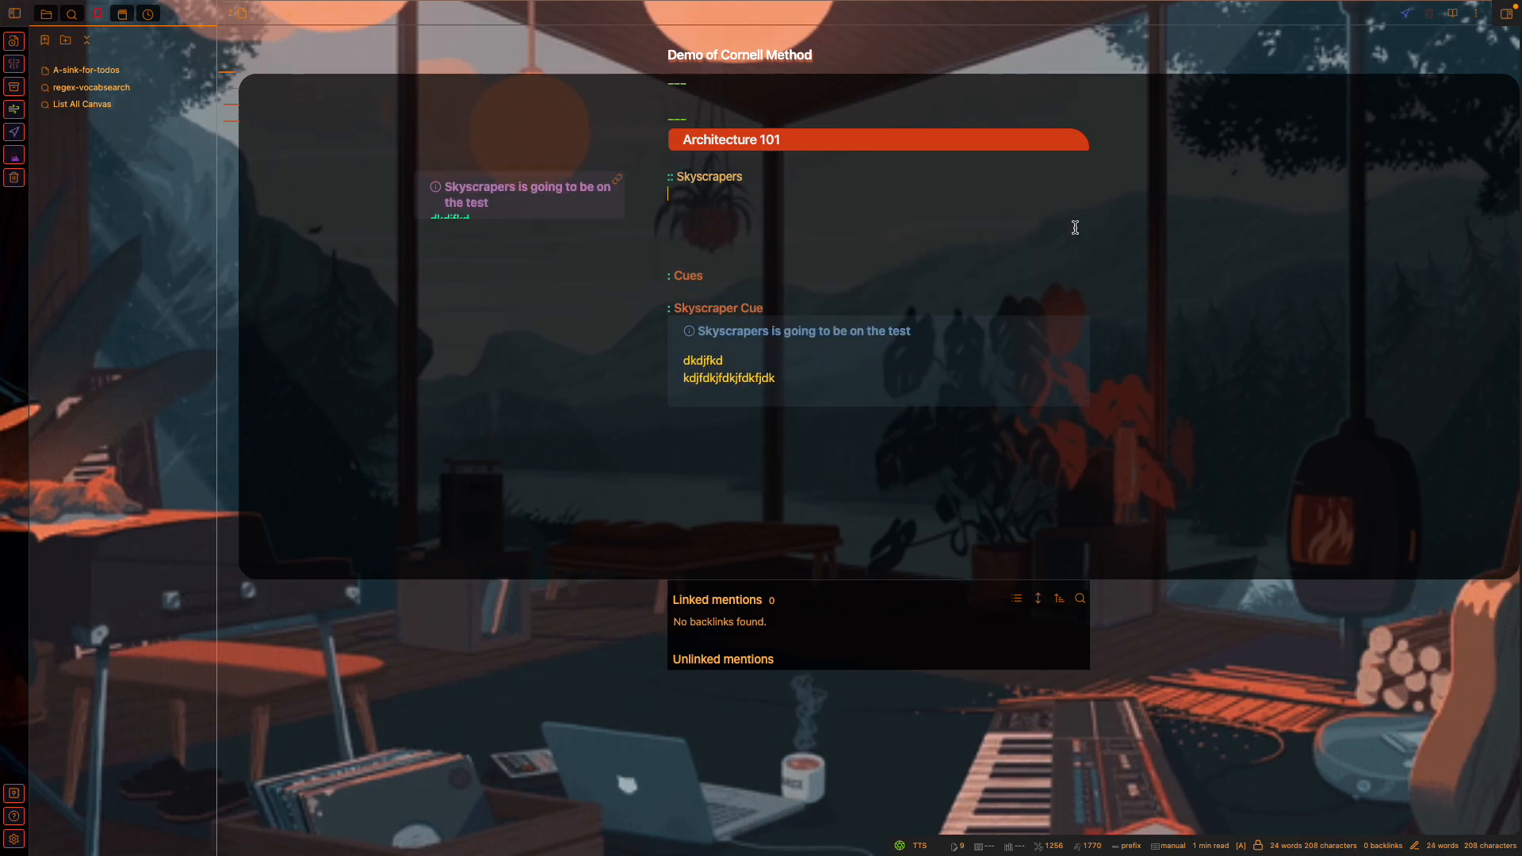
Examine how much of the embedded callout shows beside the Skyscrapers heading and how it scrolls.
scroll(571, 196, "down", 2)
scroll(572, 198, "up", 2)
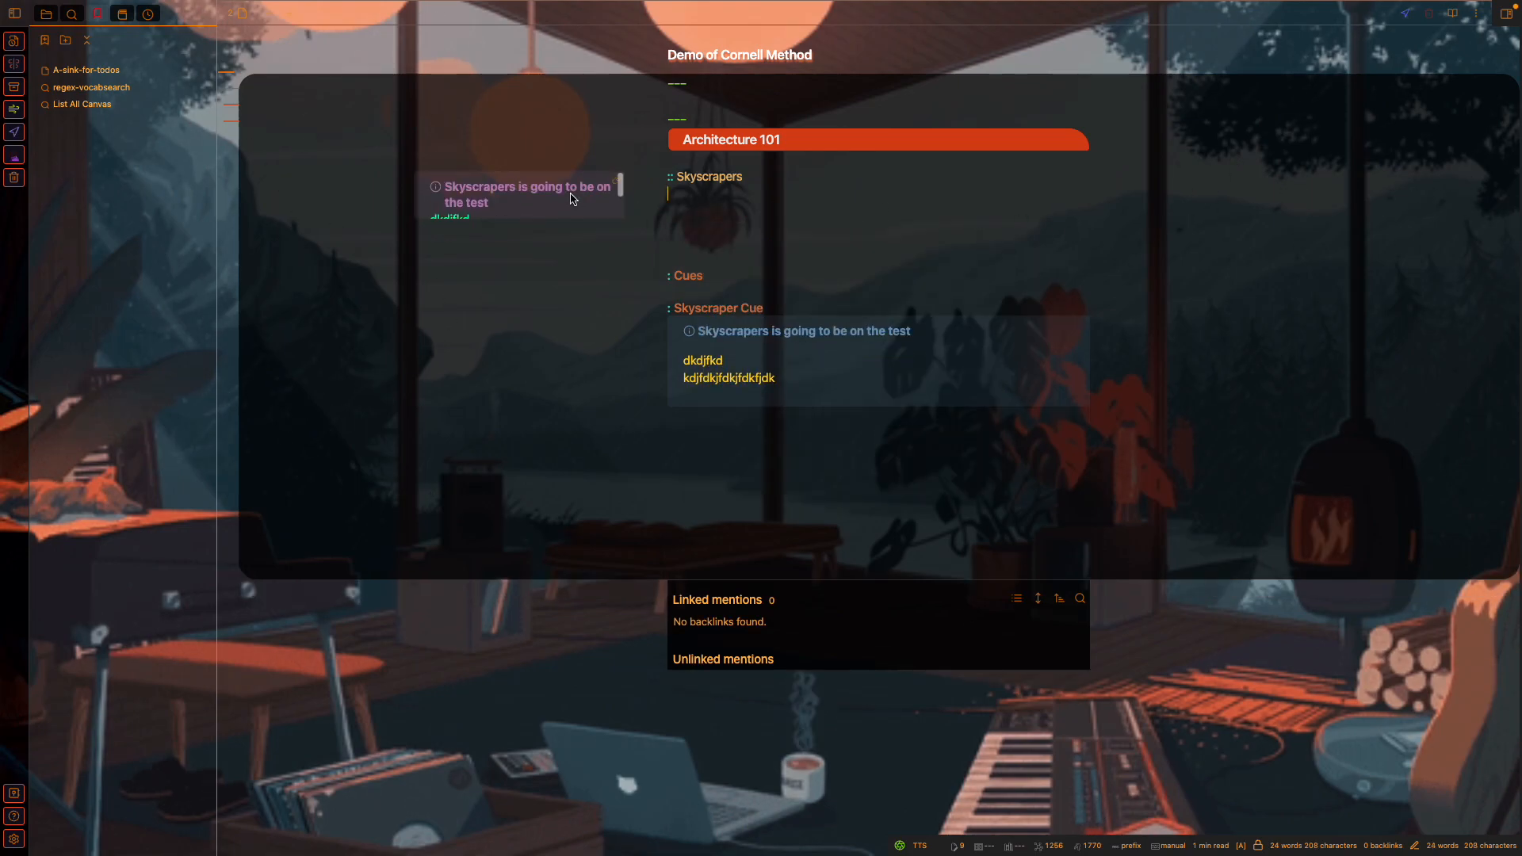
scroll(571, 196, "down", 2)
scroll(572, 199, "up", 2)
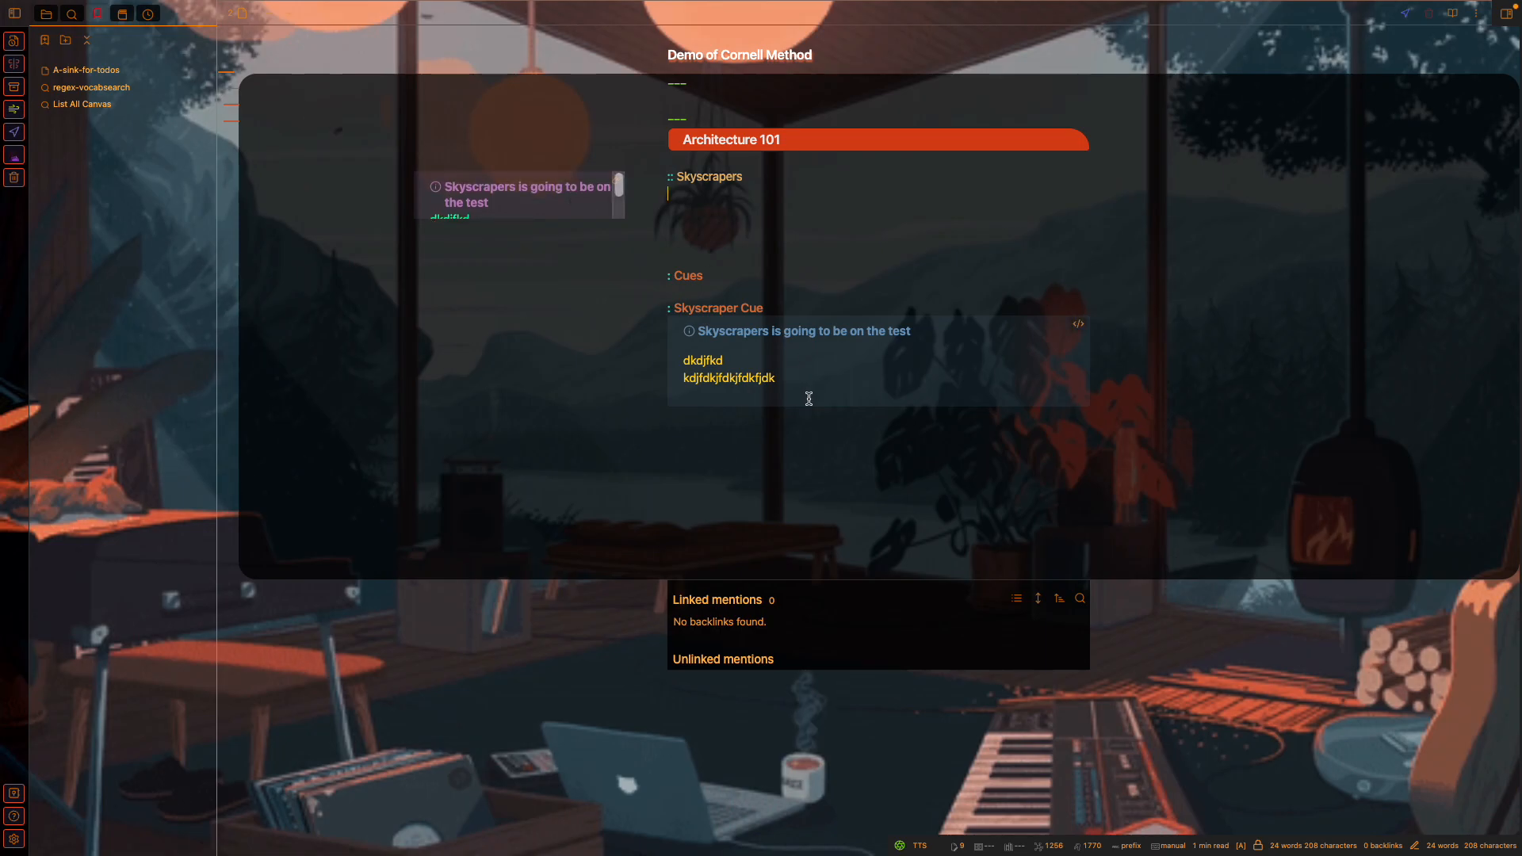
scroll(603, 204, "down", 2)
scroll(591, 209, "up", 1)
scroll(590, 209, "down", 2)
scroll(593, 207, "up", 3)
Switch to VS Code, set the ui-cornell embed's max-height to 5em, and check the embed in Obsidian.
key("ctrl+Right")
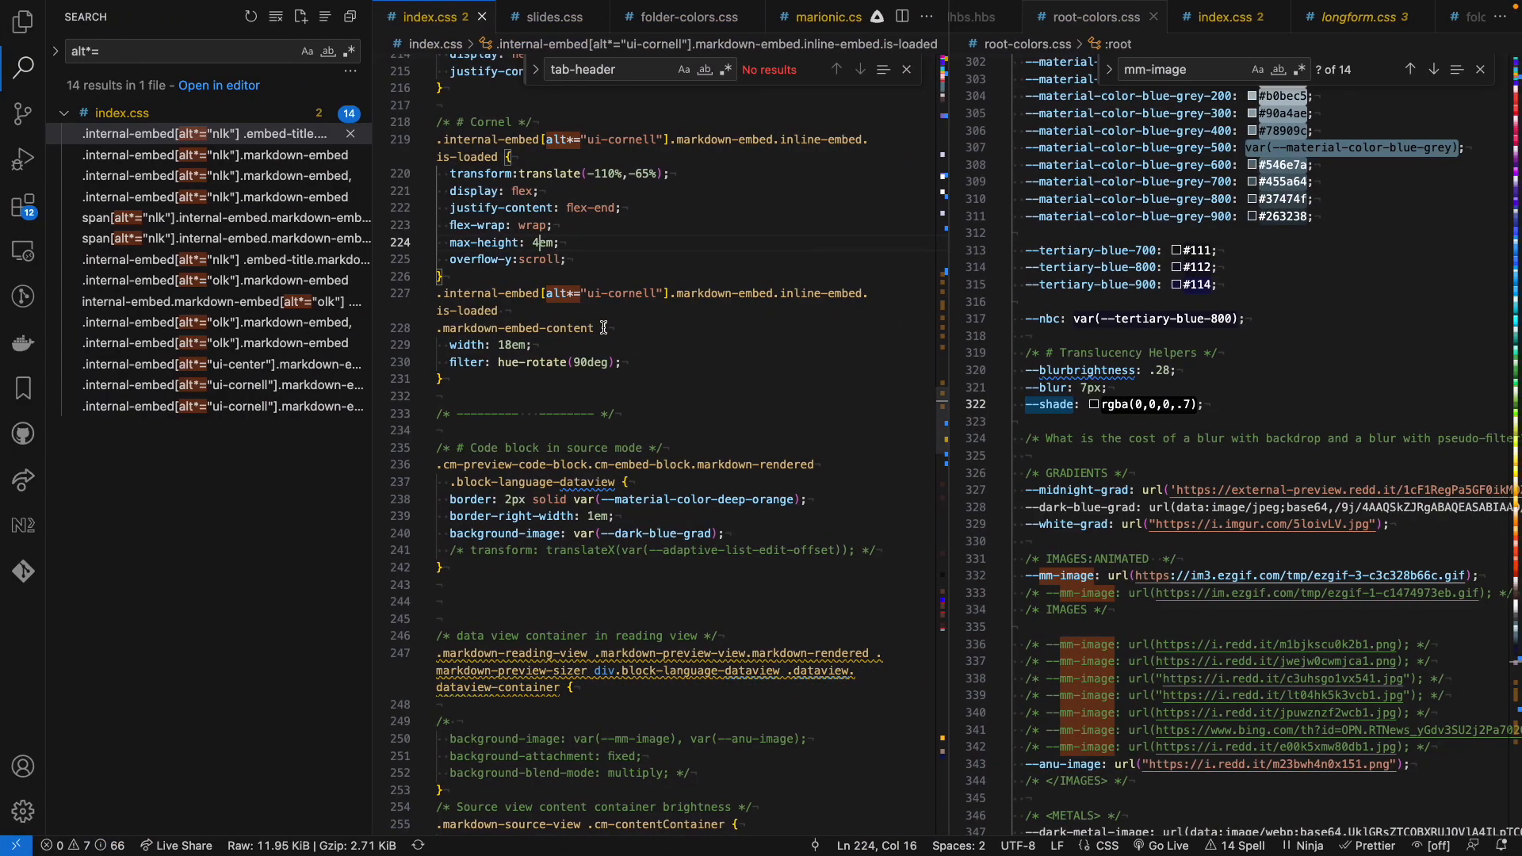
key("BackSpace")
type("5")
key("ctrl+Left")
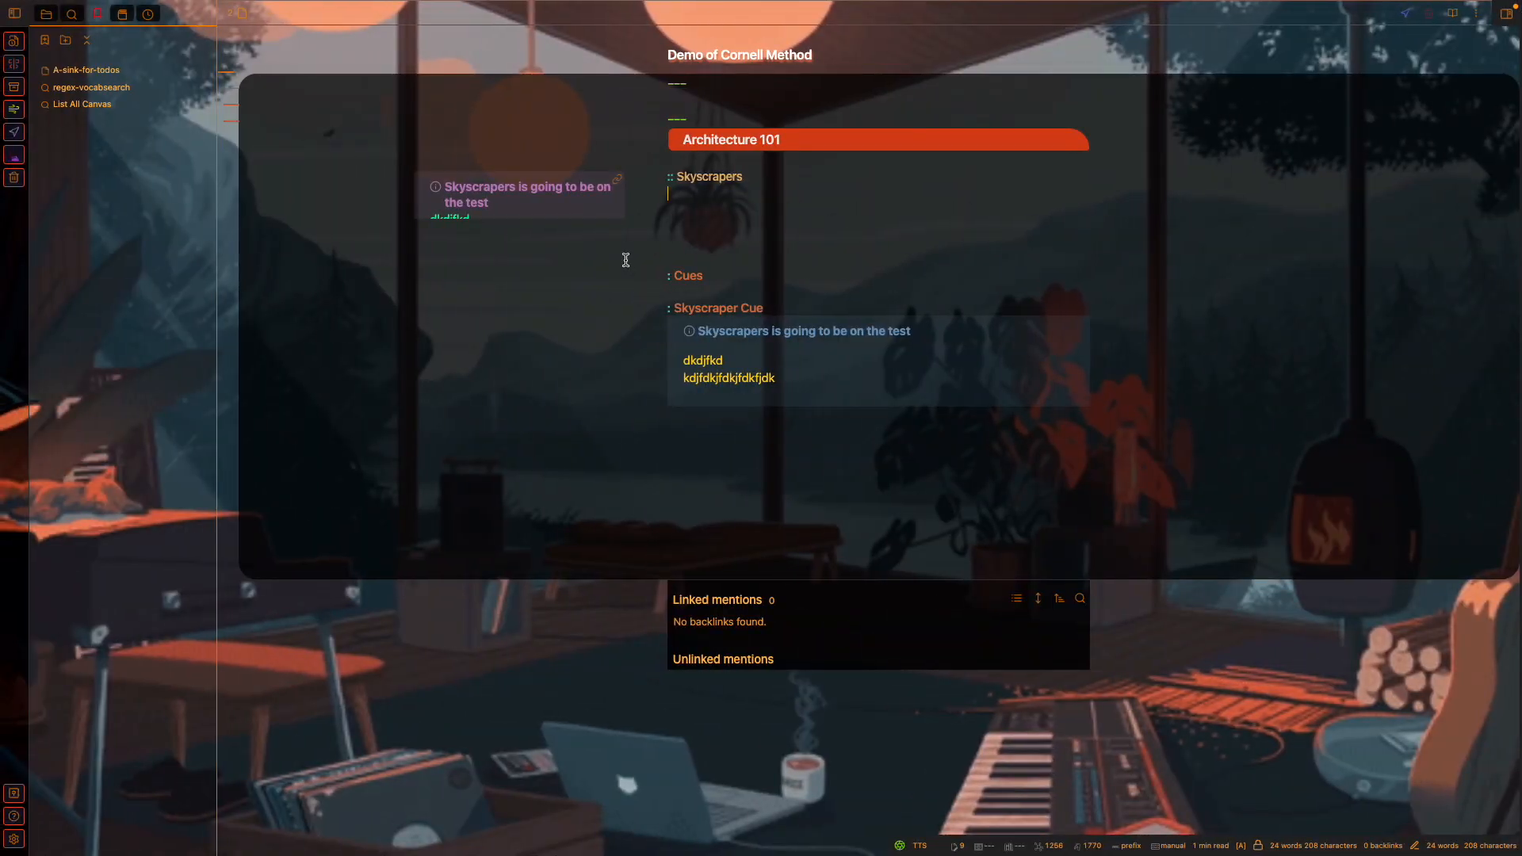
scroll(594, 205, "down", 1)
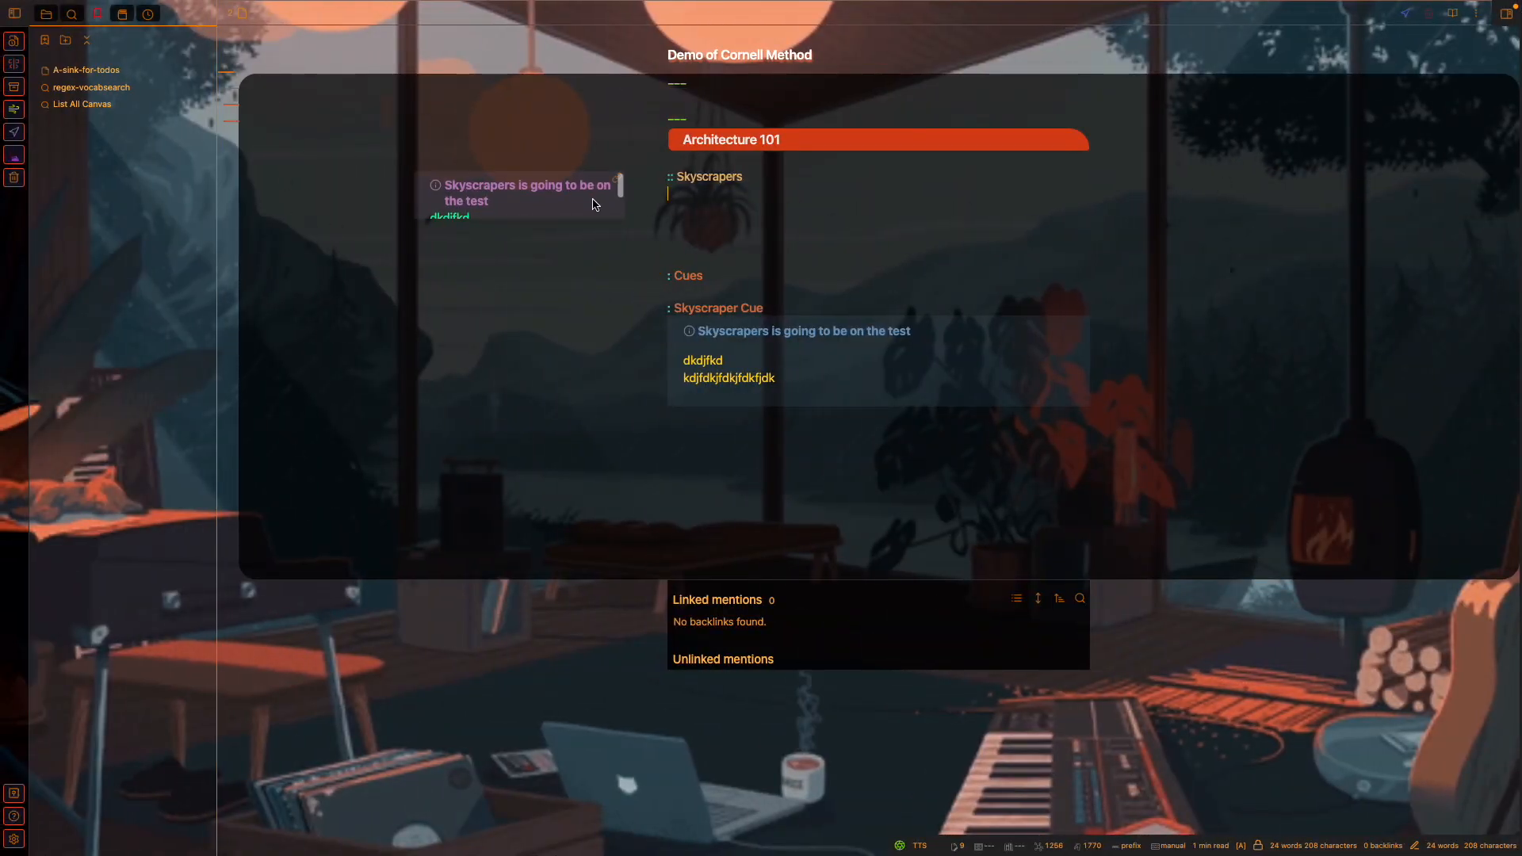
scroll(595, 204, "up", 1)
Set the ui-cornell embed's max-height to 150px in VS Code, save index.css, and view the embed in Obsidian.
key("ctrl+Right")
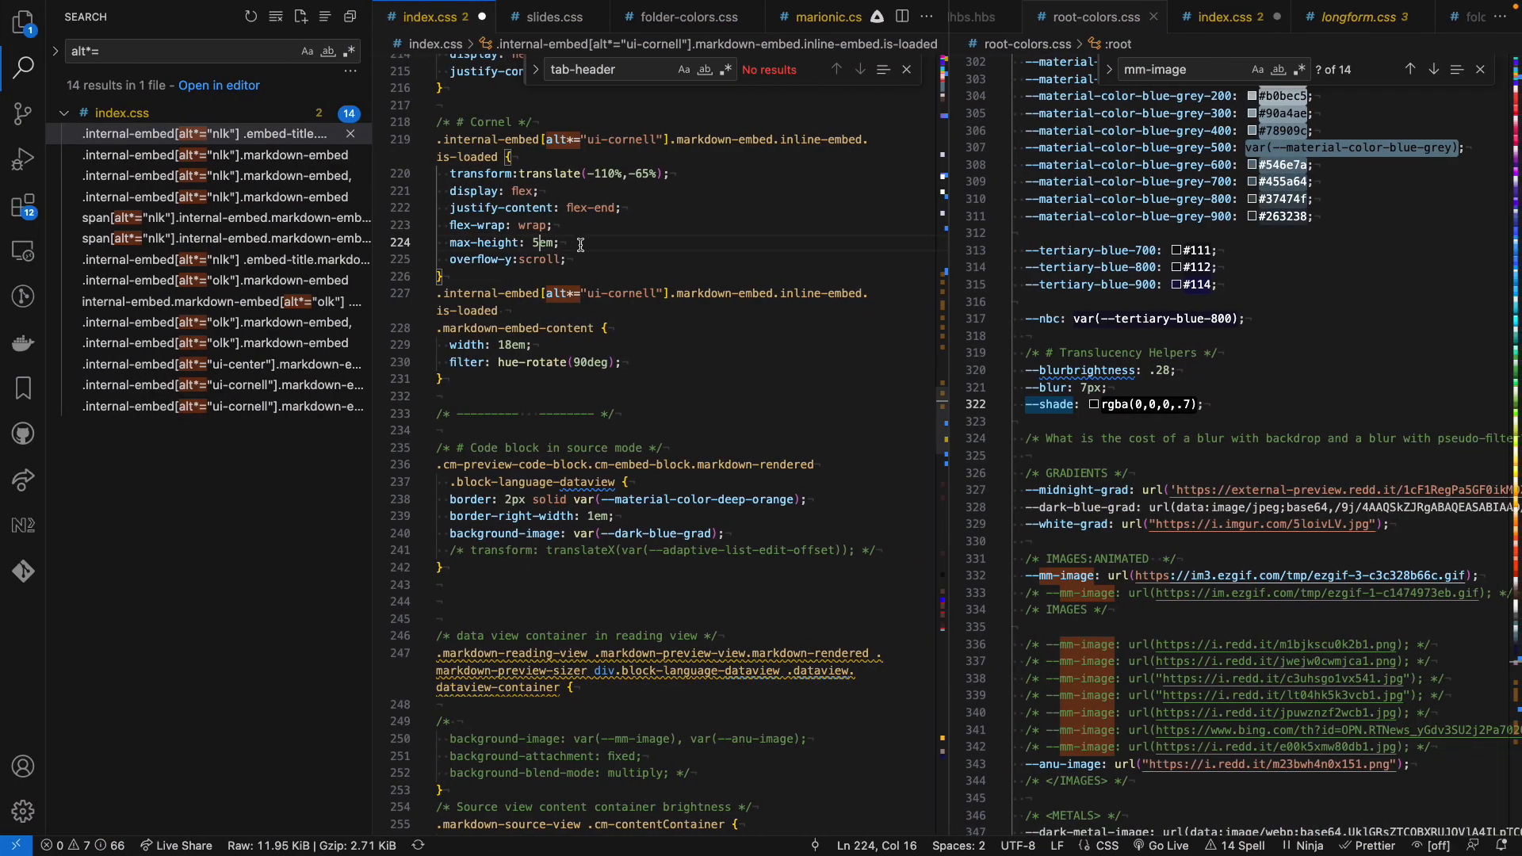
key("BackSpace")
key("Right")
key("BackSpace")
key("BackSpace")
type("20")
key("BackSpace")
key("BackSpace")
type("150px")
key("super+s")
key("ctrl+Left")
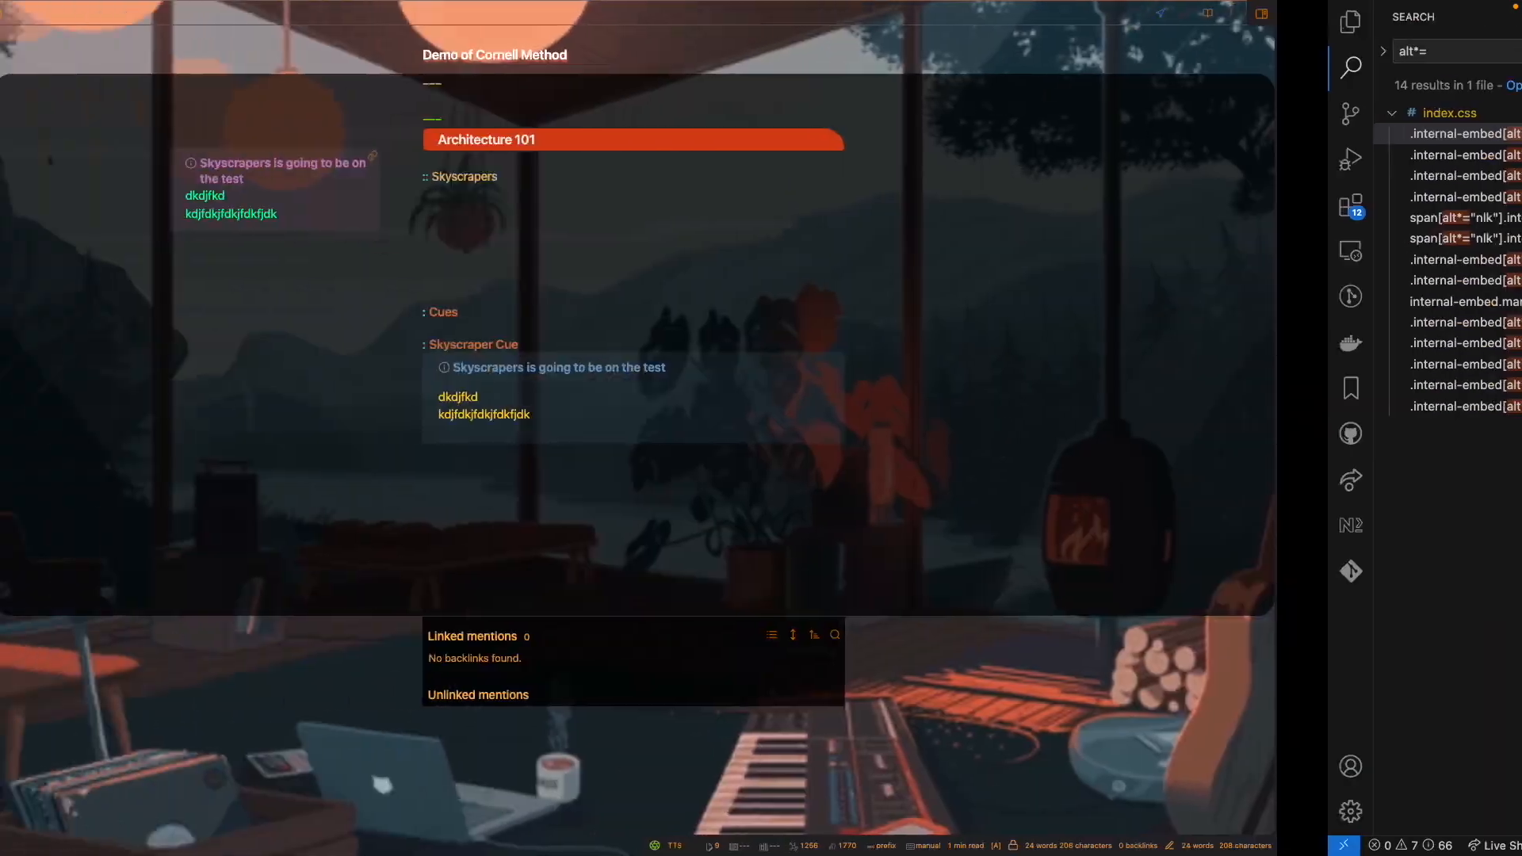
scroll(583, 197, "down", 2)
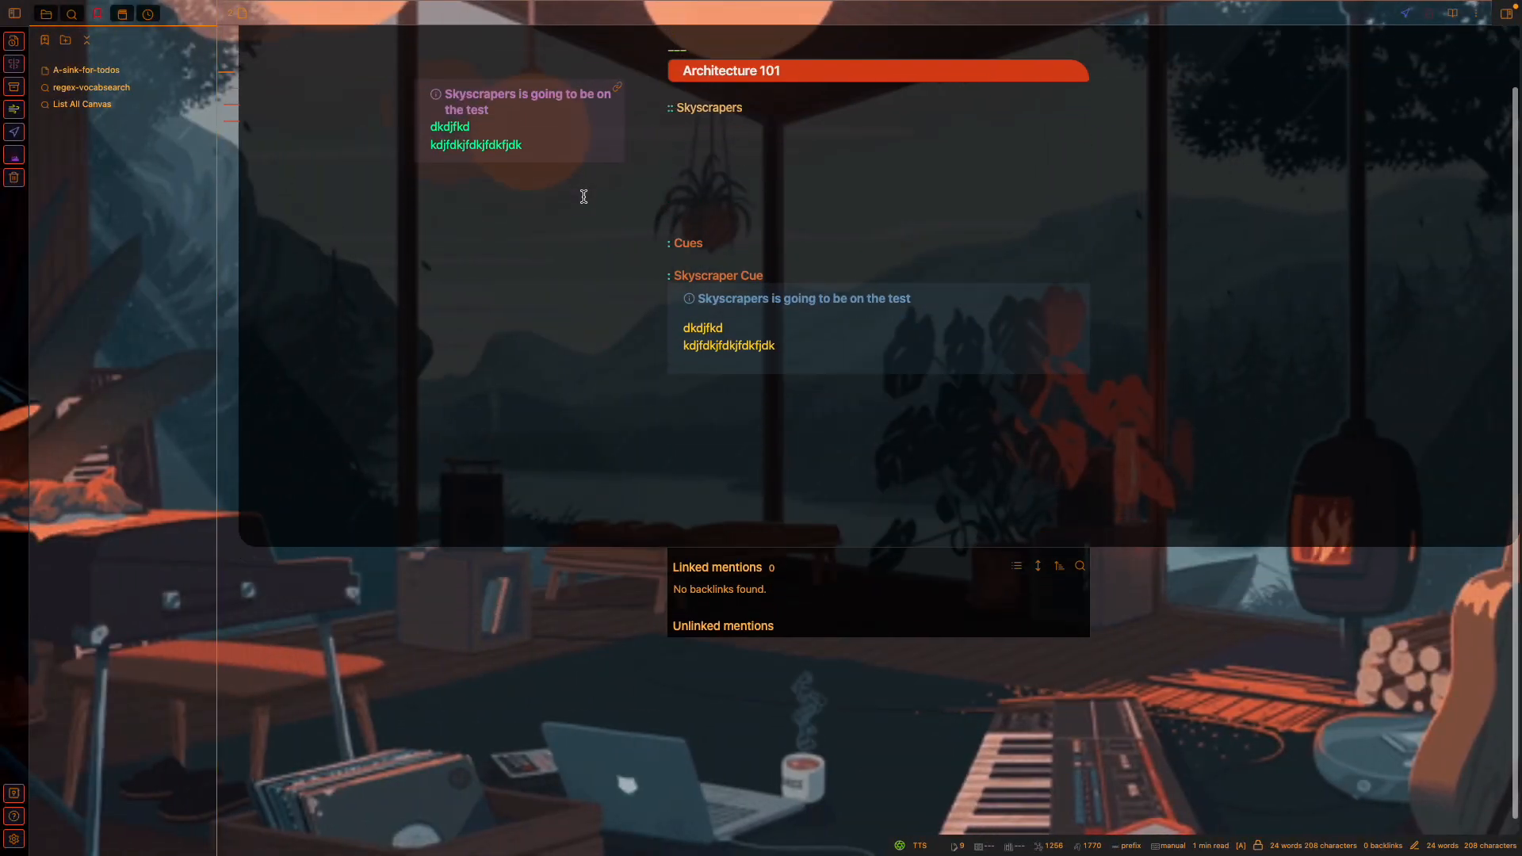
Remove the empty line below the Skyscraper Cue embed under the Skyscrapers heading.
scroll(584, 197, "up", 2)
left_click(717, 270)
key("Down")
key("Down")
key("Up")
key("BackSpace")
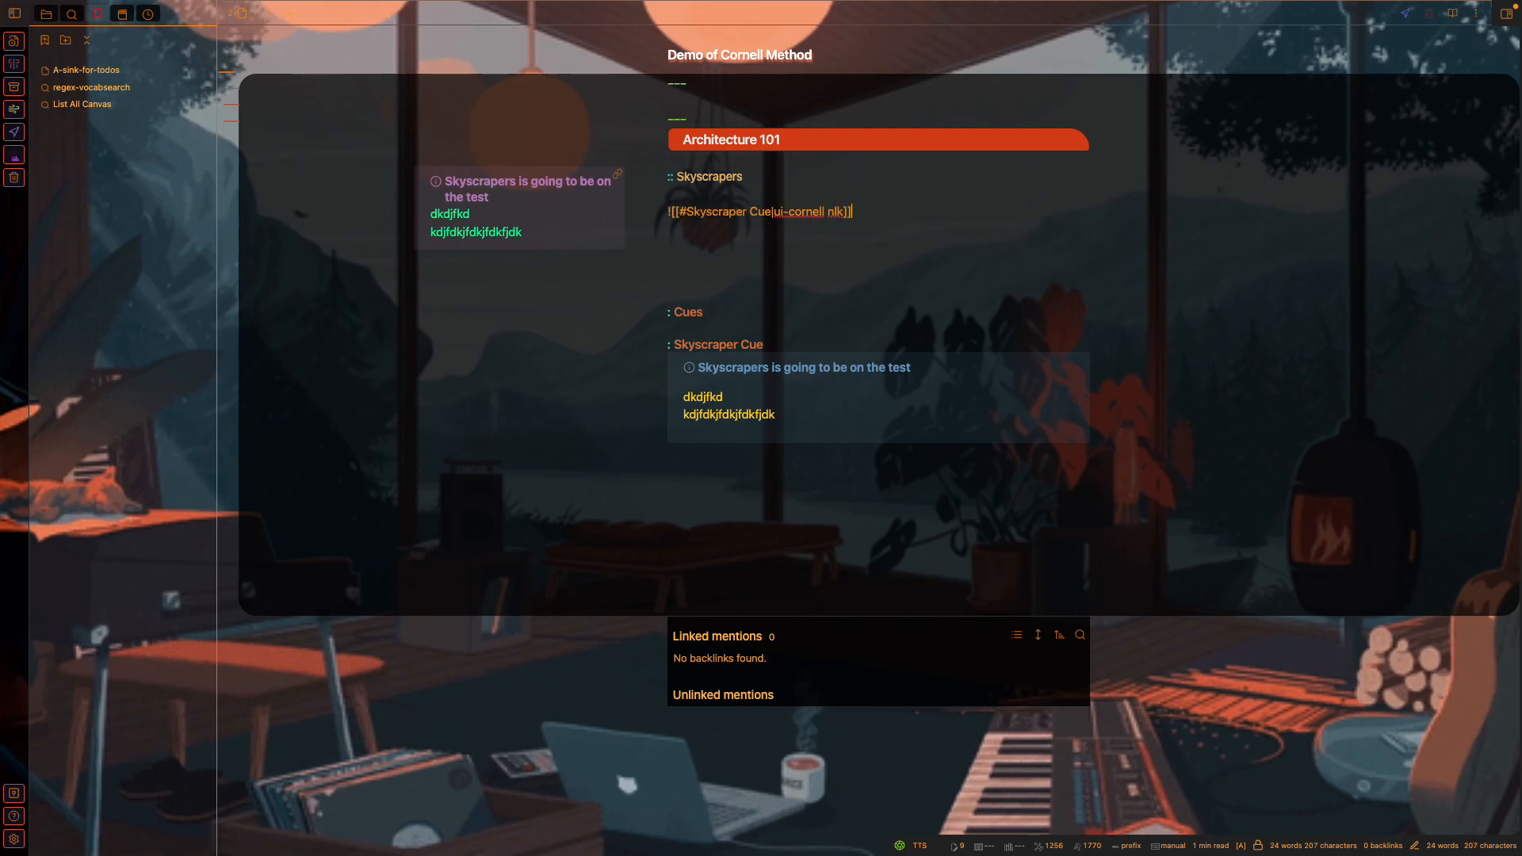
Add the line "The nearest way you can put a px" directly below the embed, followed by an empty line.
key("Down")
key("Up")
key("super+Right")
key("Return")
type("djfkdjfjdkf")
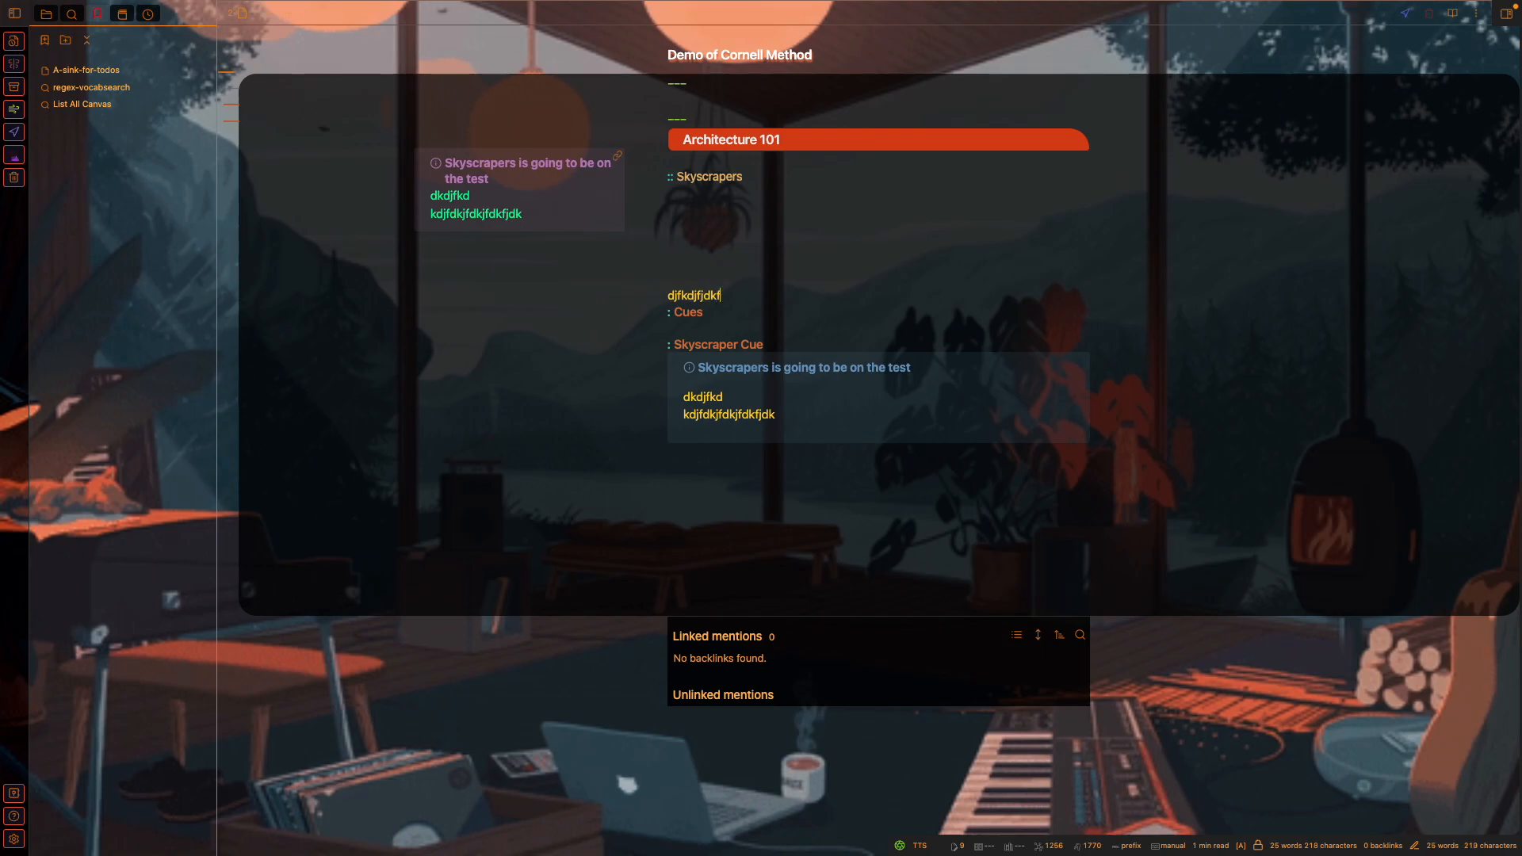
key("super+BackSpace")
type("The nearest way you can put a px")
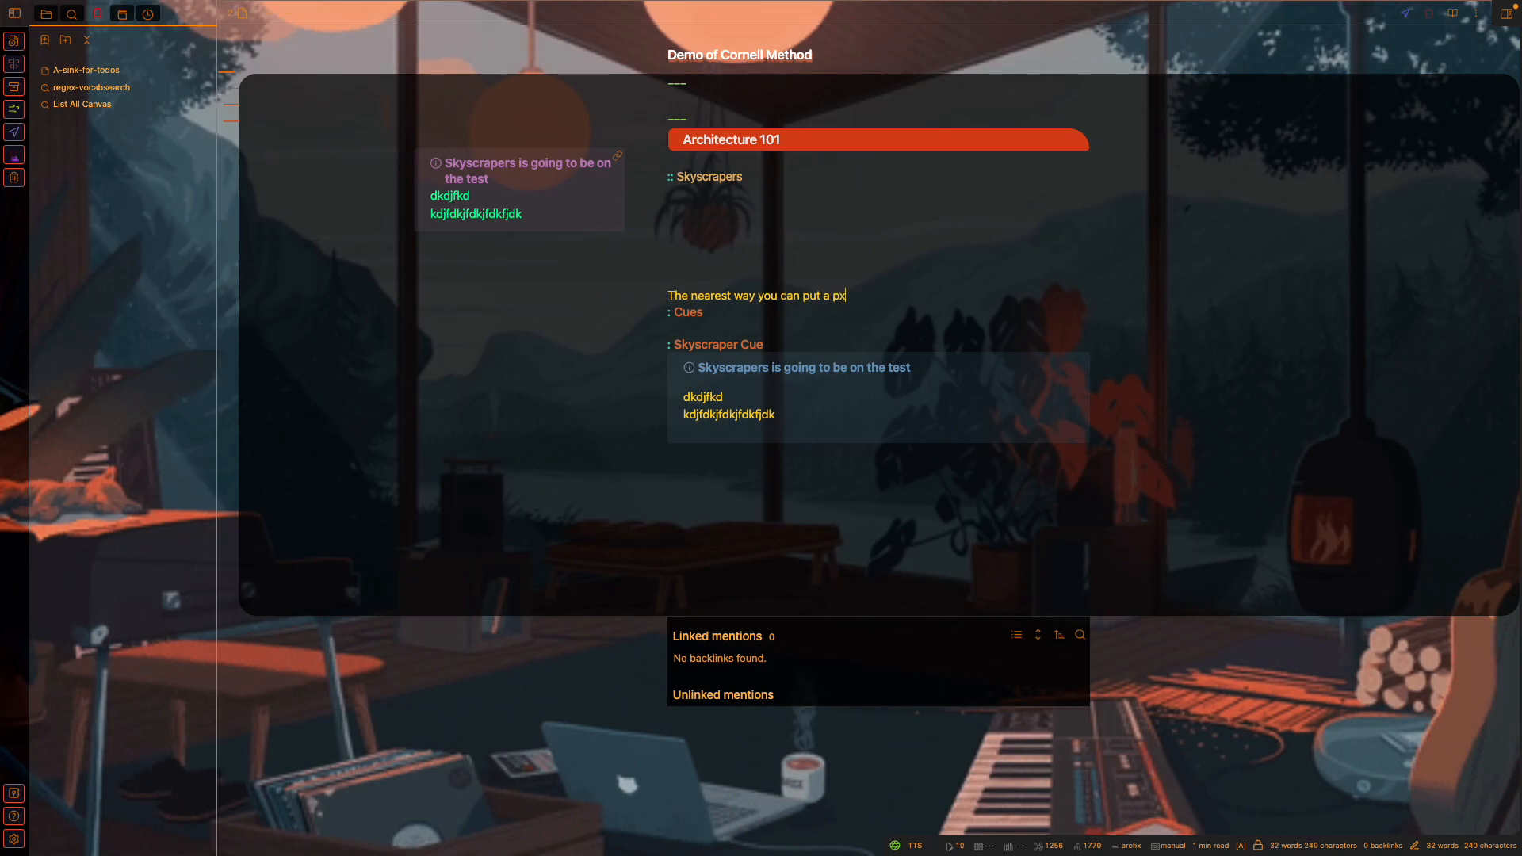
key("Return")
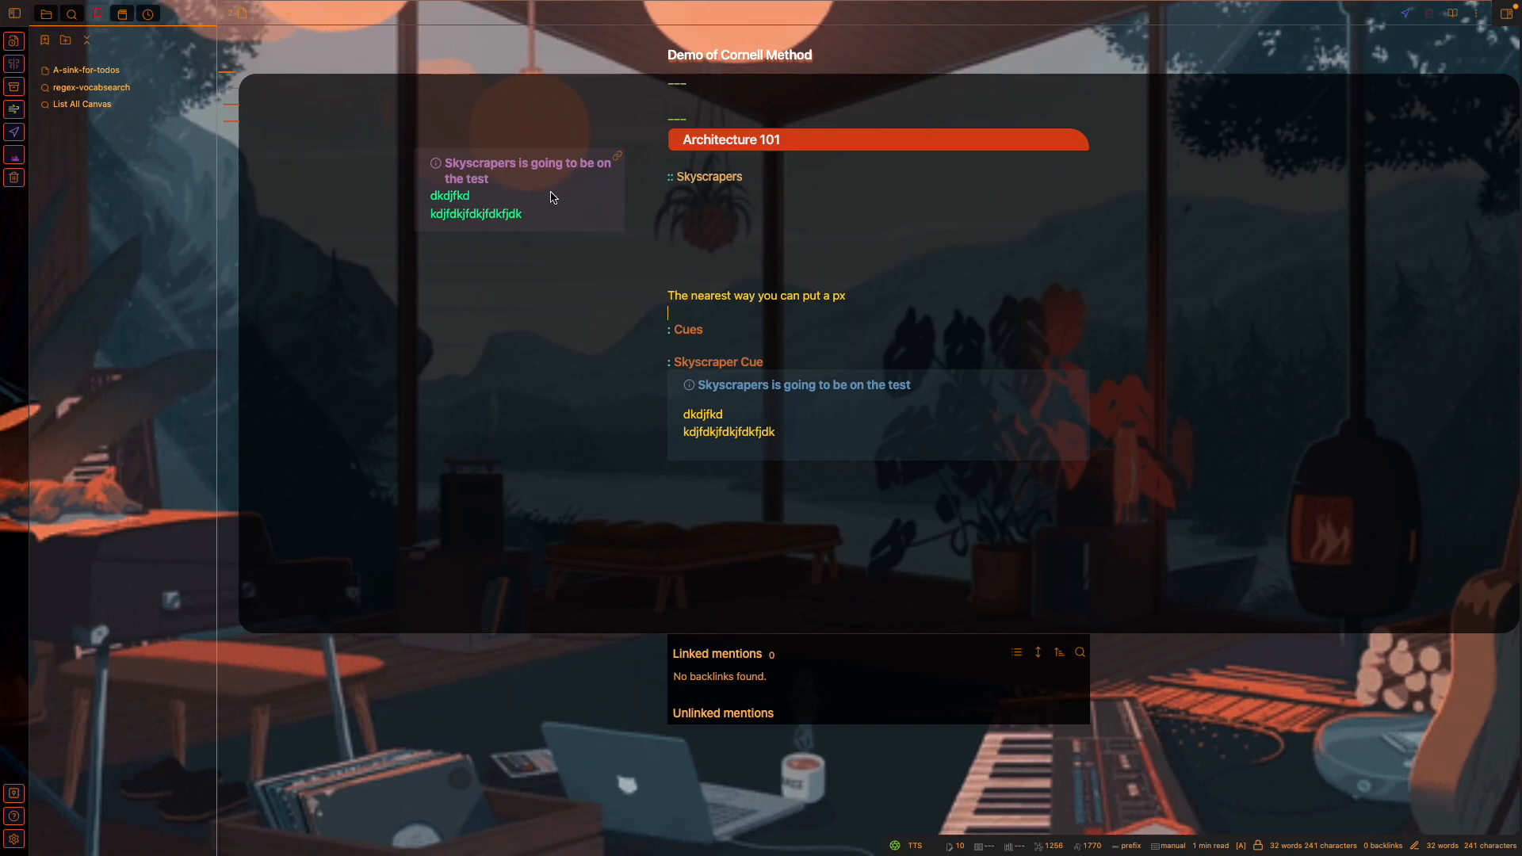
left_click(744, 207)
type("[[#Skyscraper Cue|ui-cornell nlk]]")
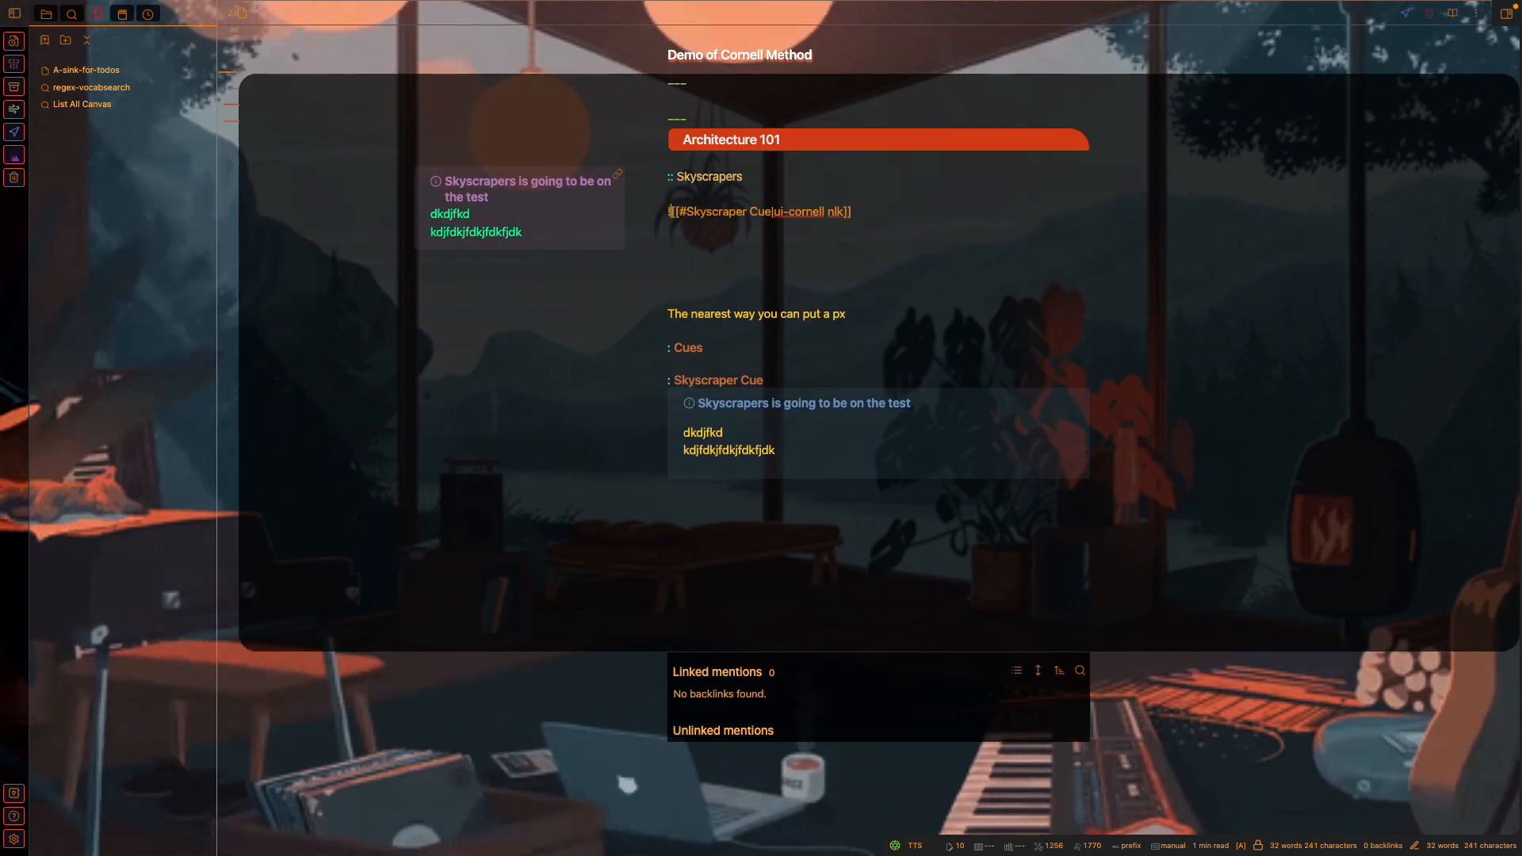
key("super+z")
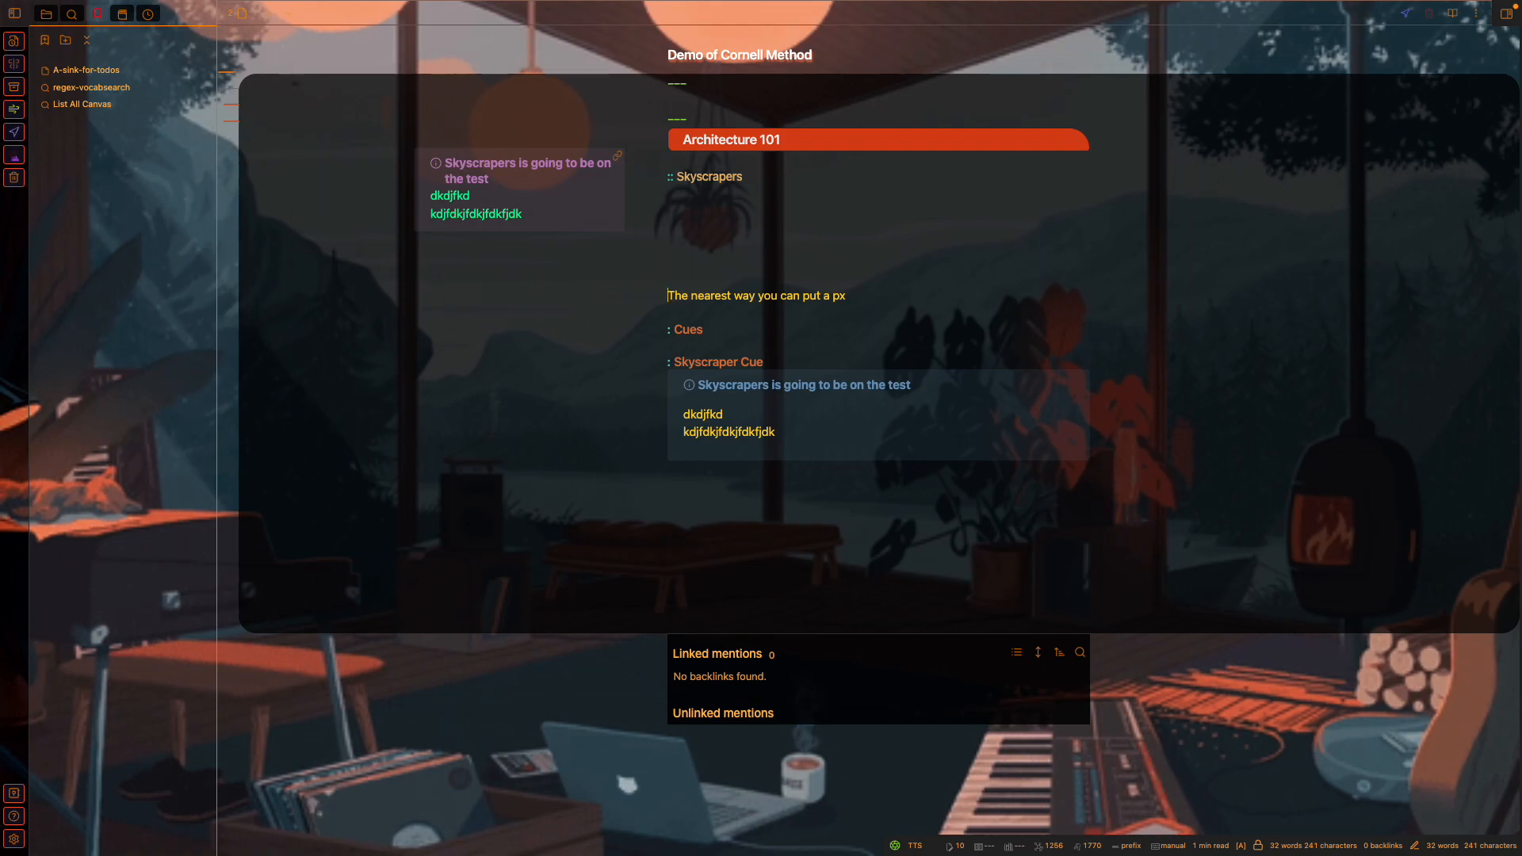
Insert an empty line below the Skyscraper Cue heading and rename the heading to "Skyscraper Cue Is Okay".
left_click(806, 358)
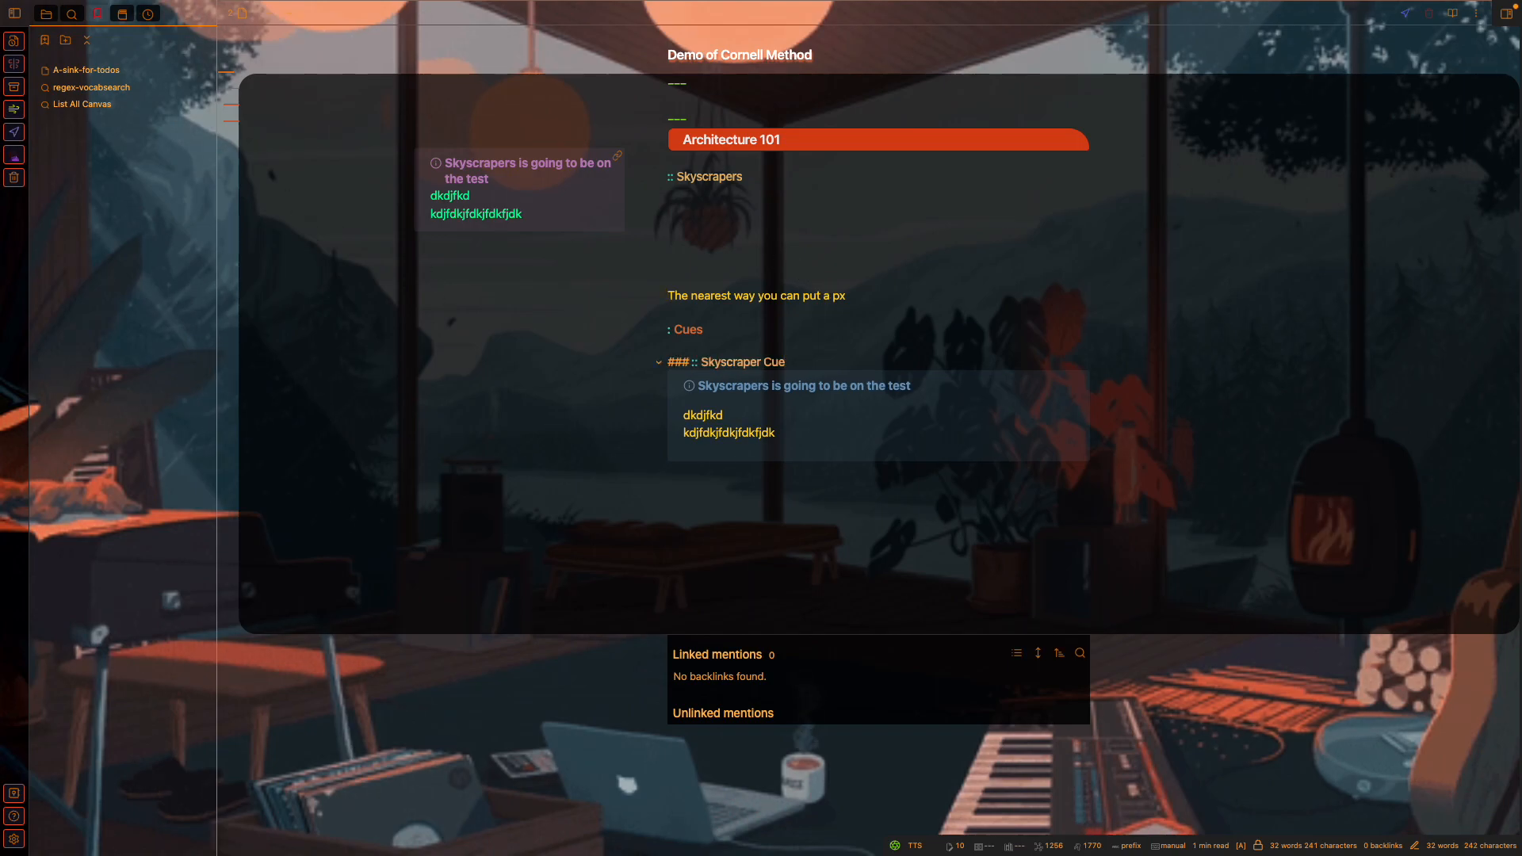
key("Return")
key("Down")
key("Up")
key("Up")
key("Right")
key("F2")
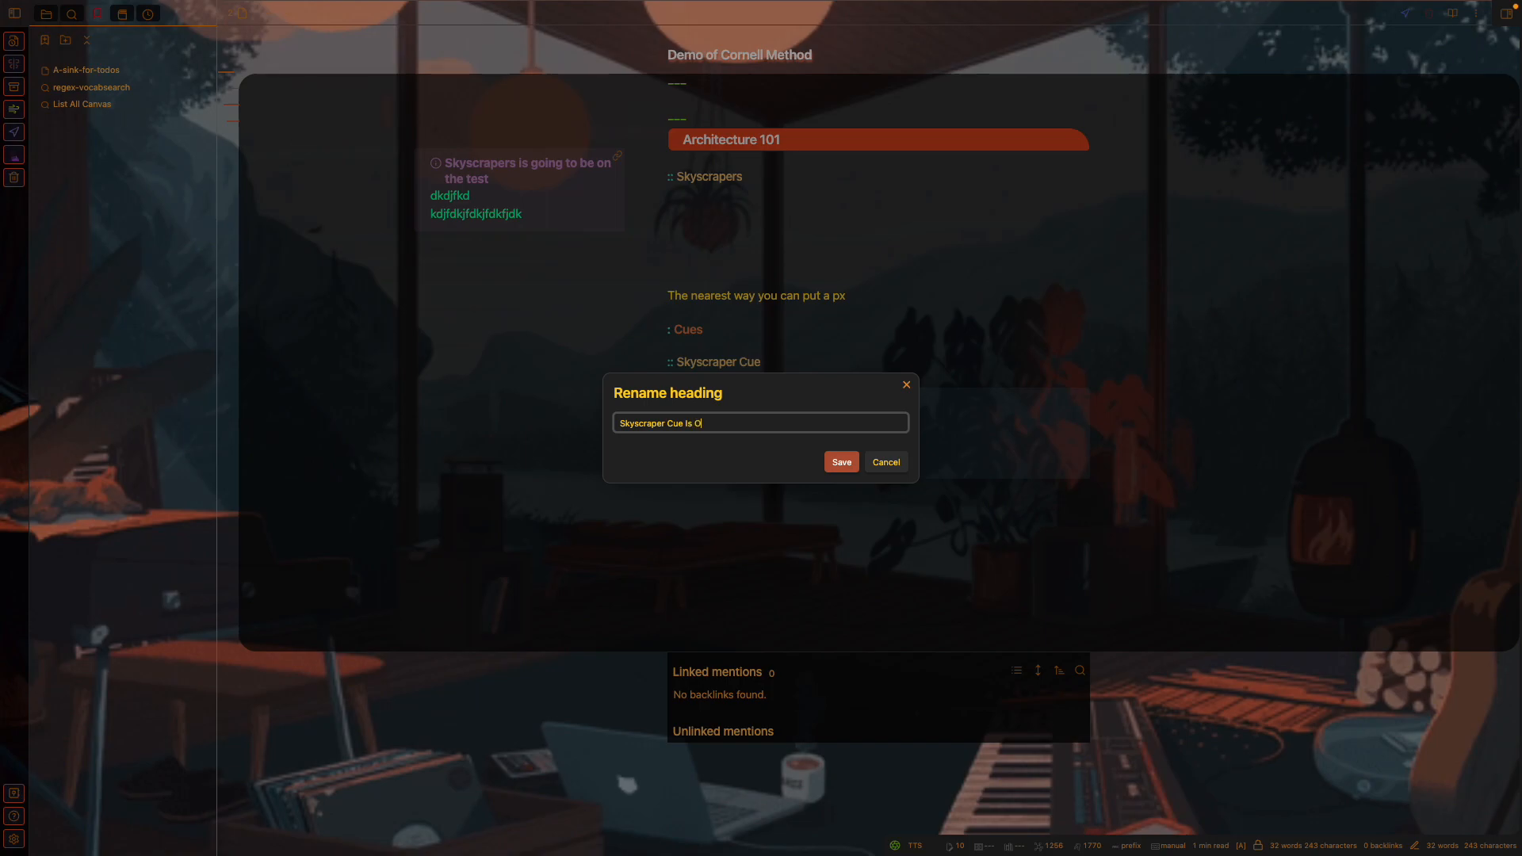
left_click(836, 462)
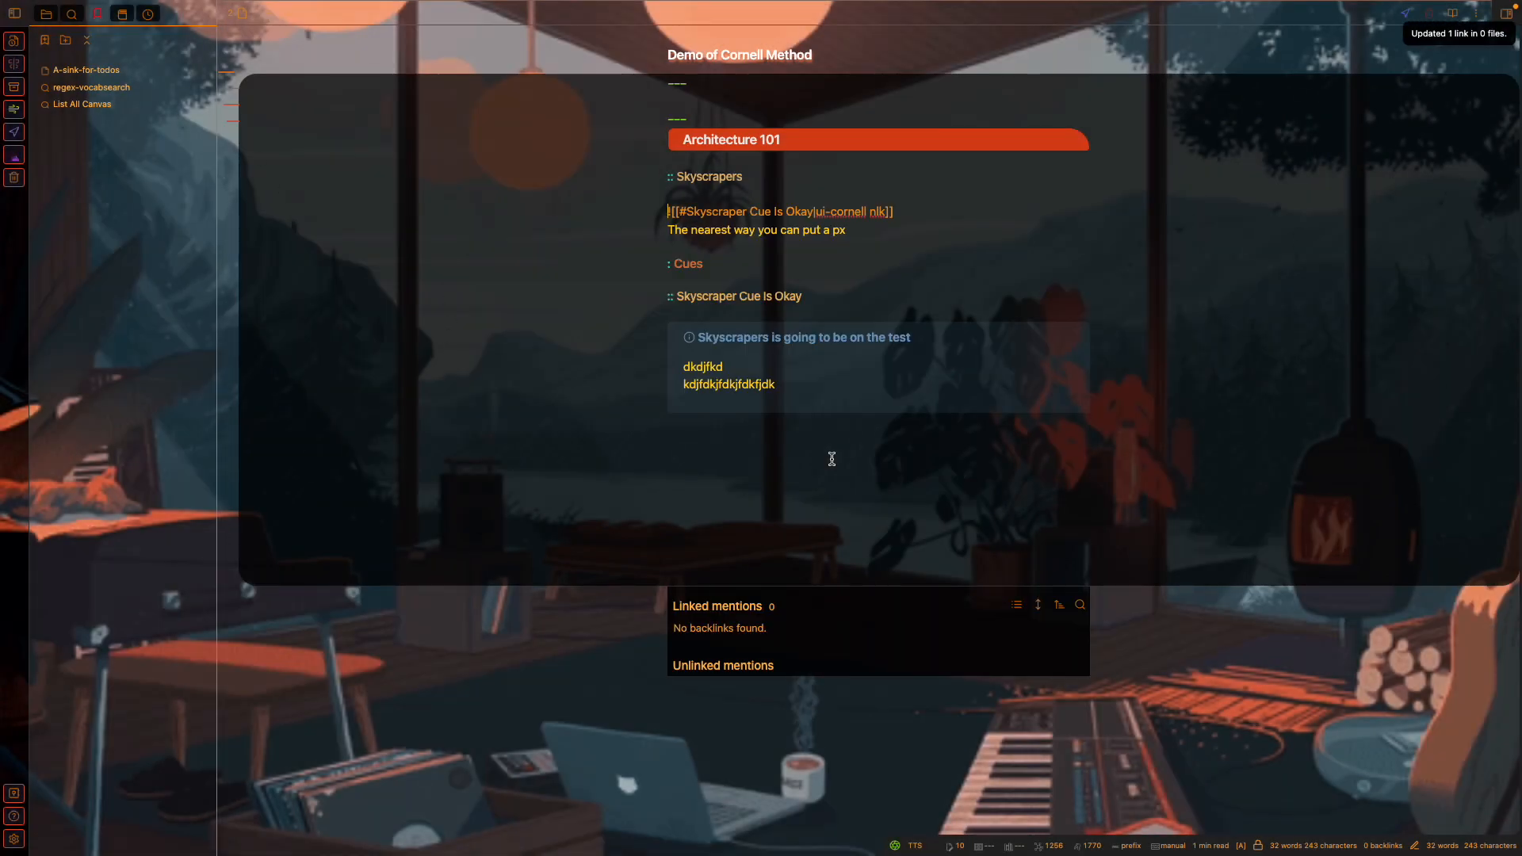
Delete and retype the exclamation mark of the Skyscraper Cue Is Okay embed to reload its callout.
key("Right")
key("Right")
key("Right")
key("Right")
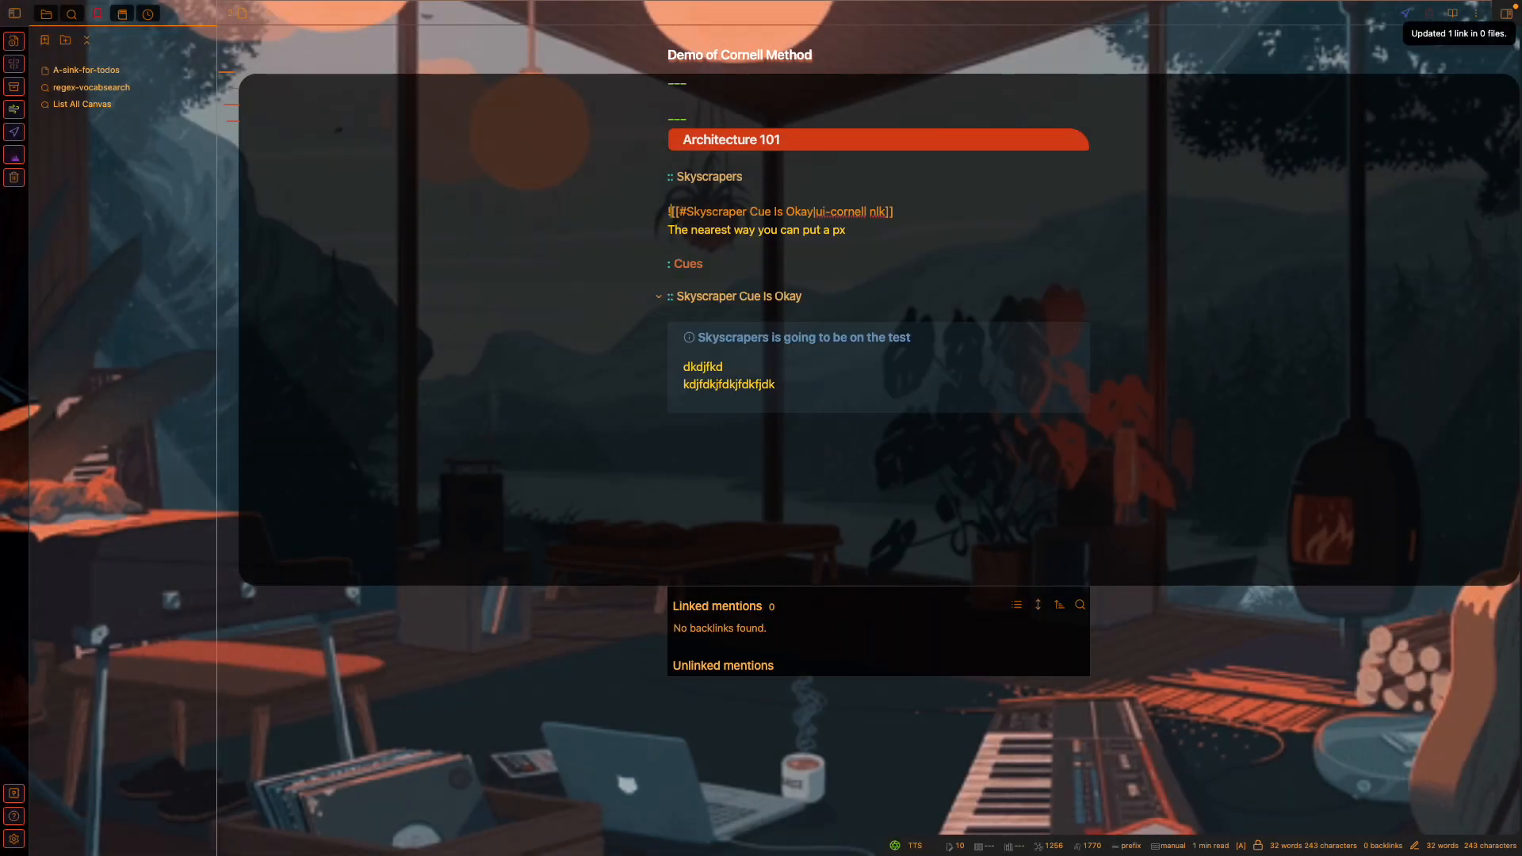
key("Left")
key("Left")
key("Left")
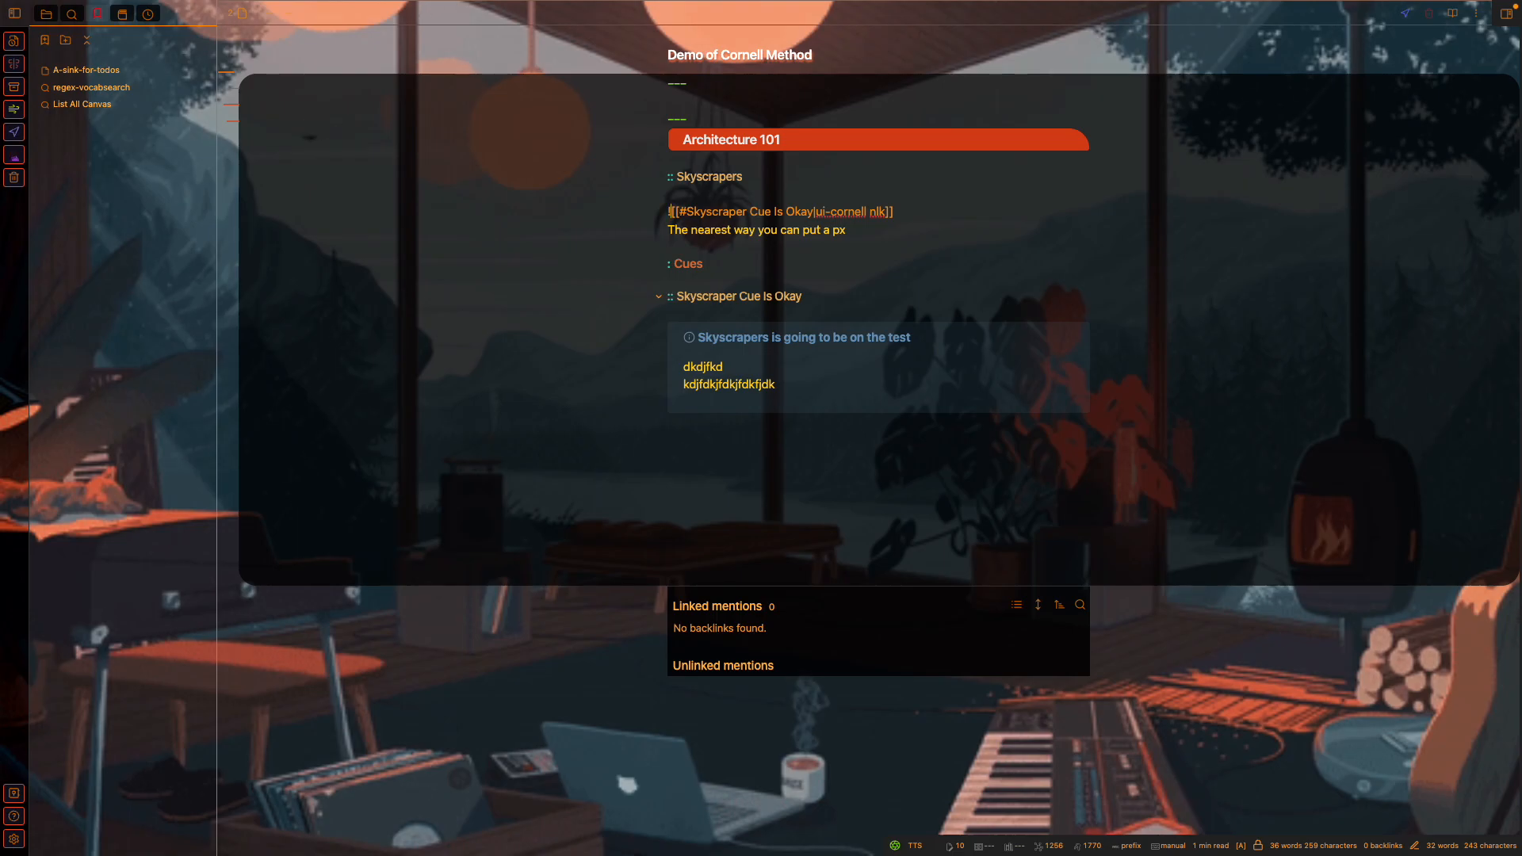
key("BackSpace")
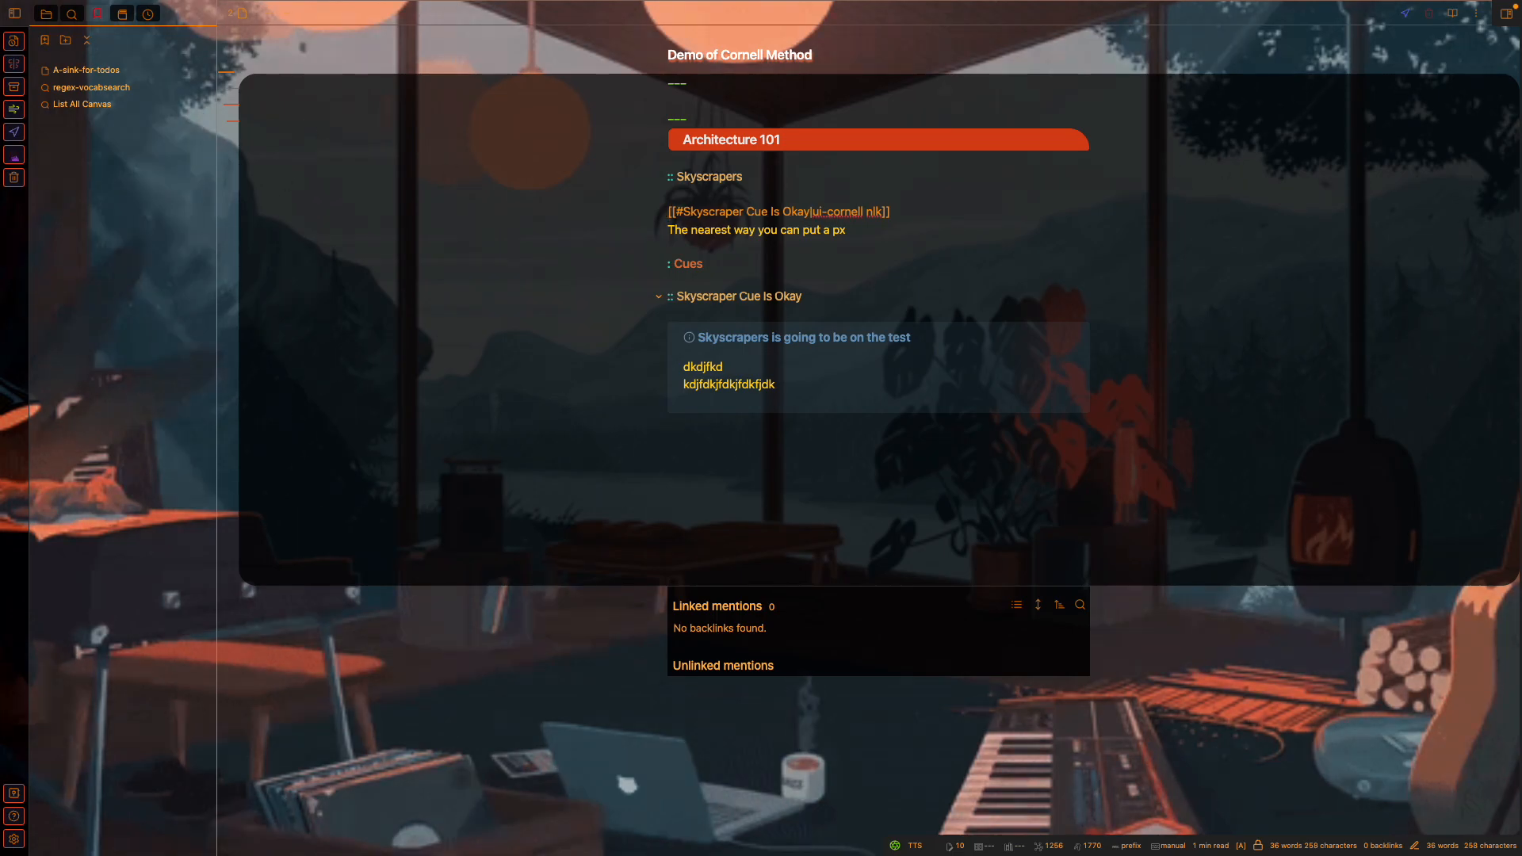
type("!")
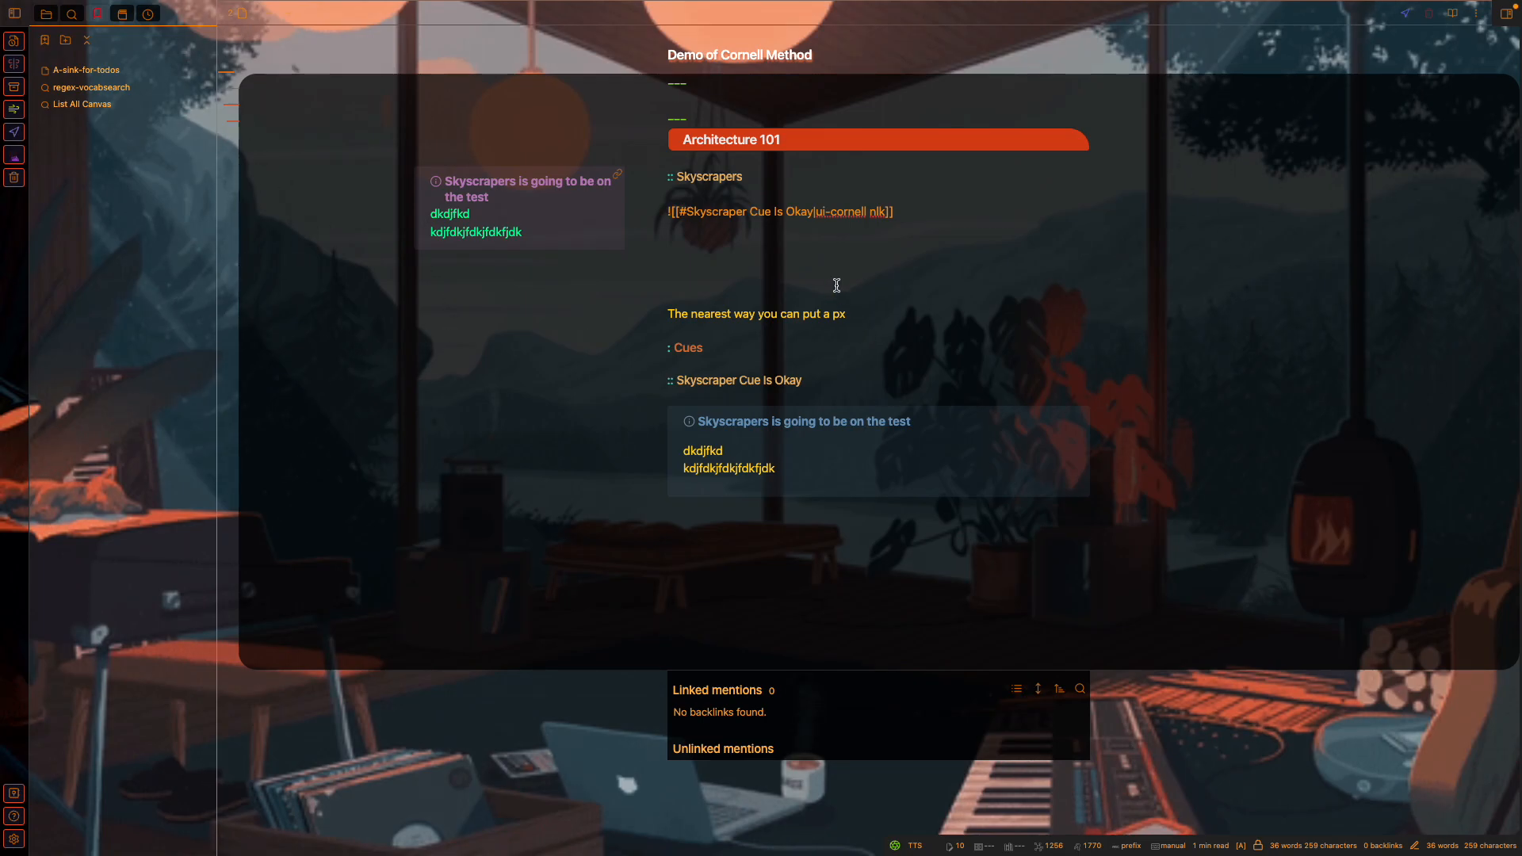
Duplicate the Skyscraper Cue Is Okay embed onto a new line below the original.
triple_click(919, 212)
key("super+c")
left_click(906, 237)
key("Return")
key("Return")
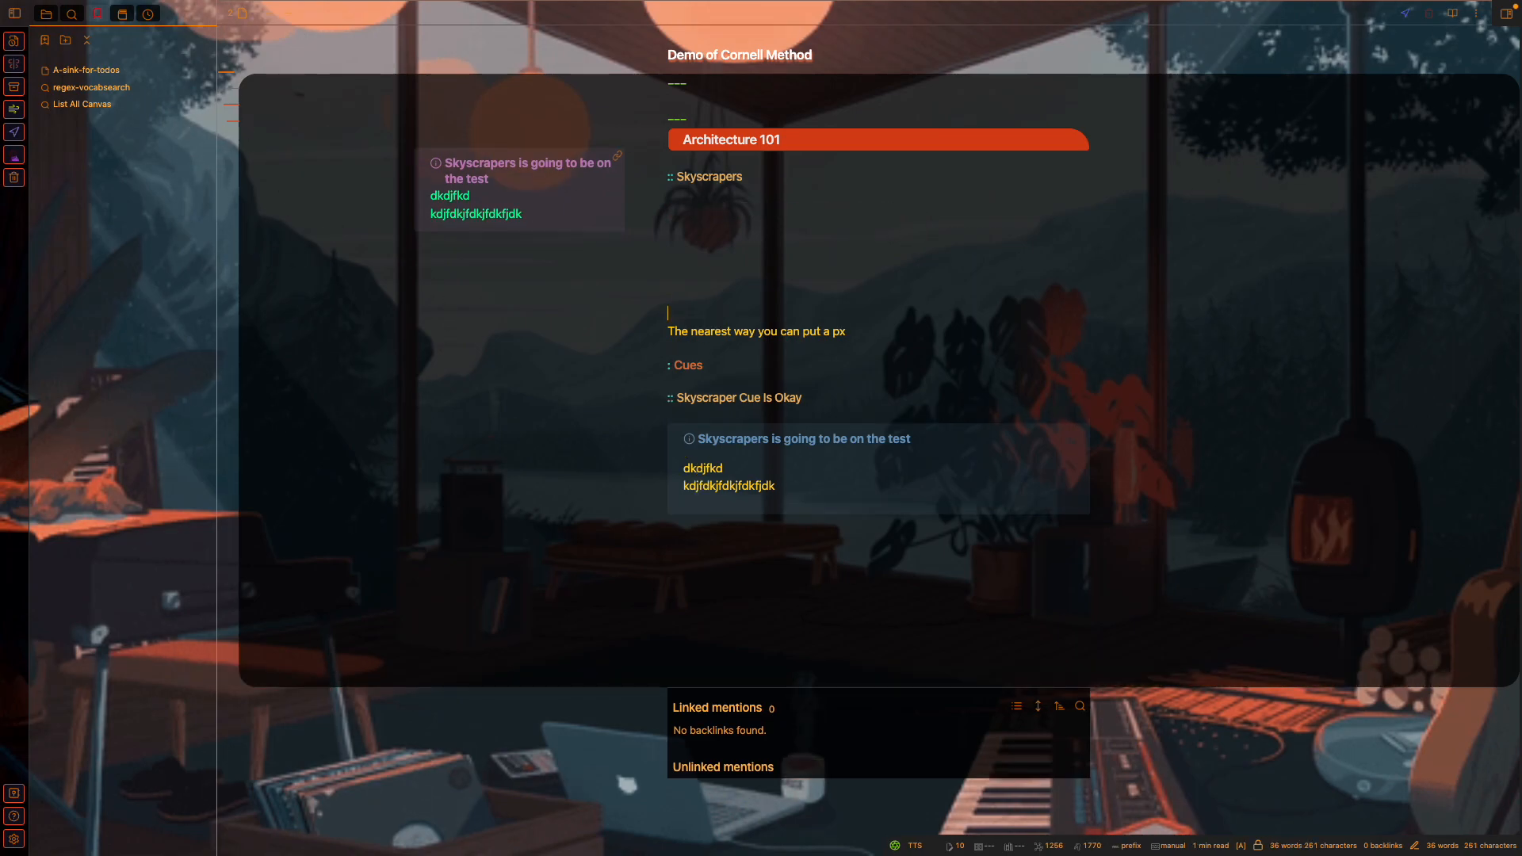
key("Up")
key("Up")
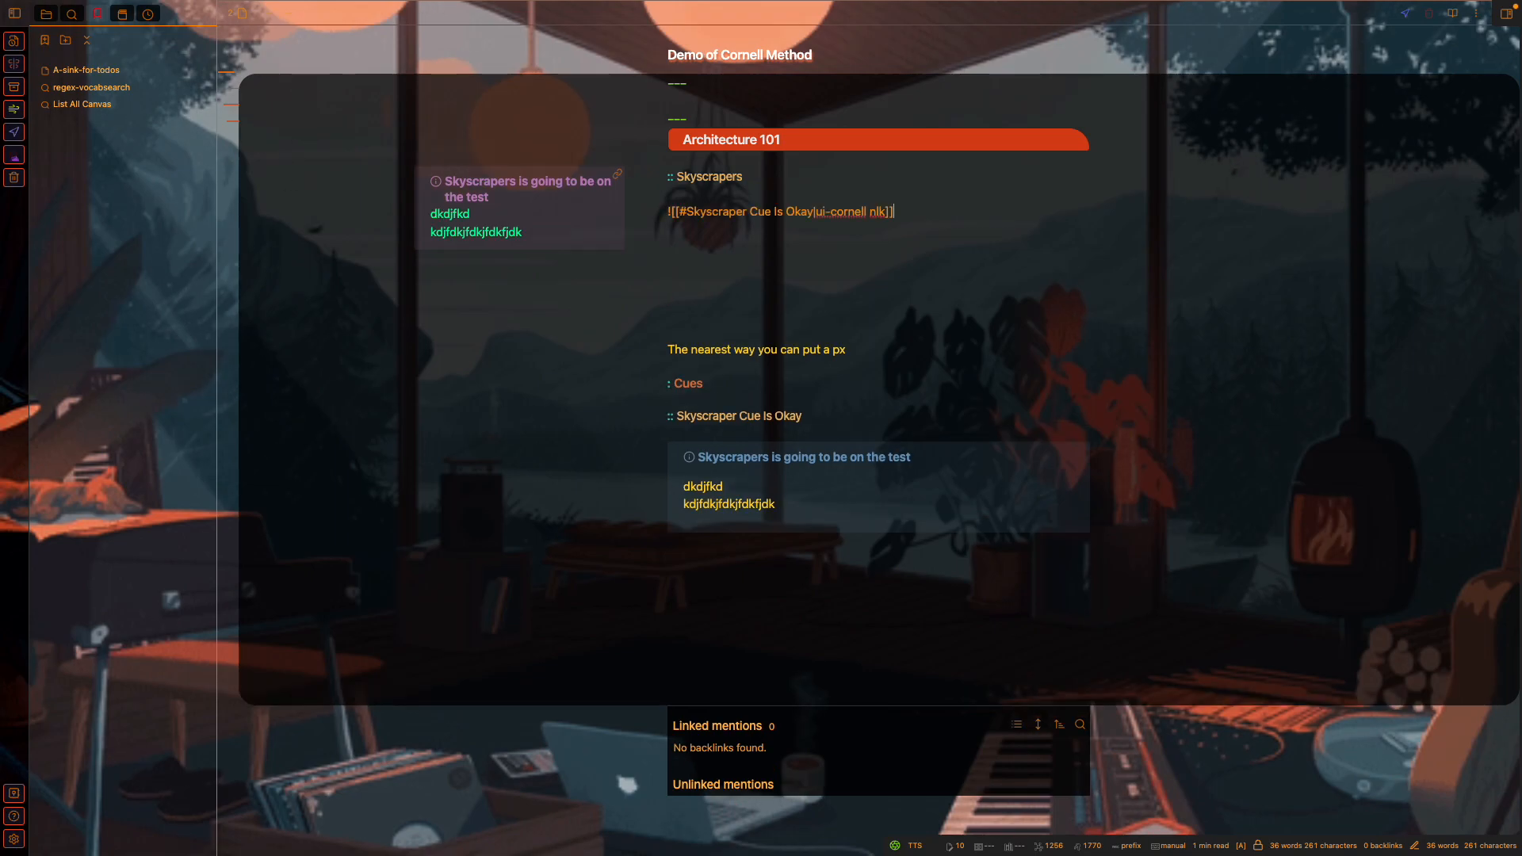
key("Down")
key("super+v")
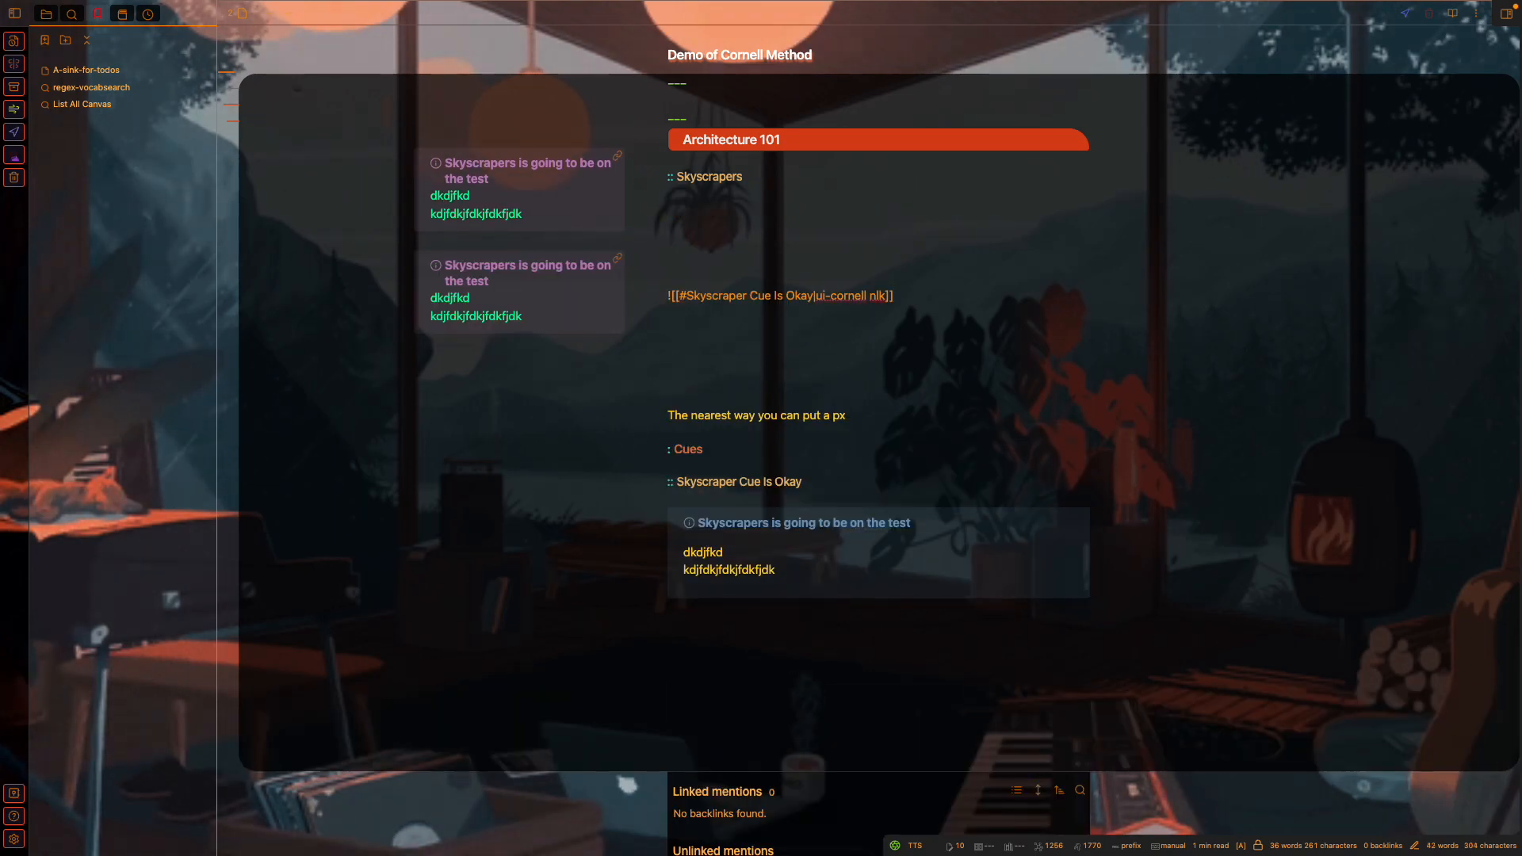
Rewrite the second embed to target the nested heading #Cues#Skyscraper Cue Is Okay with the alias "ui-cornell nlk".
type("Cue")
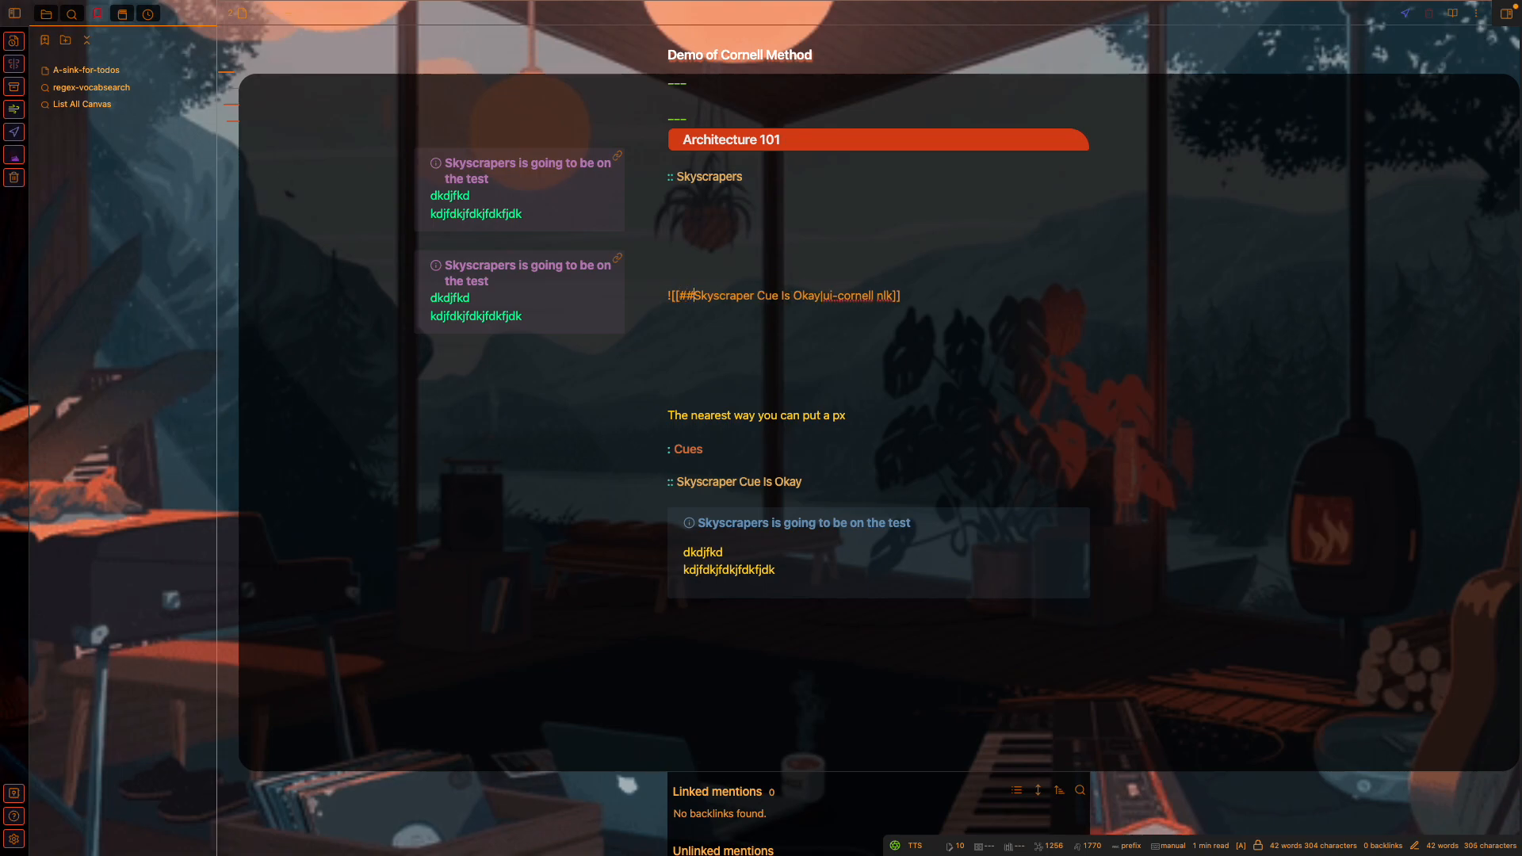
key("Return")
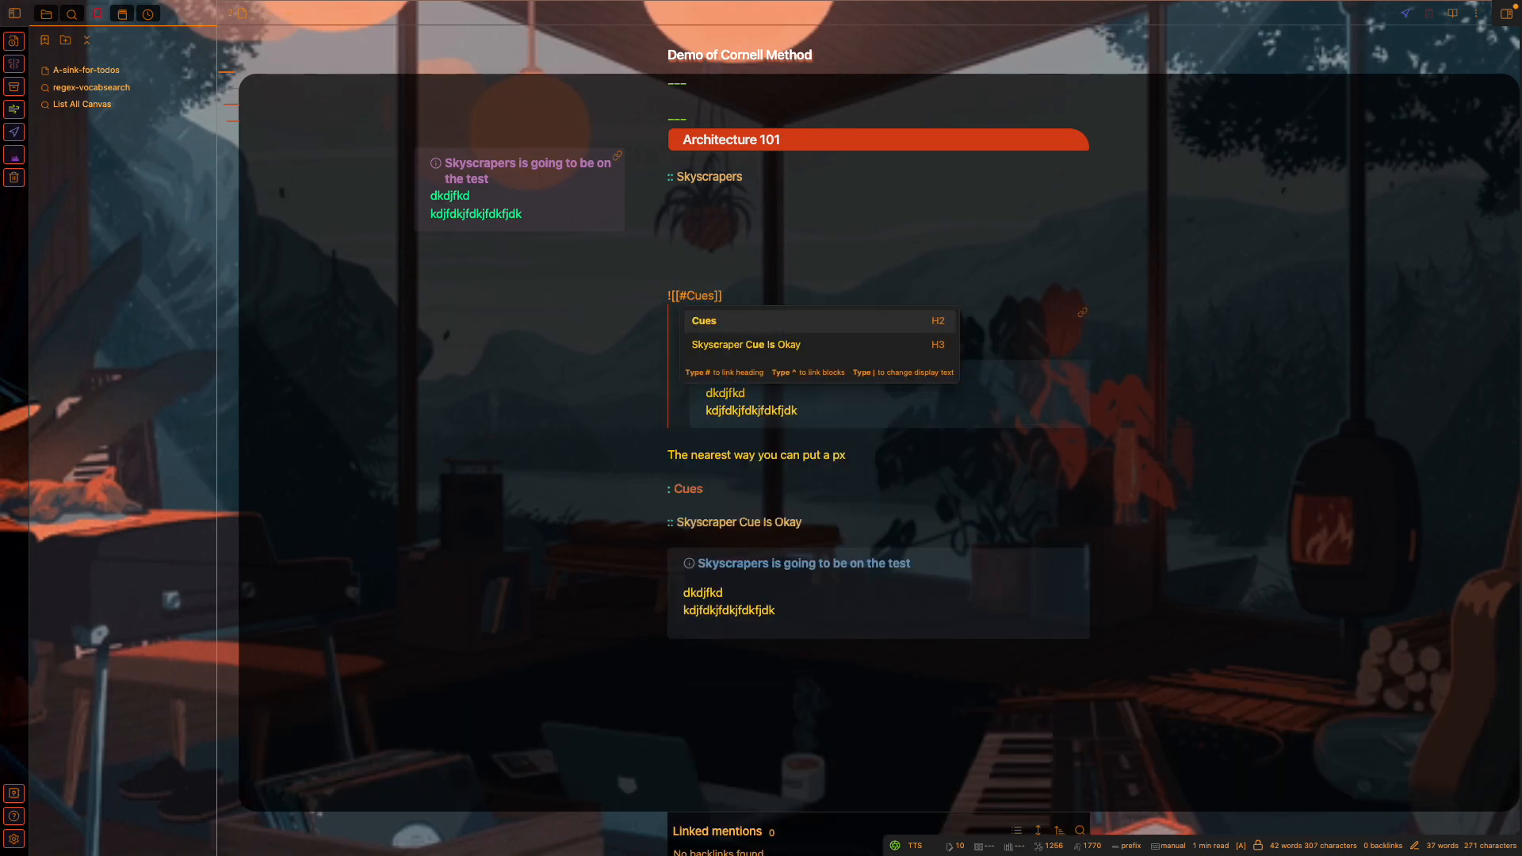
type("#")
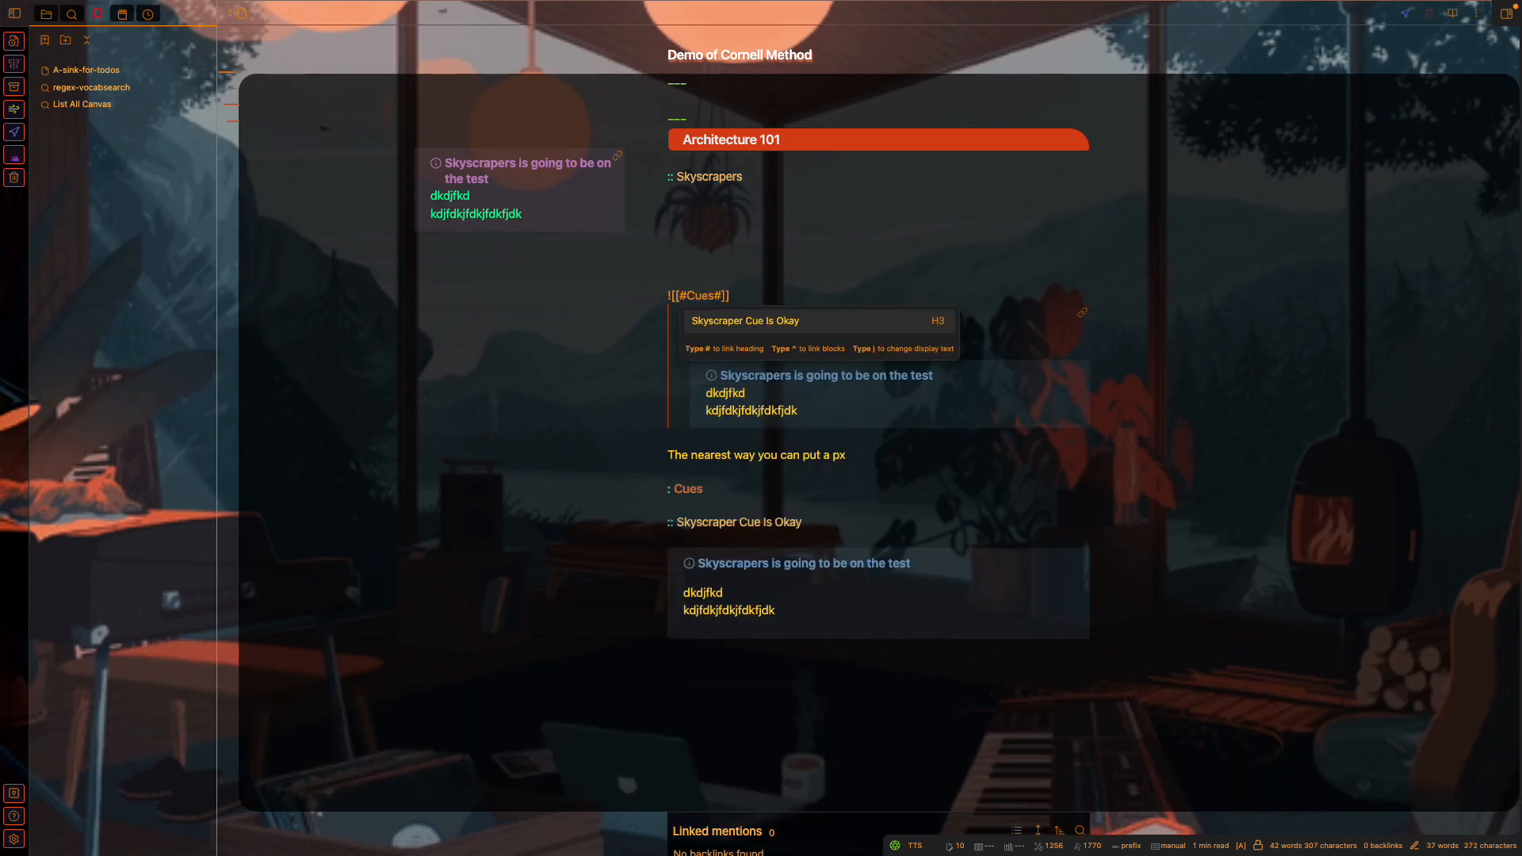
key("Return")
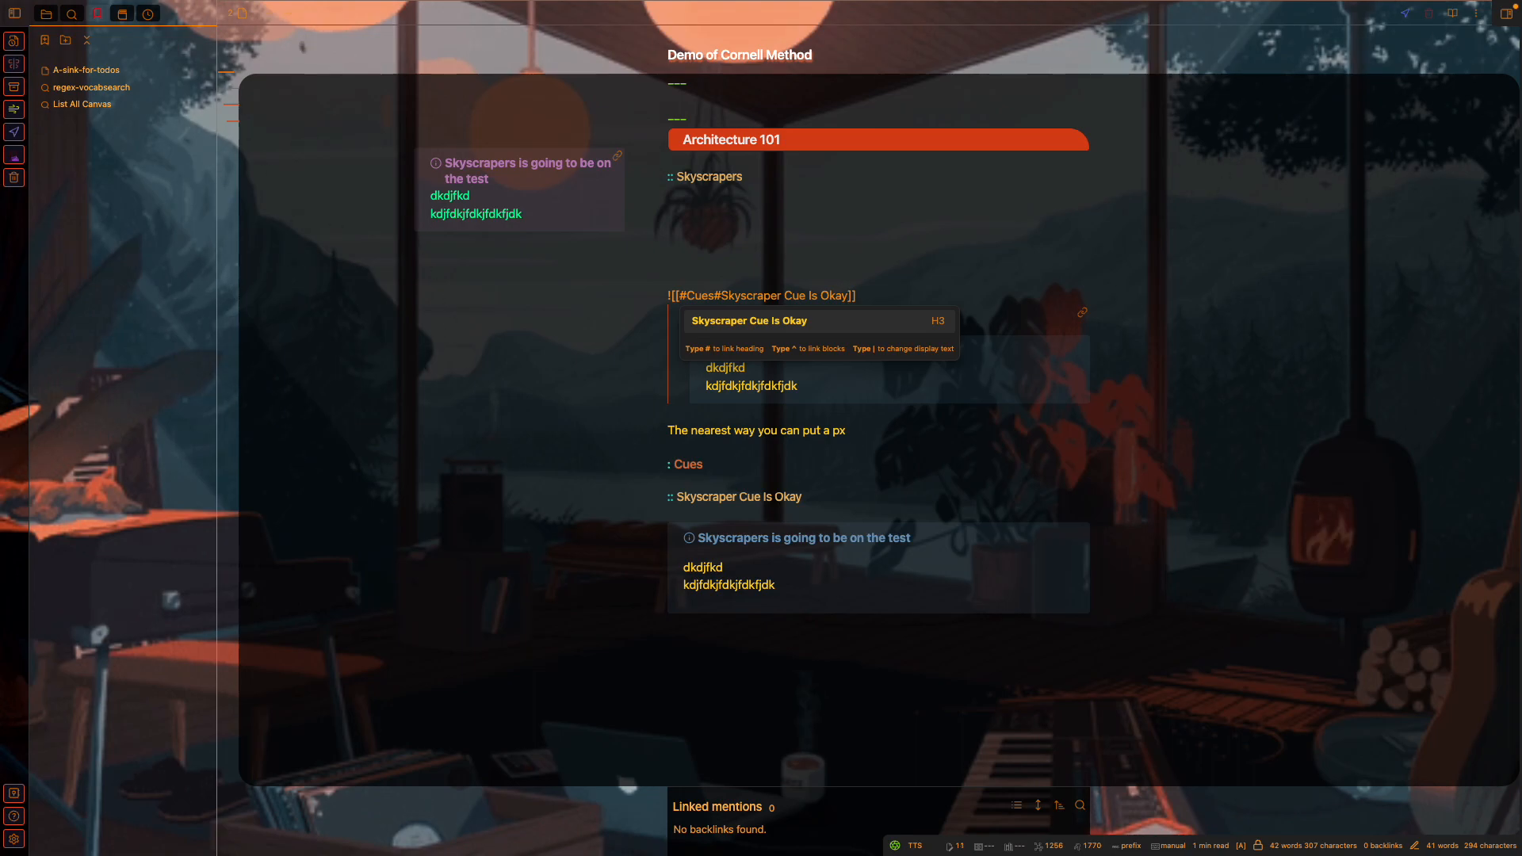
type("|ui-corne")
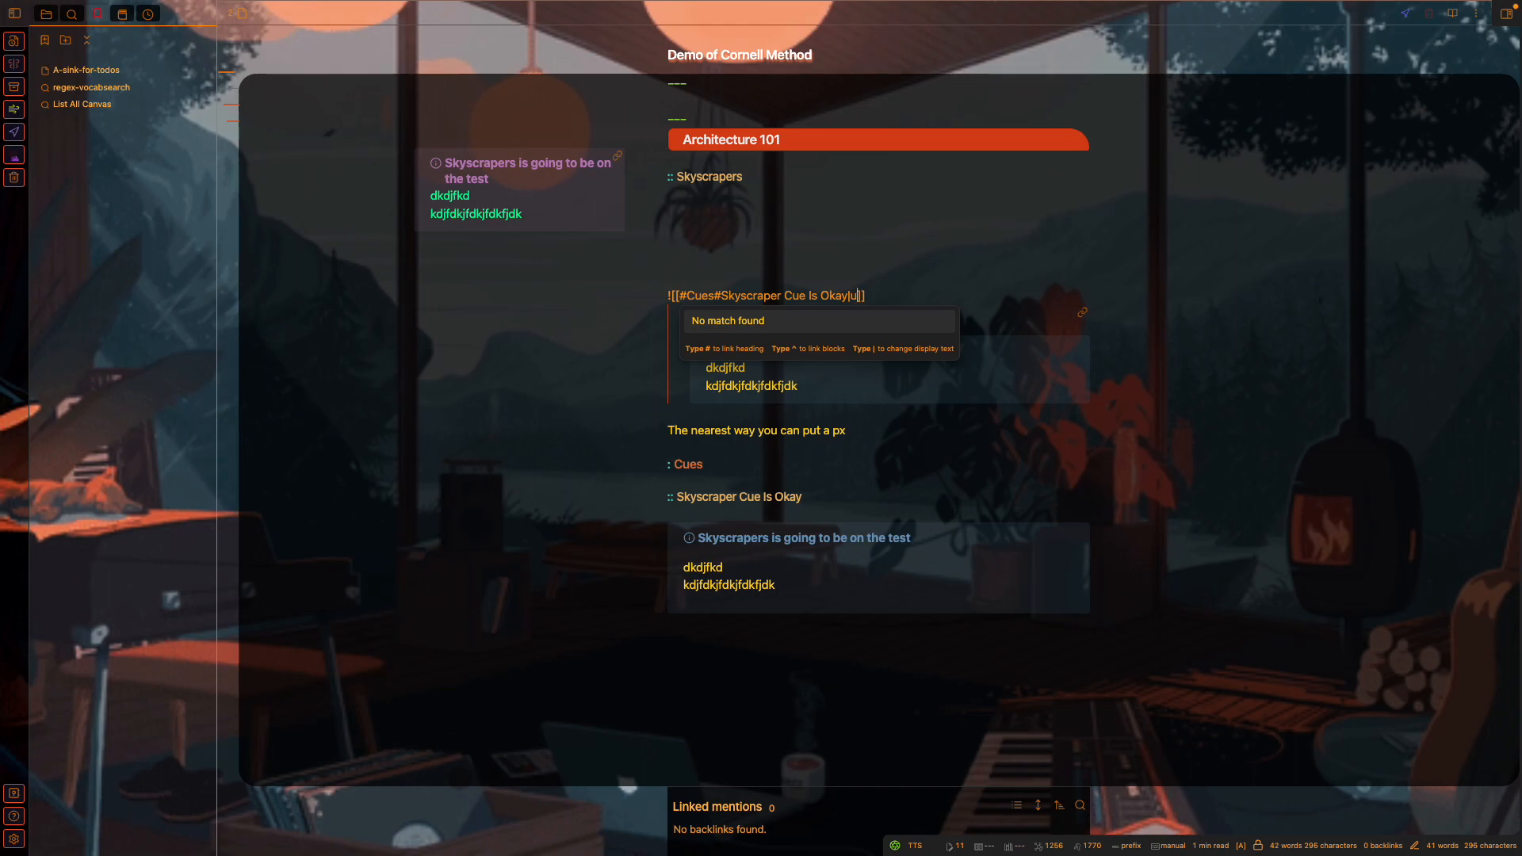
type("ll ol")
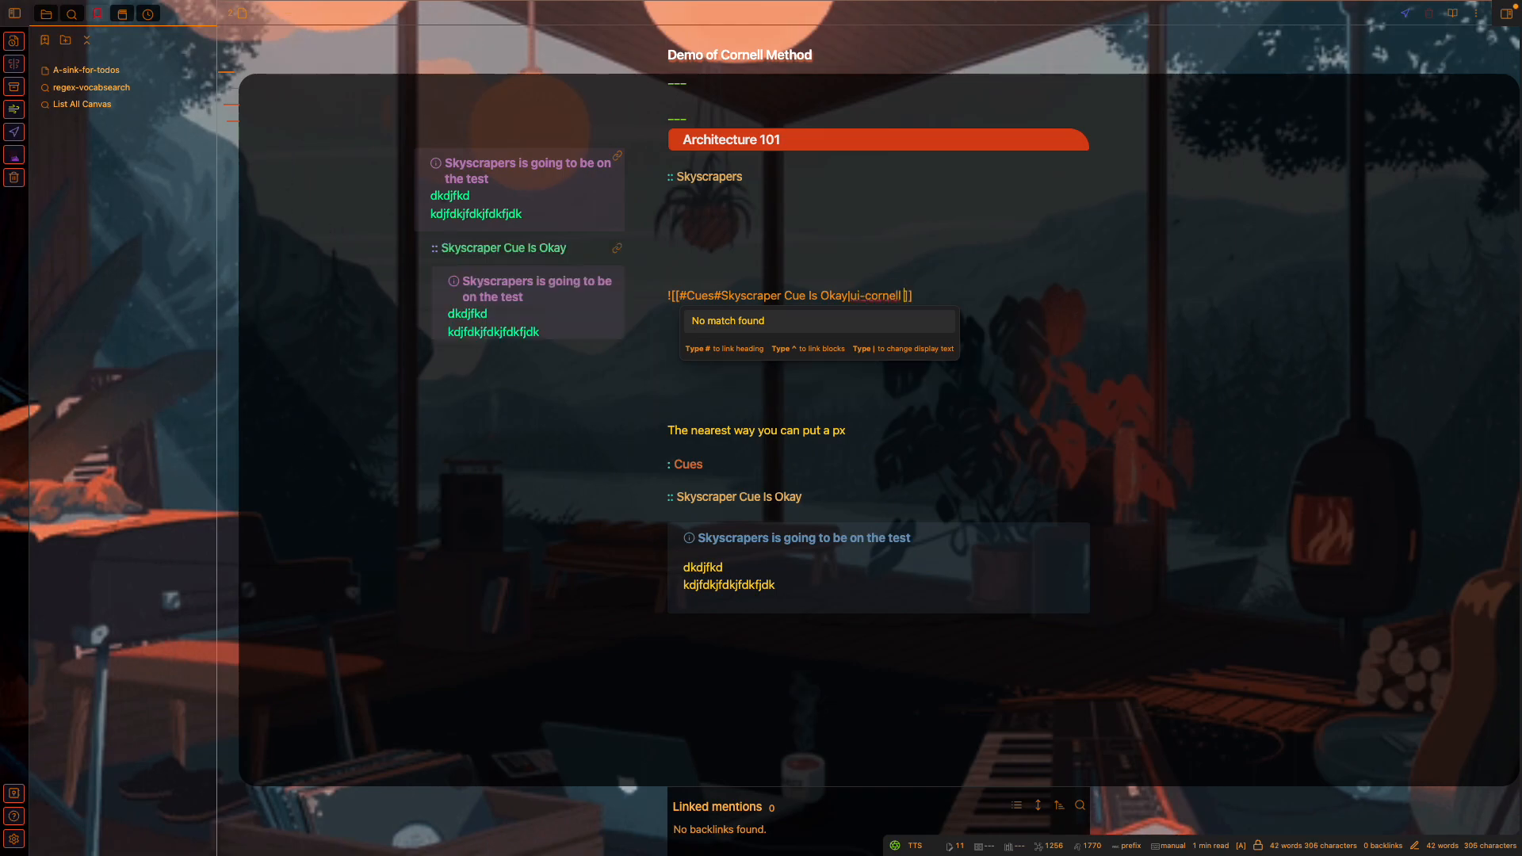
type("k")
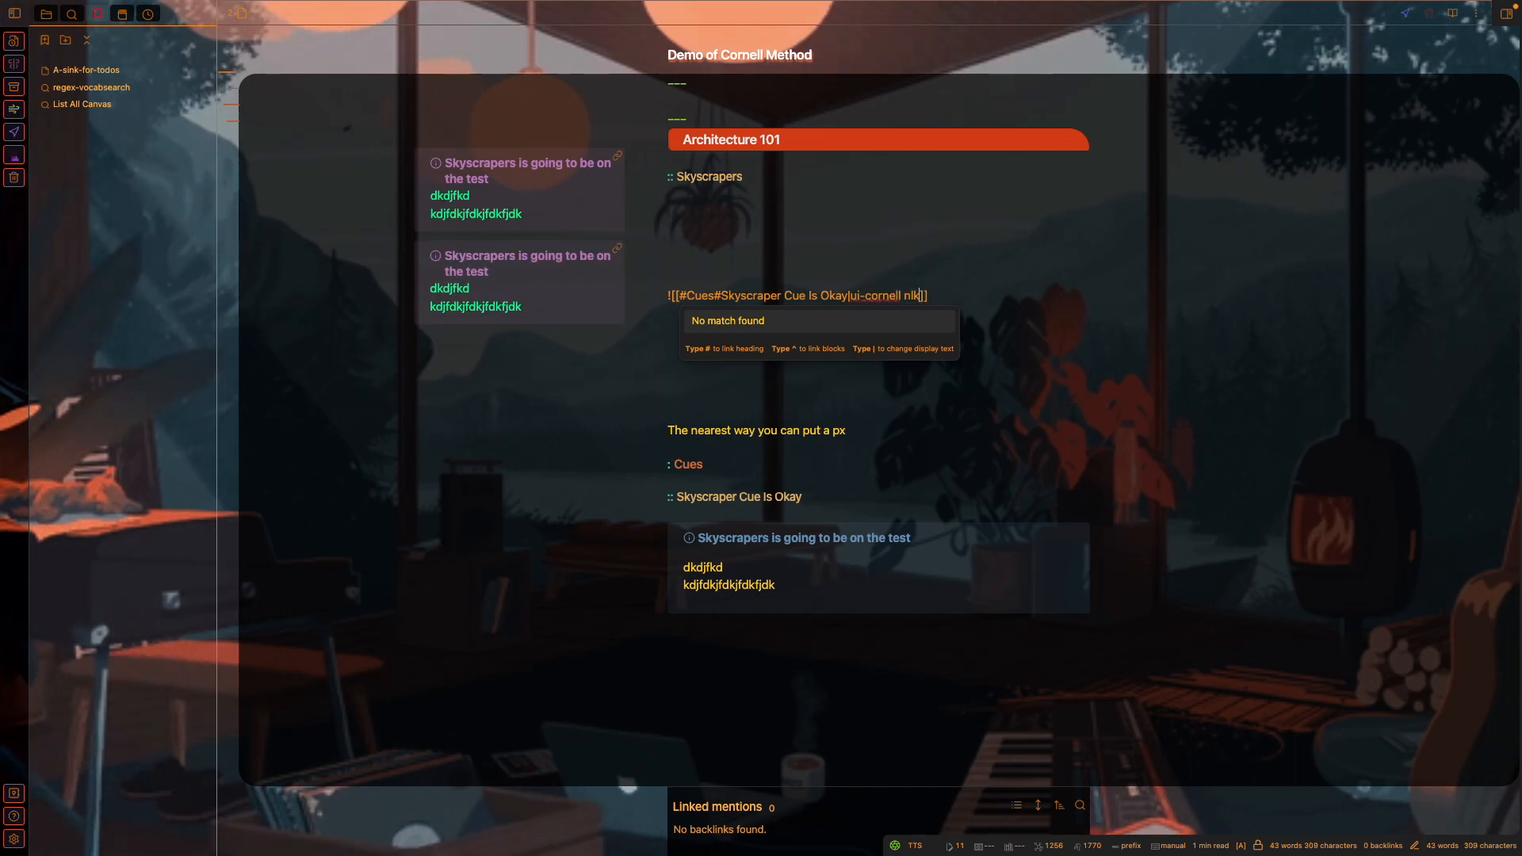
left_click(1052, 295)
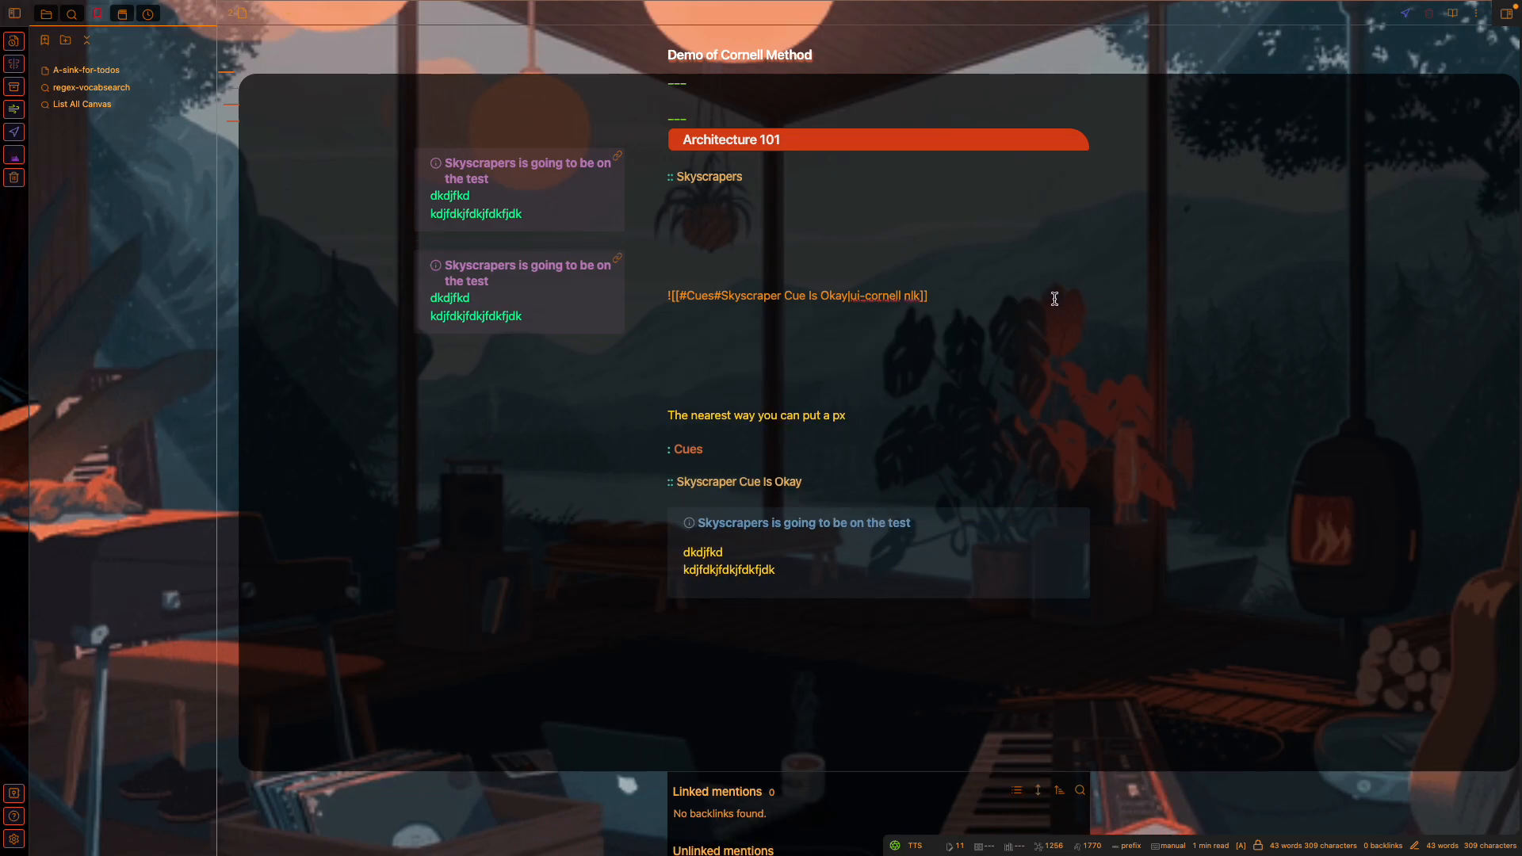
Follow the second embed's link to its source heading and rename that heading to "Skyscraper Cue Is Not Okay".
left_click(616, 264)
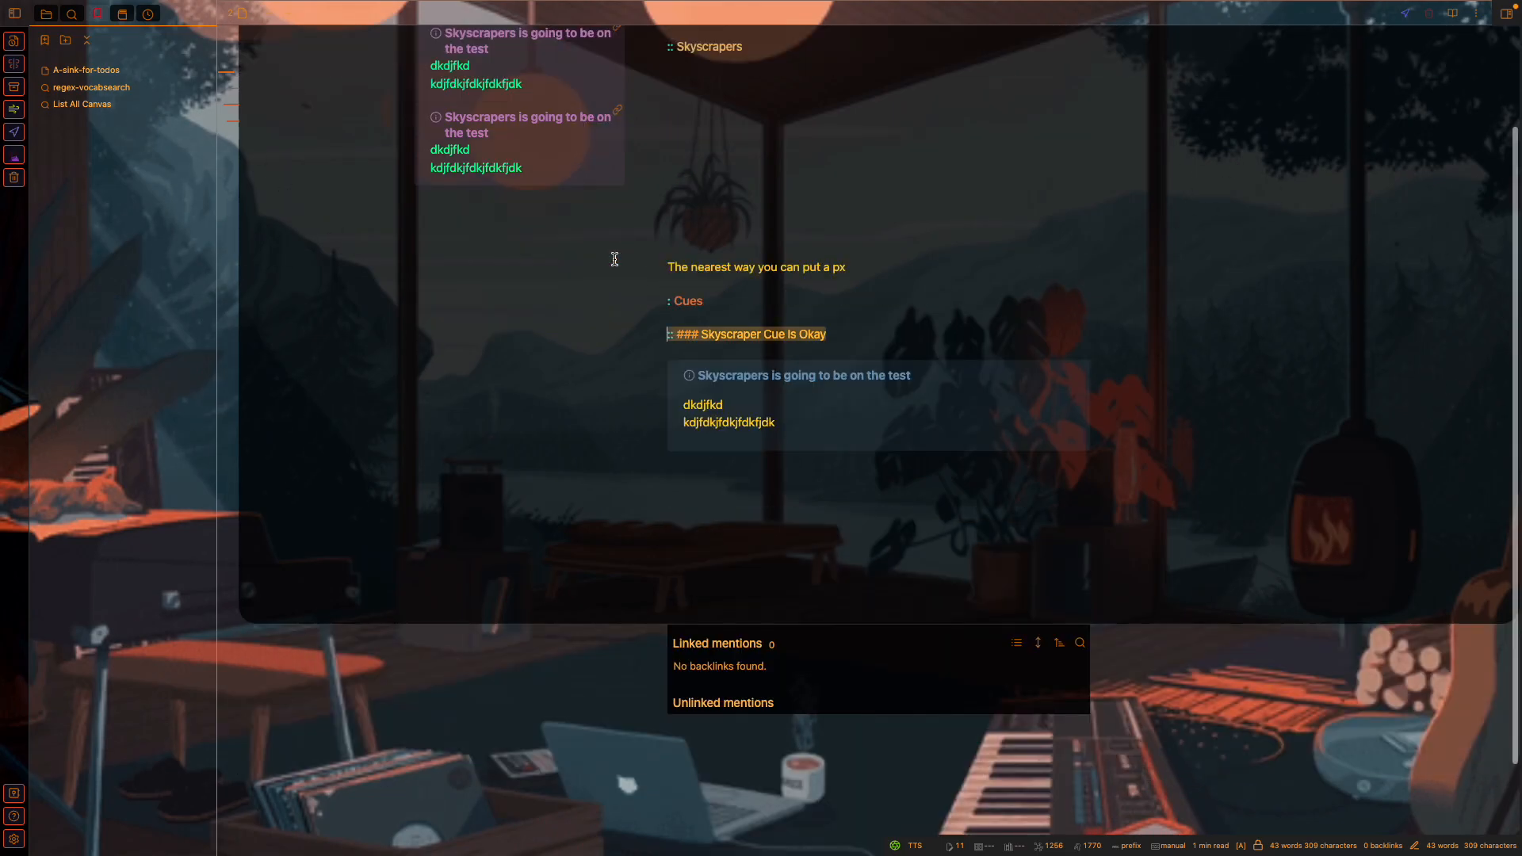
left_click(782, 370)
left_click(861, 378)
key("F2")
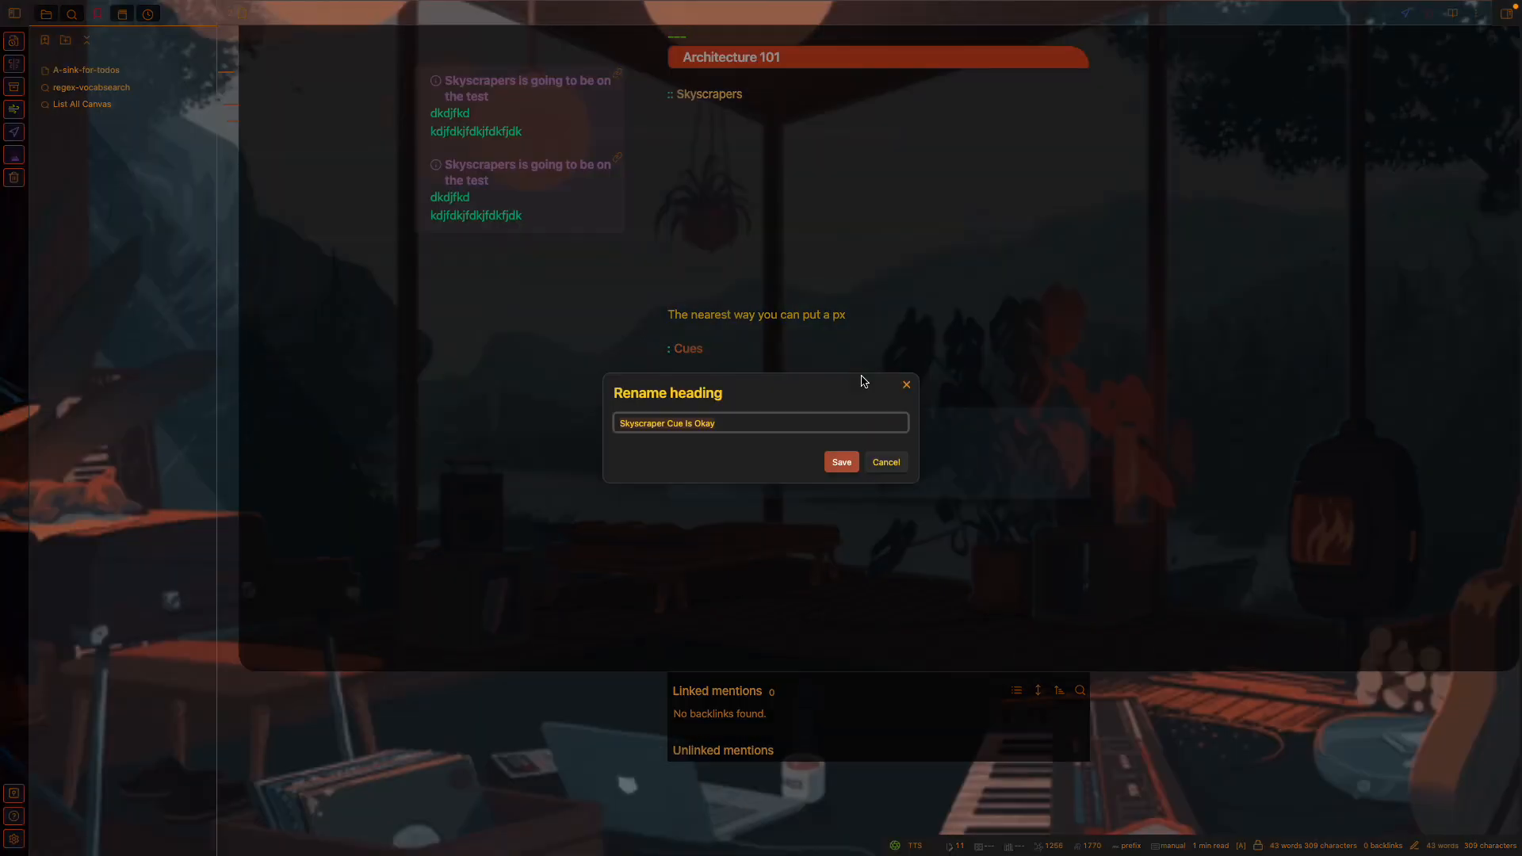
key("Right")
left_click(842, 462)
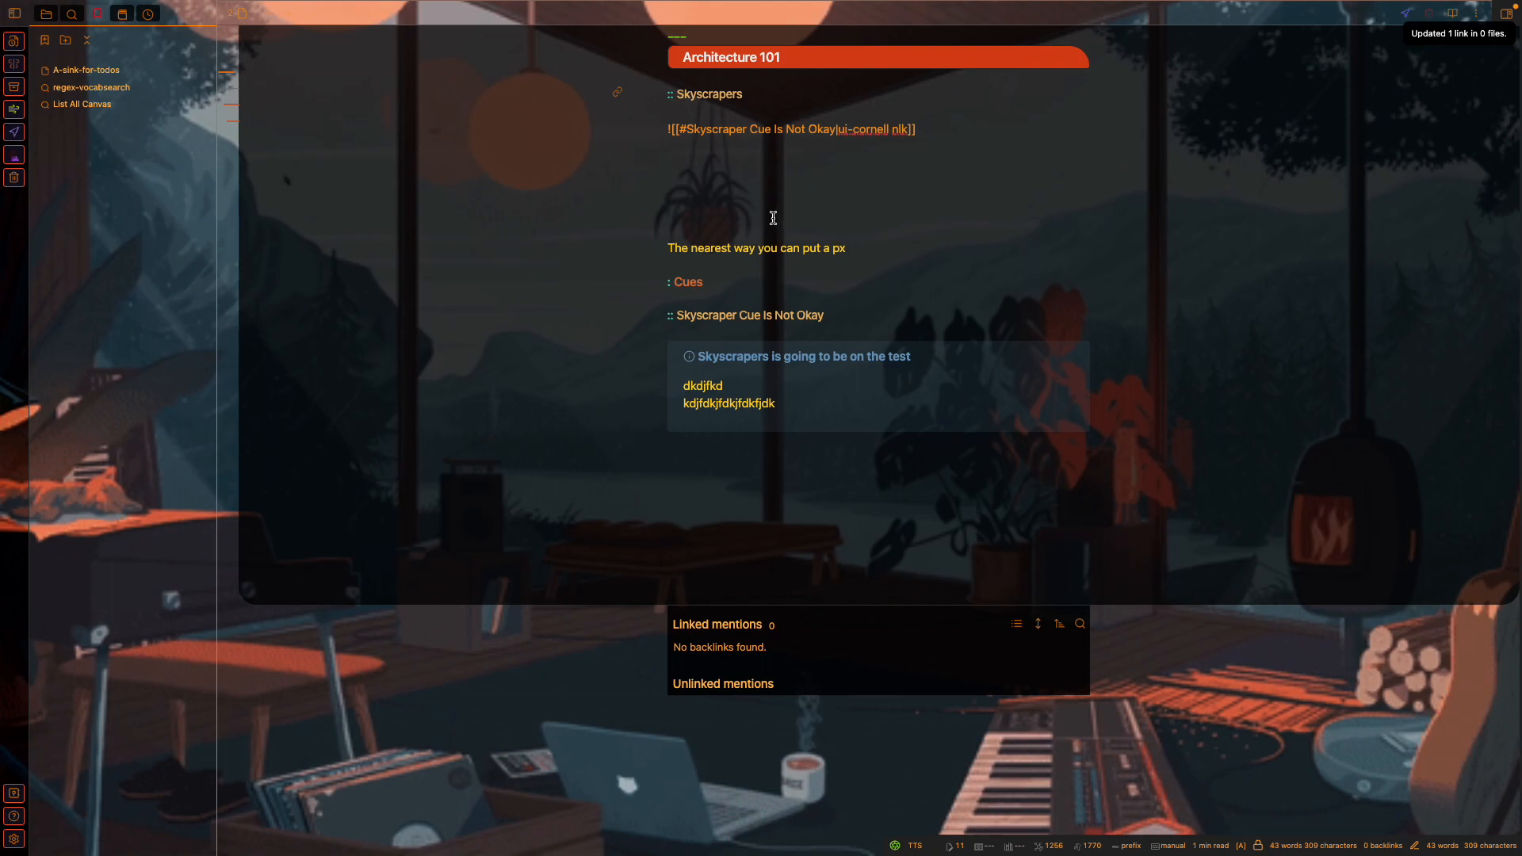
Undo and redo the last change twice while the cursor is at the first embed.
key("Left")
key("Up")
key("Down")
key("super+z")
key("super+shift+z")
key("super+z")
key("super+shift+z")
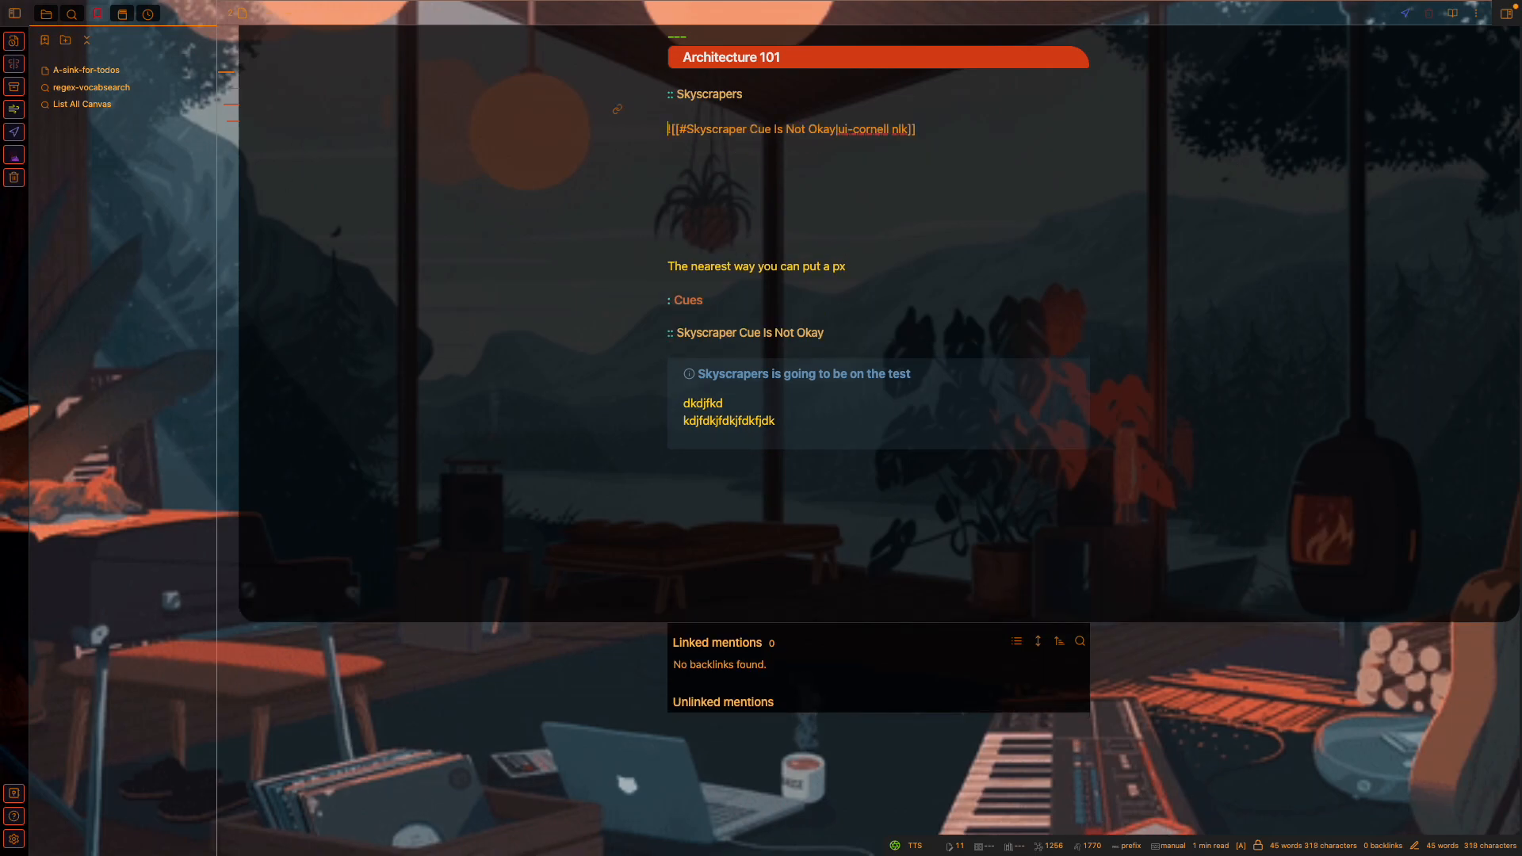
Delete and retype the exclamation mark of the #Cues#Skyscraper Cue Is Okay embed to try reloading it.
key("Down")
key("Up")
key("Down")
key("Up")
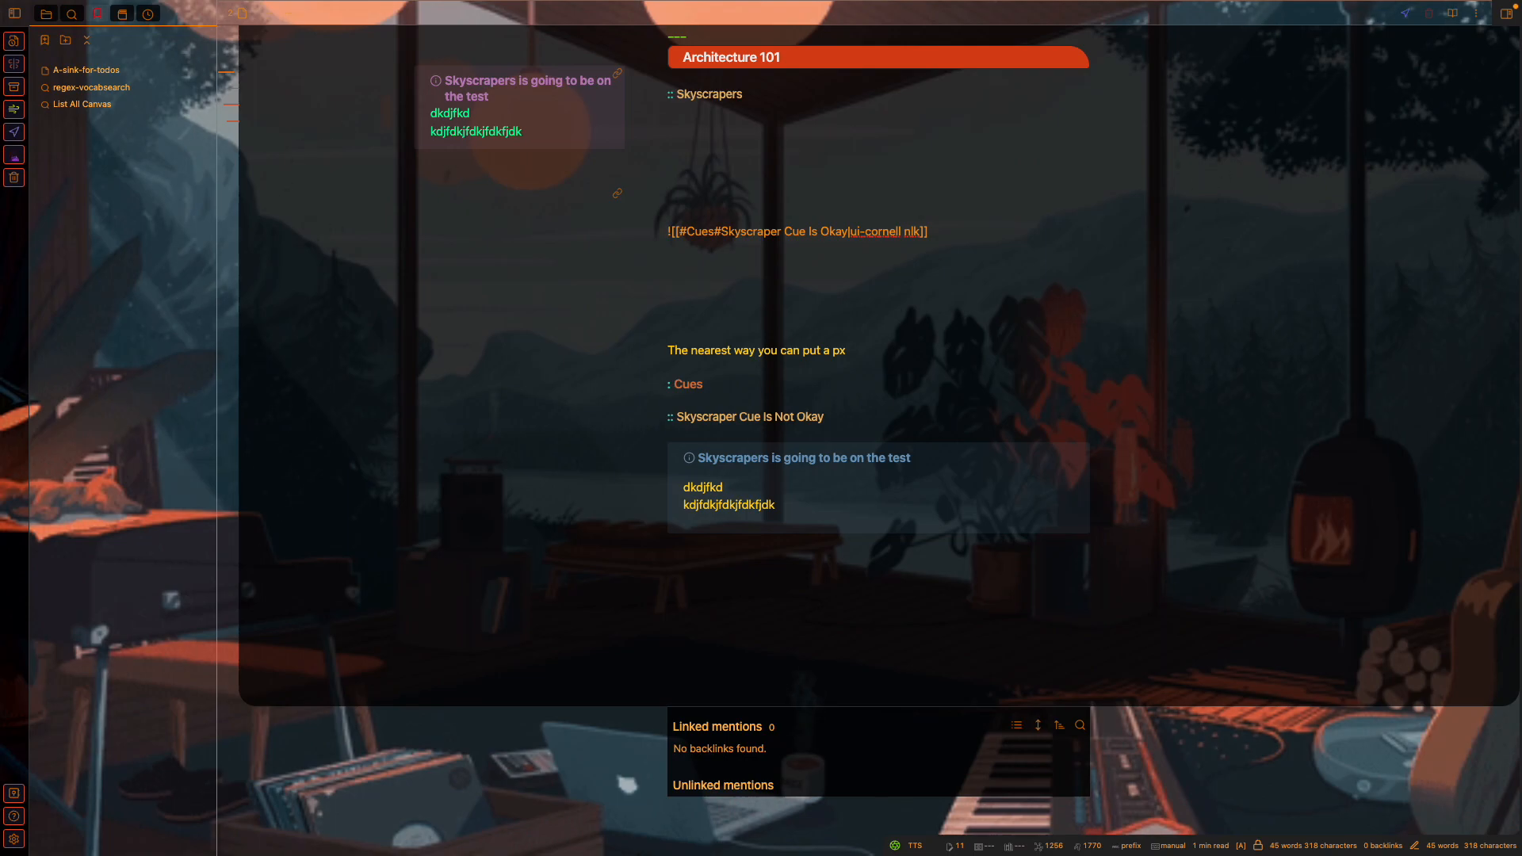
key("BackSpace")
type("!")
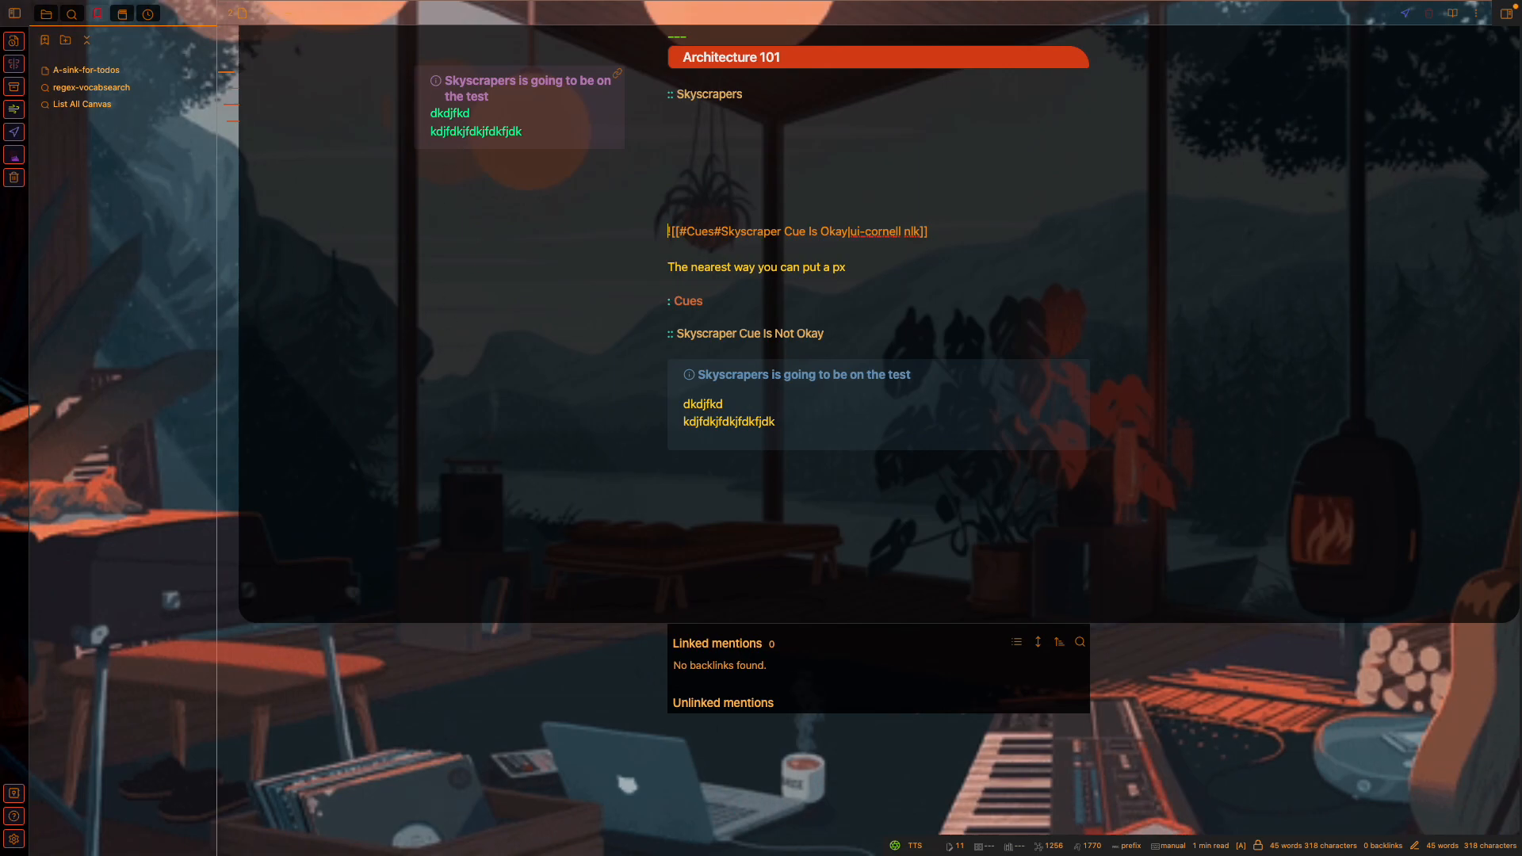
Delete the nested-heading embed and its line, keeping only the Skyscraper Cue Is Not Okay embed.
key("super+BackSpace")
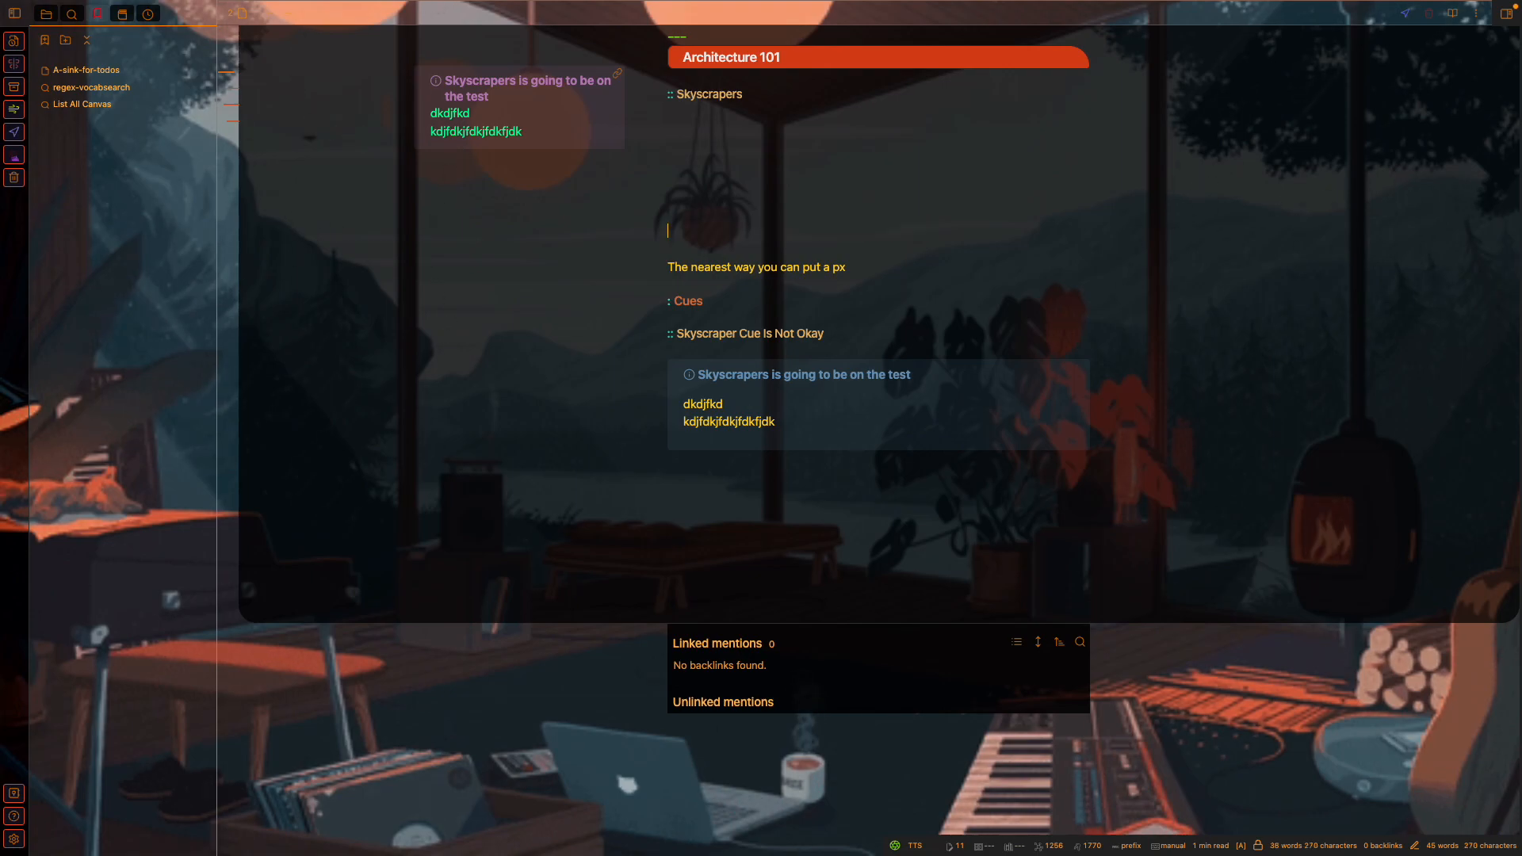
key("BackSpace")
type("![[#Skyscraper Cue Is Not Okay|ui-cornell nlk]]")
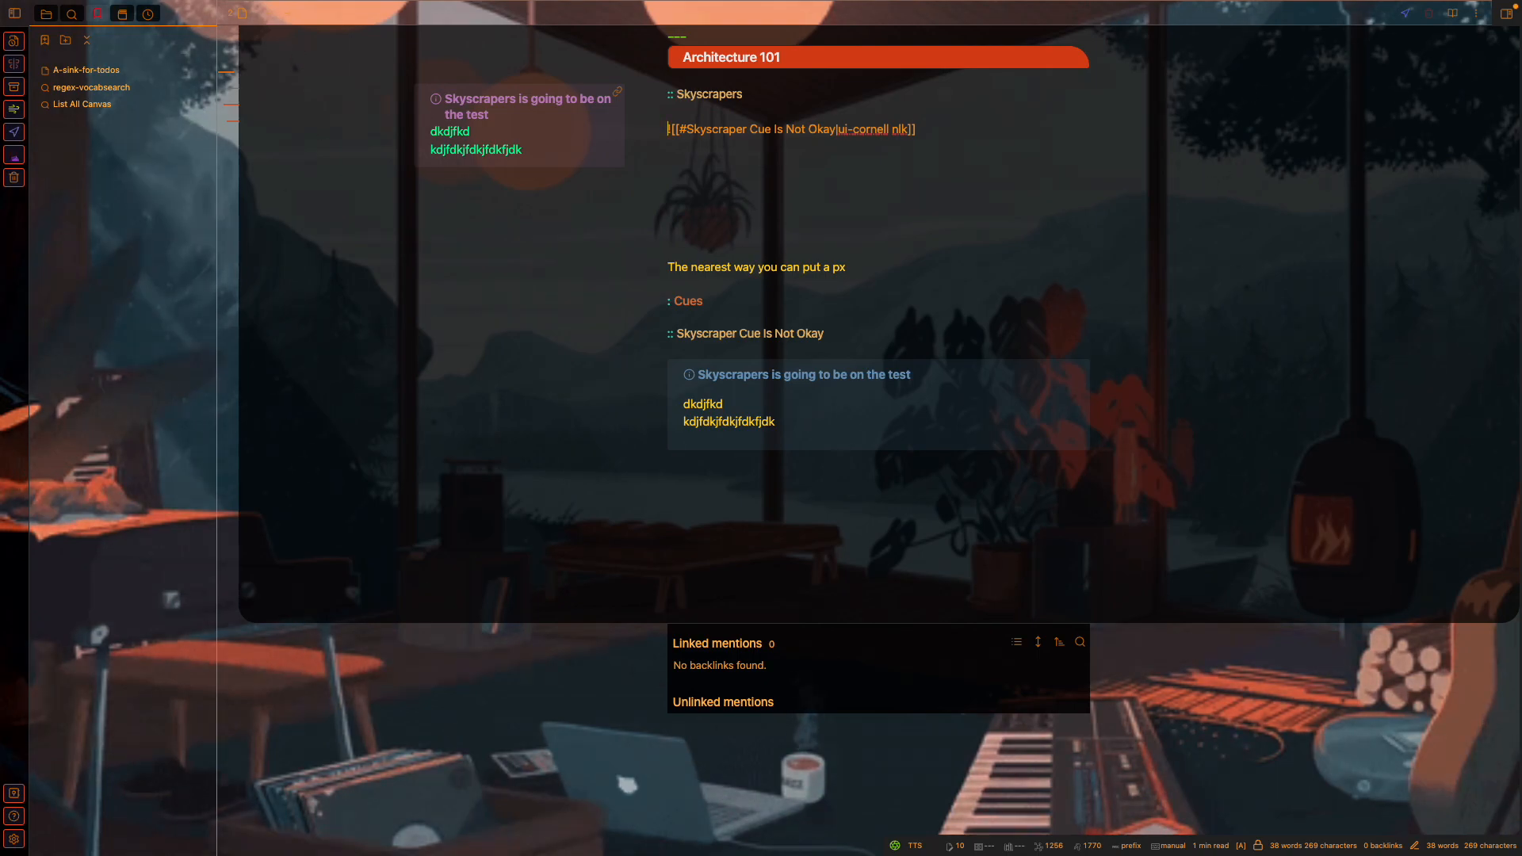
Switch to VS Code and go to the end of the Cornel section comment in index.css.
key("ctrl+Right")
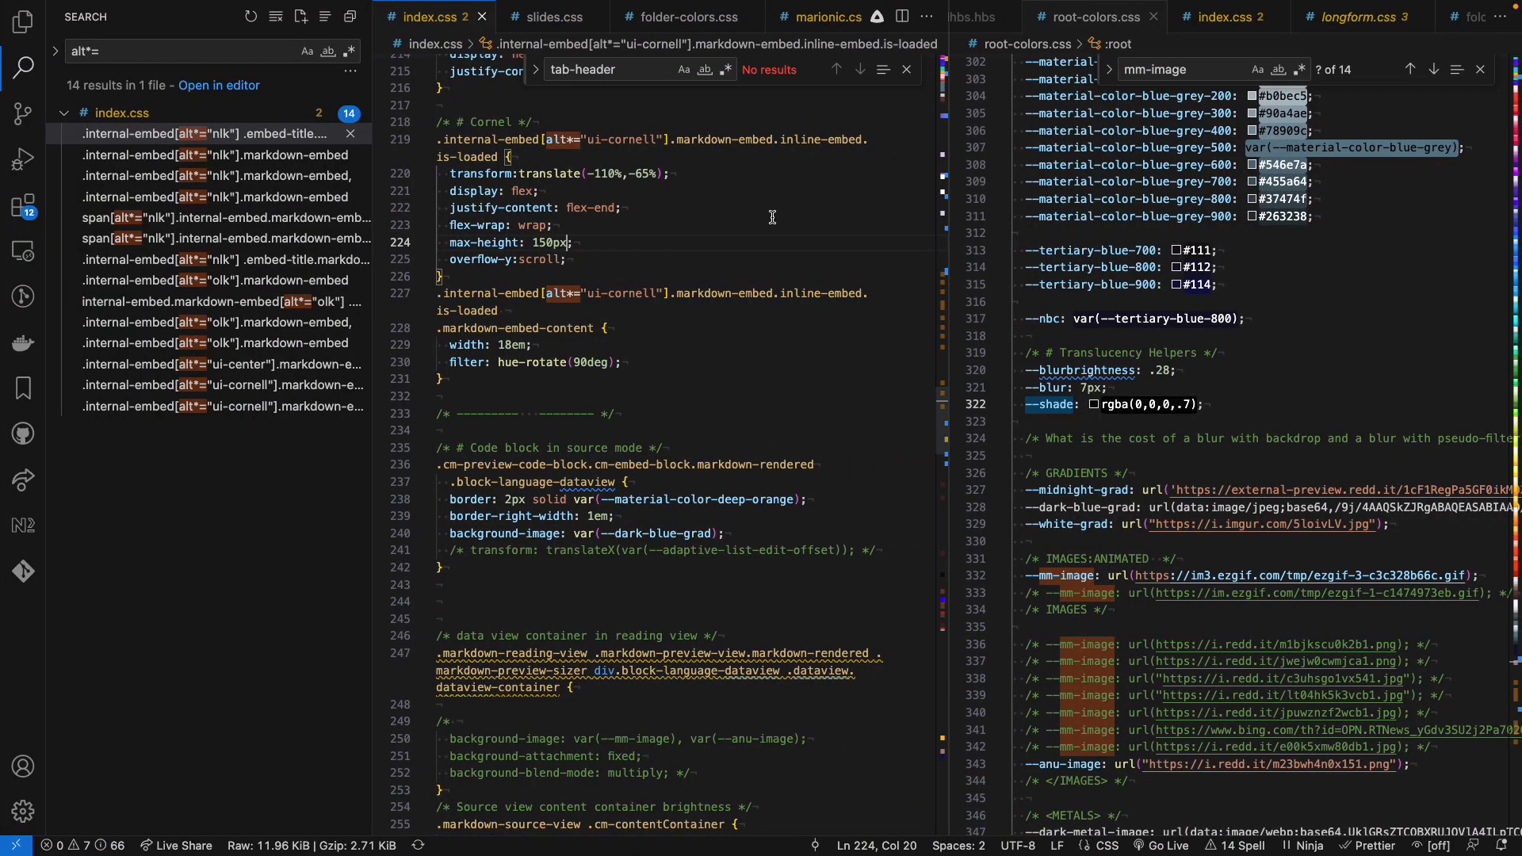
left_click(619, 208)
left_click(613, 155)
left_click(595, 124)
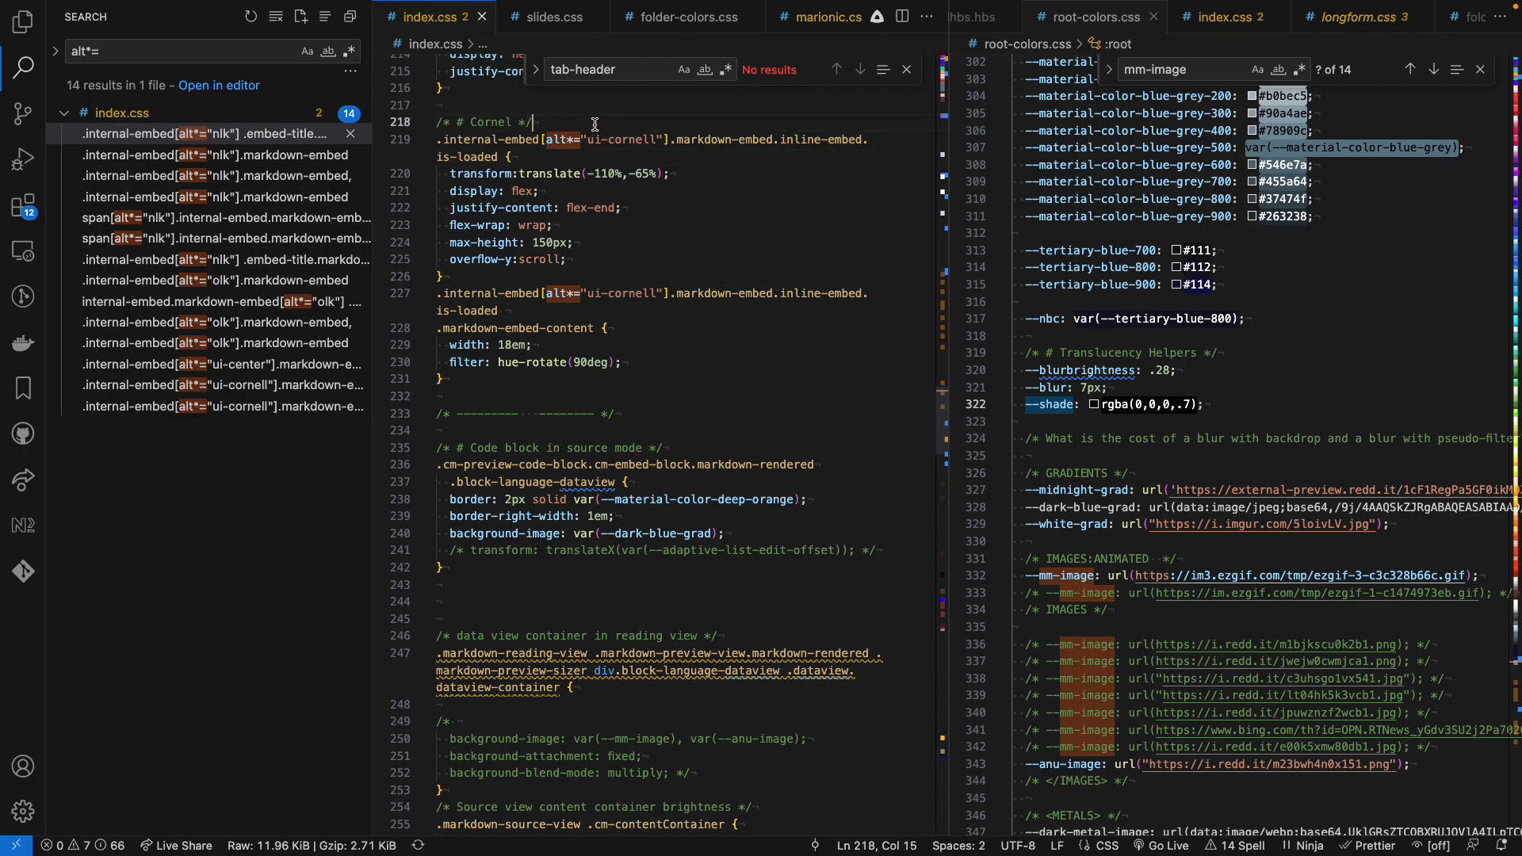
Write a sample heading link [[#kdfjdkf|ui-cornell]] on a new line below the Cornel comment to illustrate the alias.
key("Return")
type("[[#kdfjdkf")
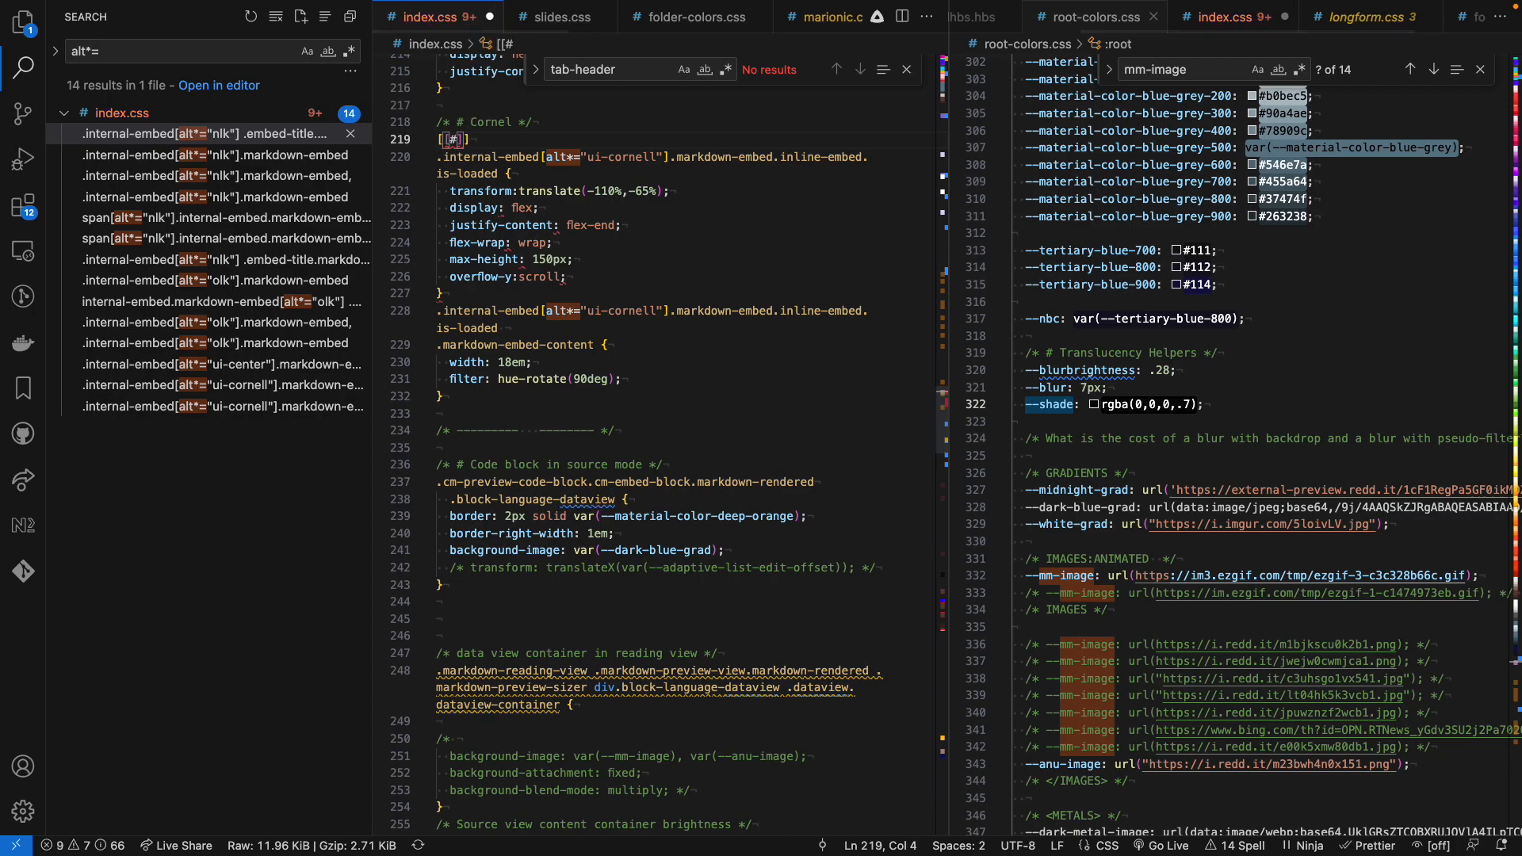
type("| ali")
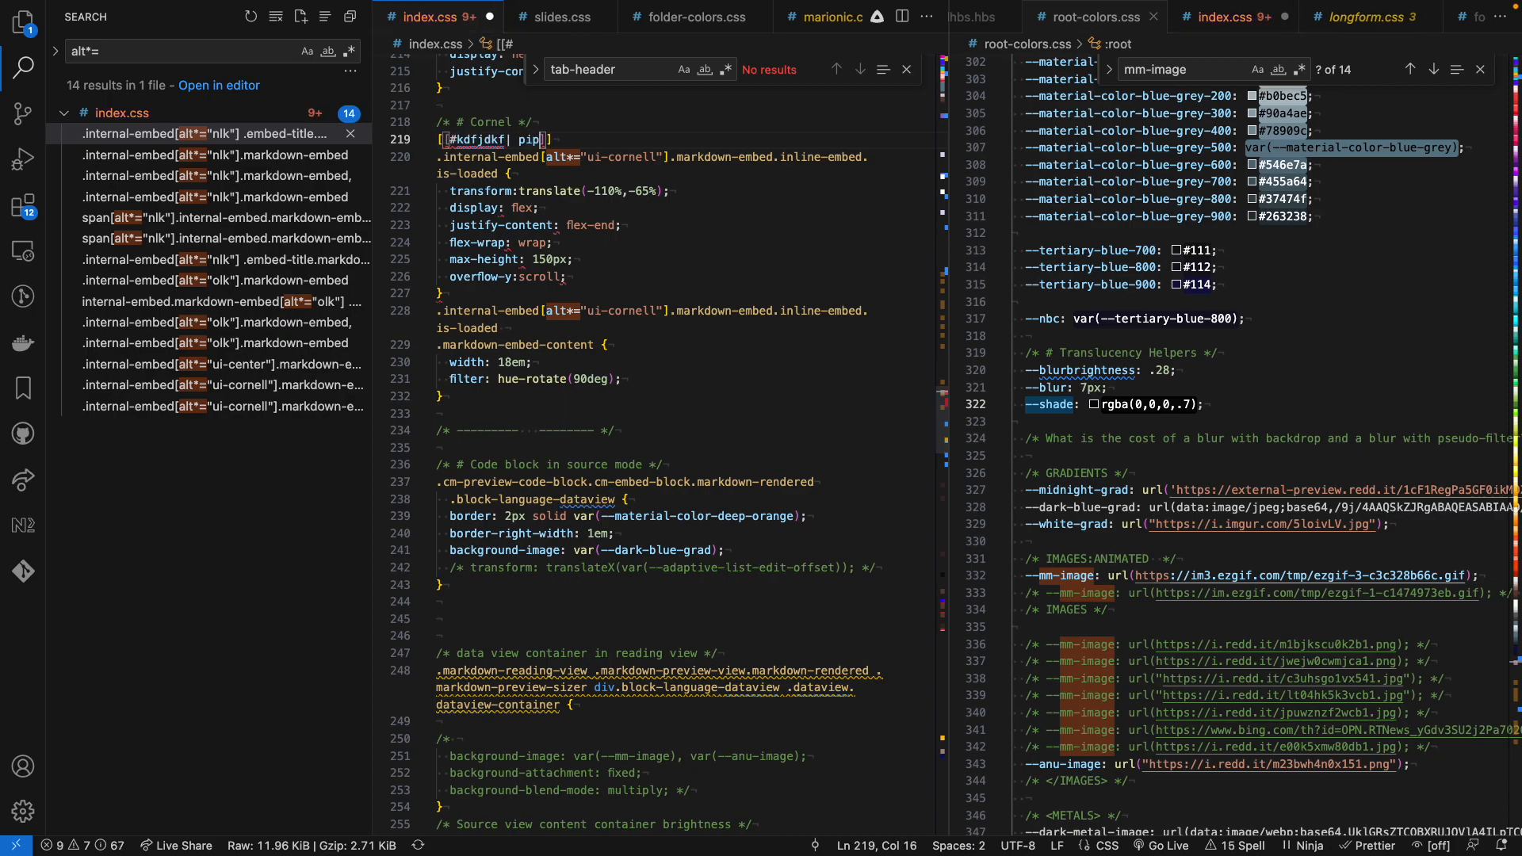
type("as")
key("shift+Left")
key("shift+Left")
key("shift+Left")
key("shift+Left")
key("BackSpace")
key("BackSpace")
key("BackSpace")
type("ui-cornell")
Delete the sample [[#kdfjdkf|ui-cornell]] link line from below the Cornel comment.
left_click(595, 124)
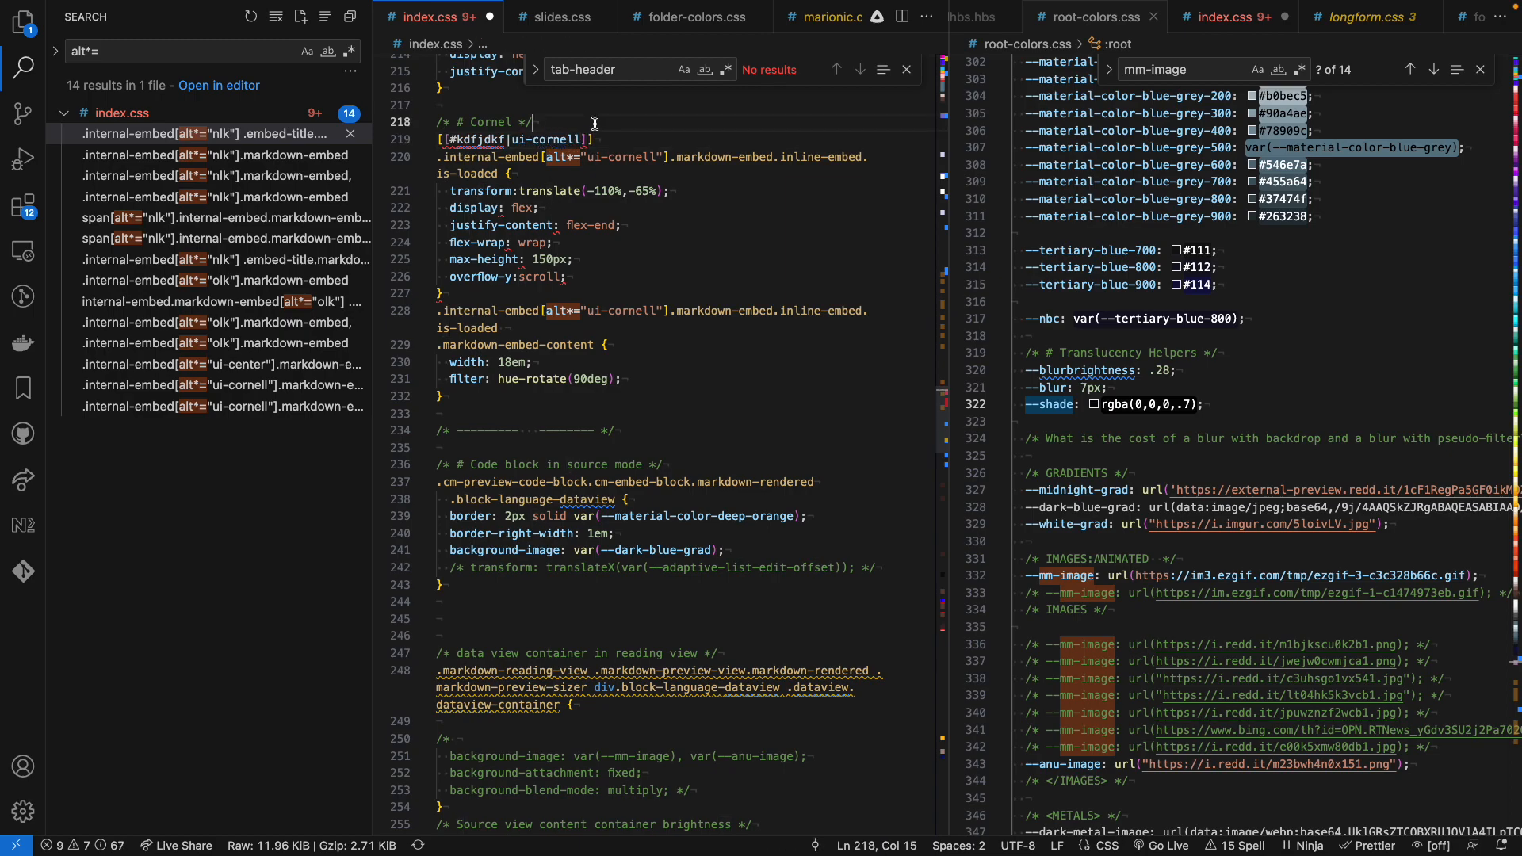
key("Down")
key("Down")
key("Up")
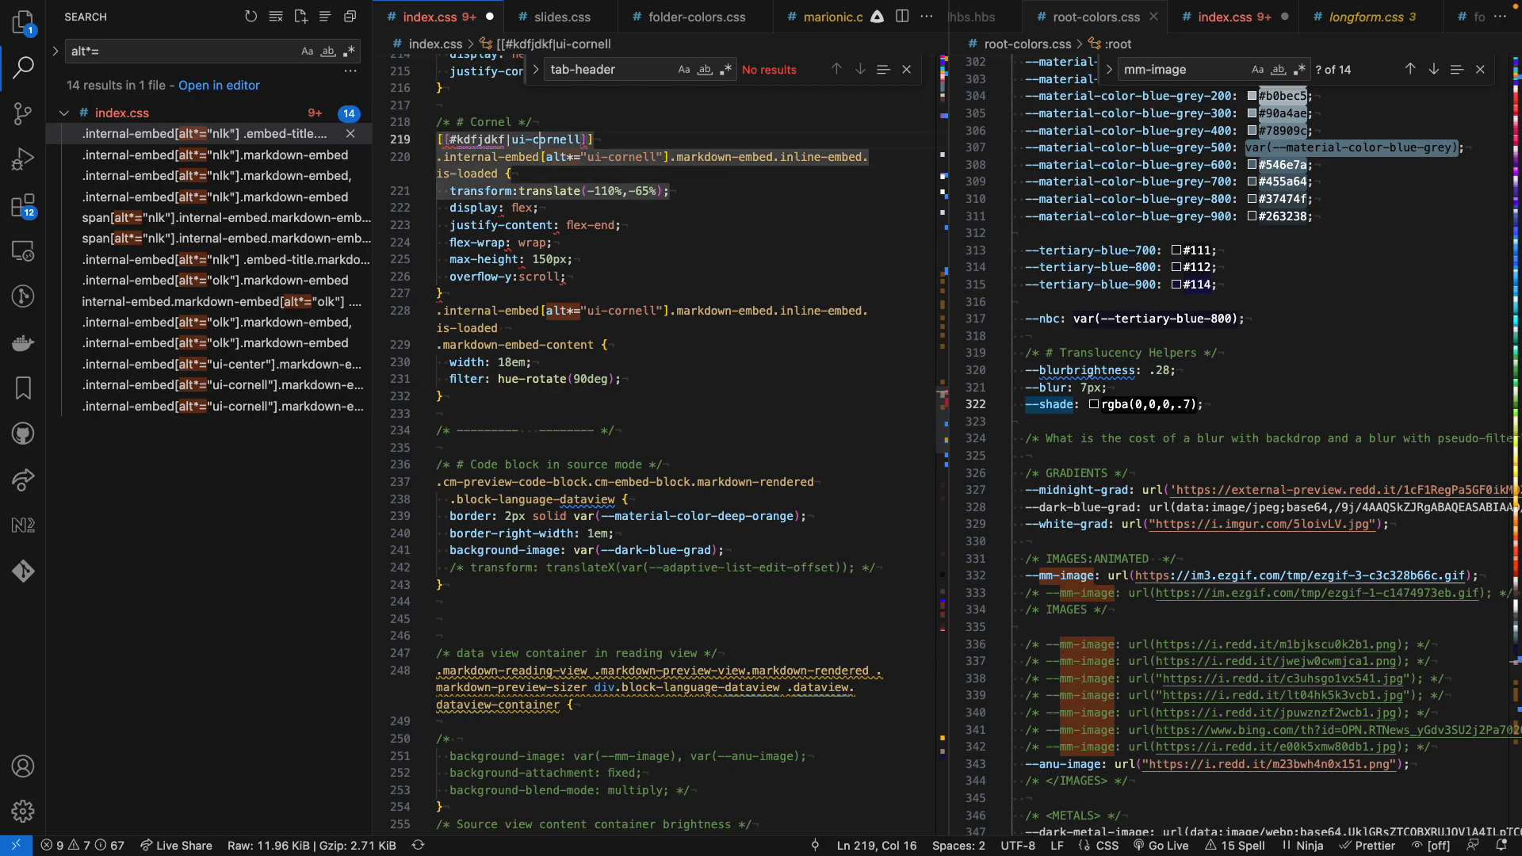
key("Right")
key("Right")
key("Right")
key("Right")
key("Right")
key("Right")
key("Right")
key("Right")
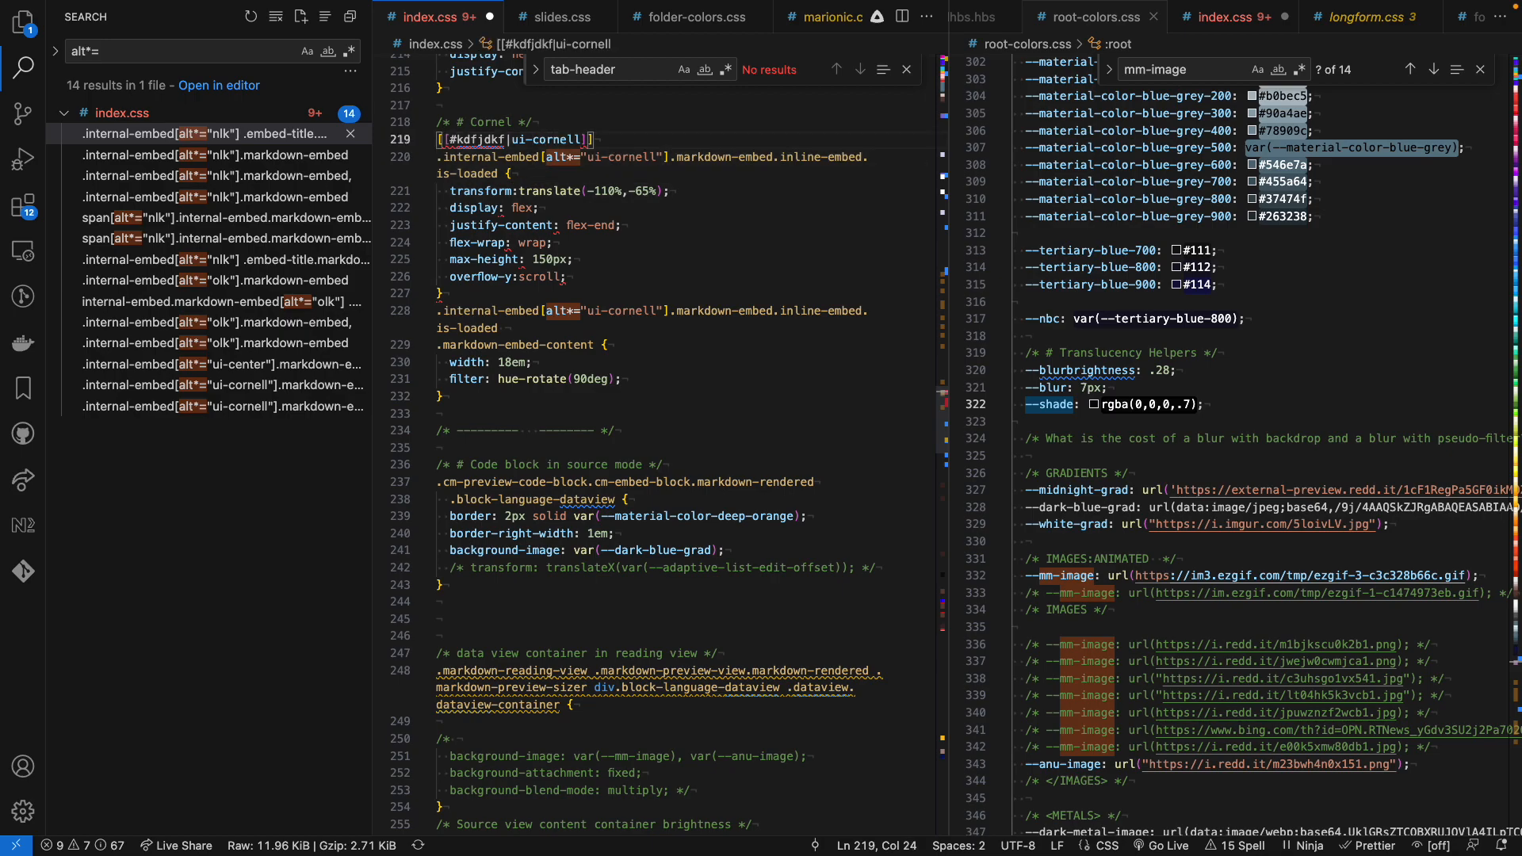
key("super+BackSpace")
key("BackSpace")
Correct the section comment's spelling to "Cornell" and save index.css.
type("l")
key("super+s")
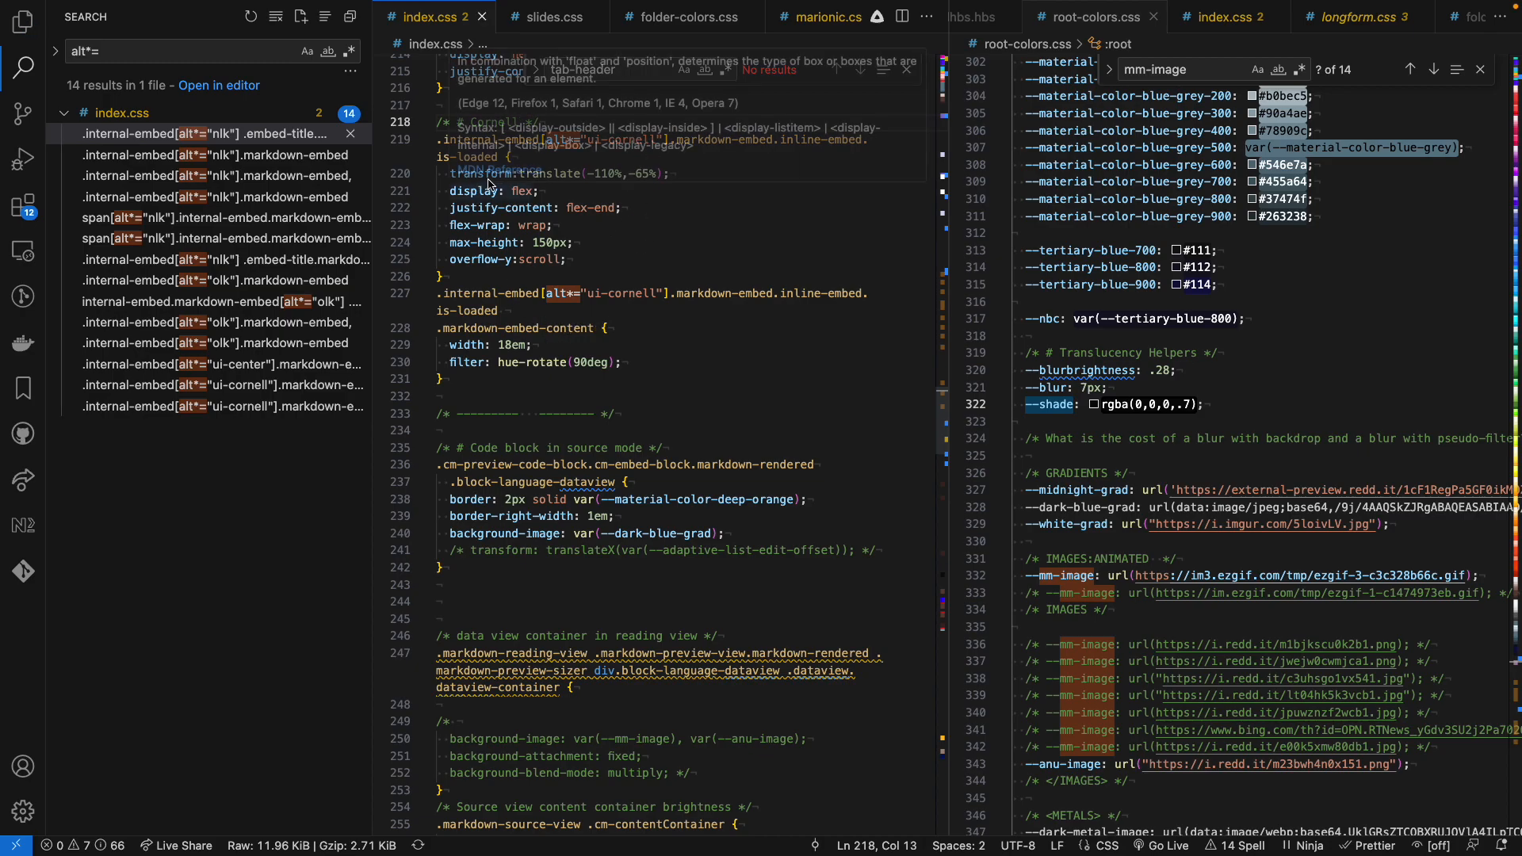
Review the transform, flex-wrap and max-height declarations in the ui-cornell embed rule.
mouse_move(602, 174)
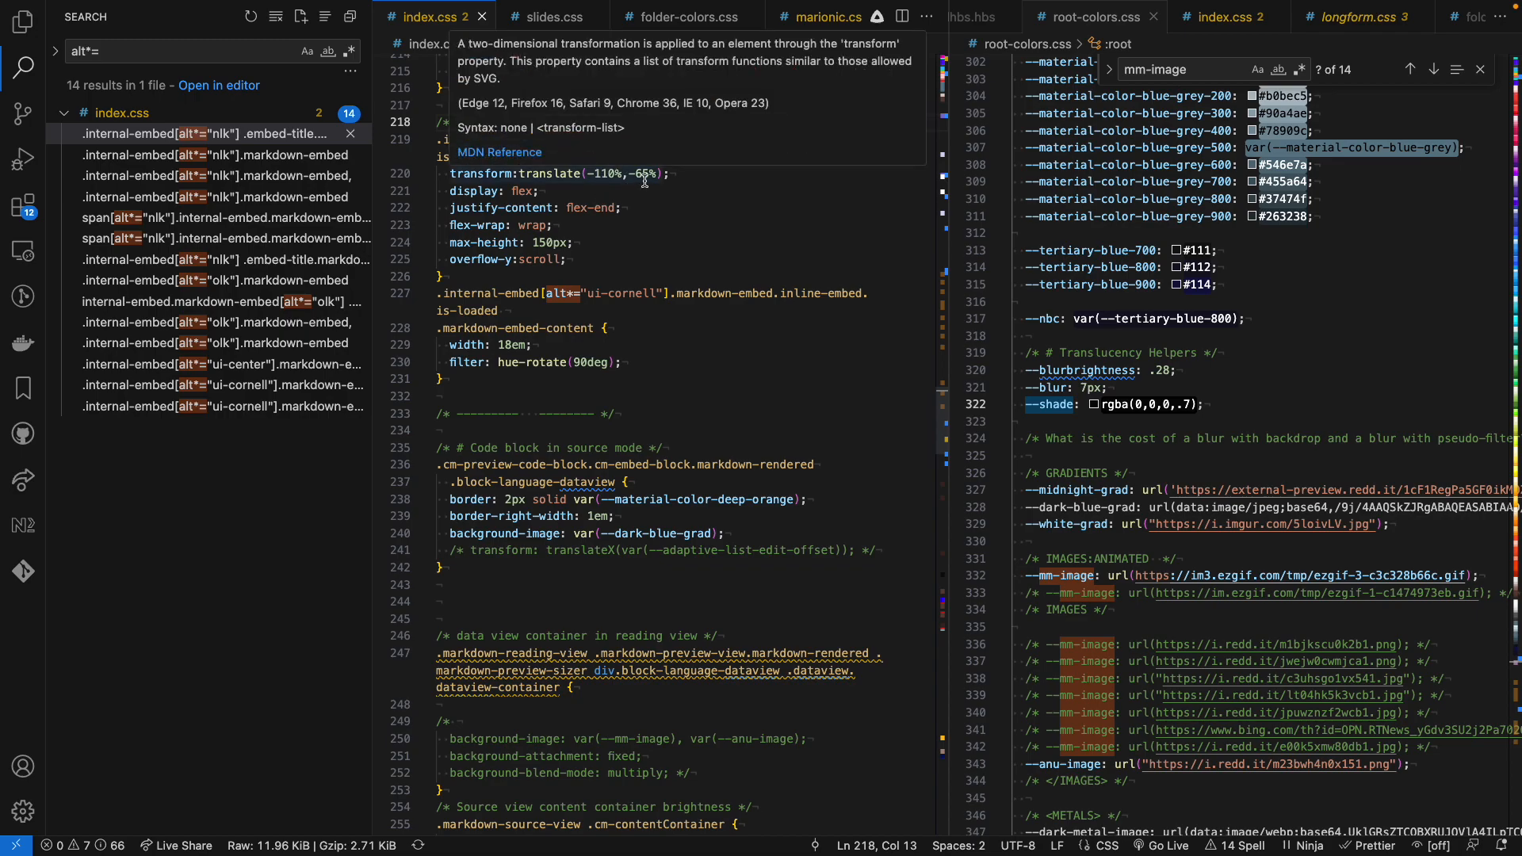
left_click(575, 220)
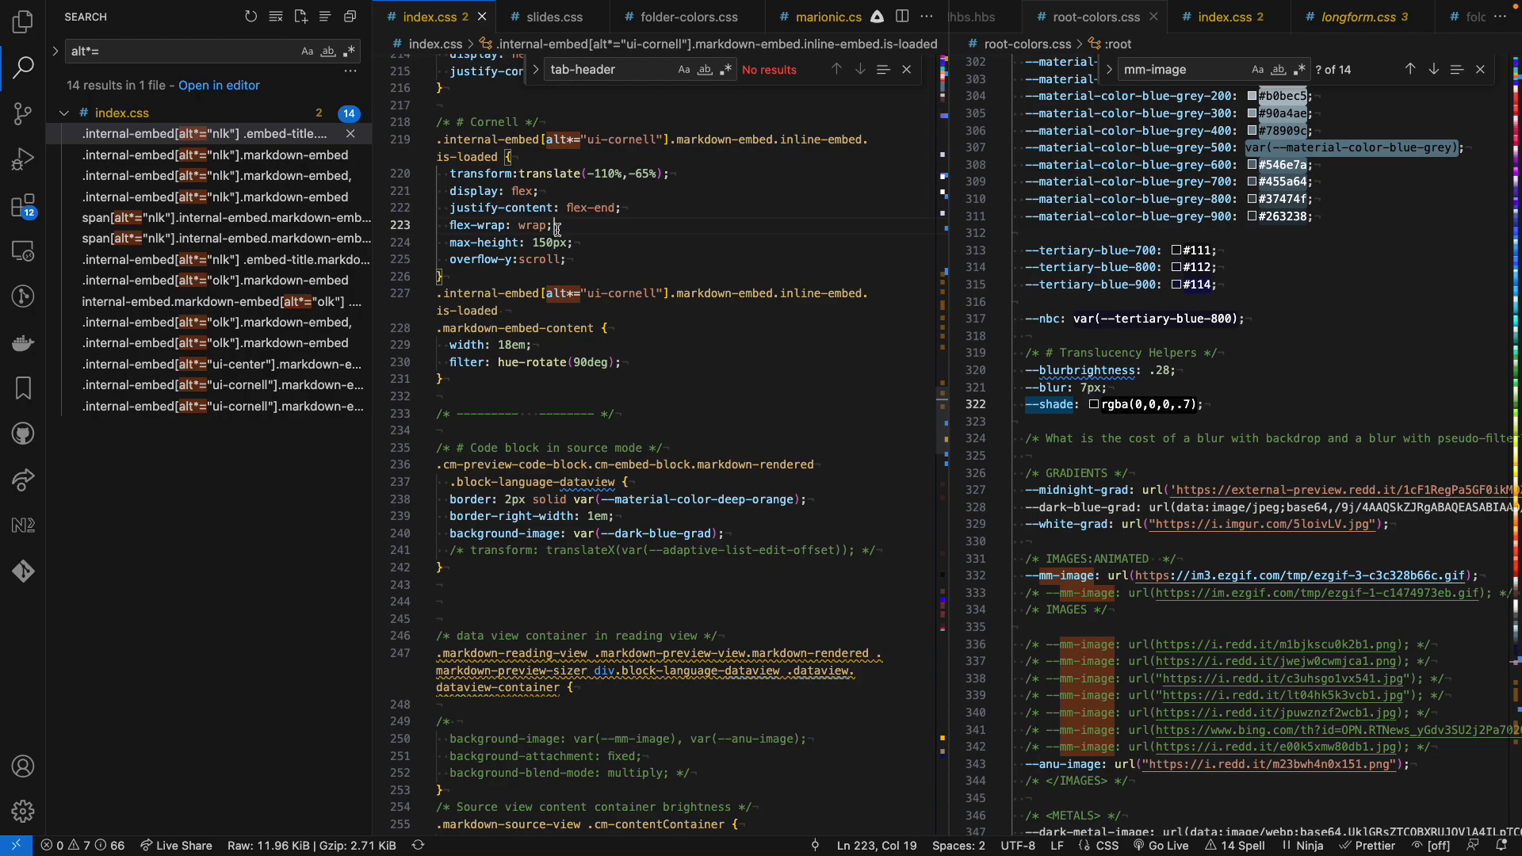
left_click(549, 246)
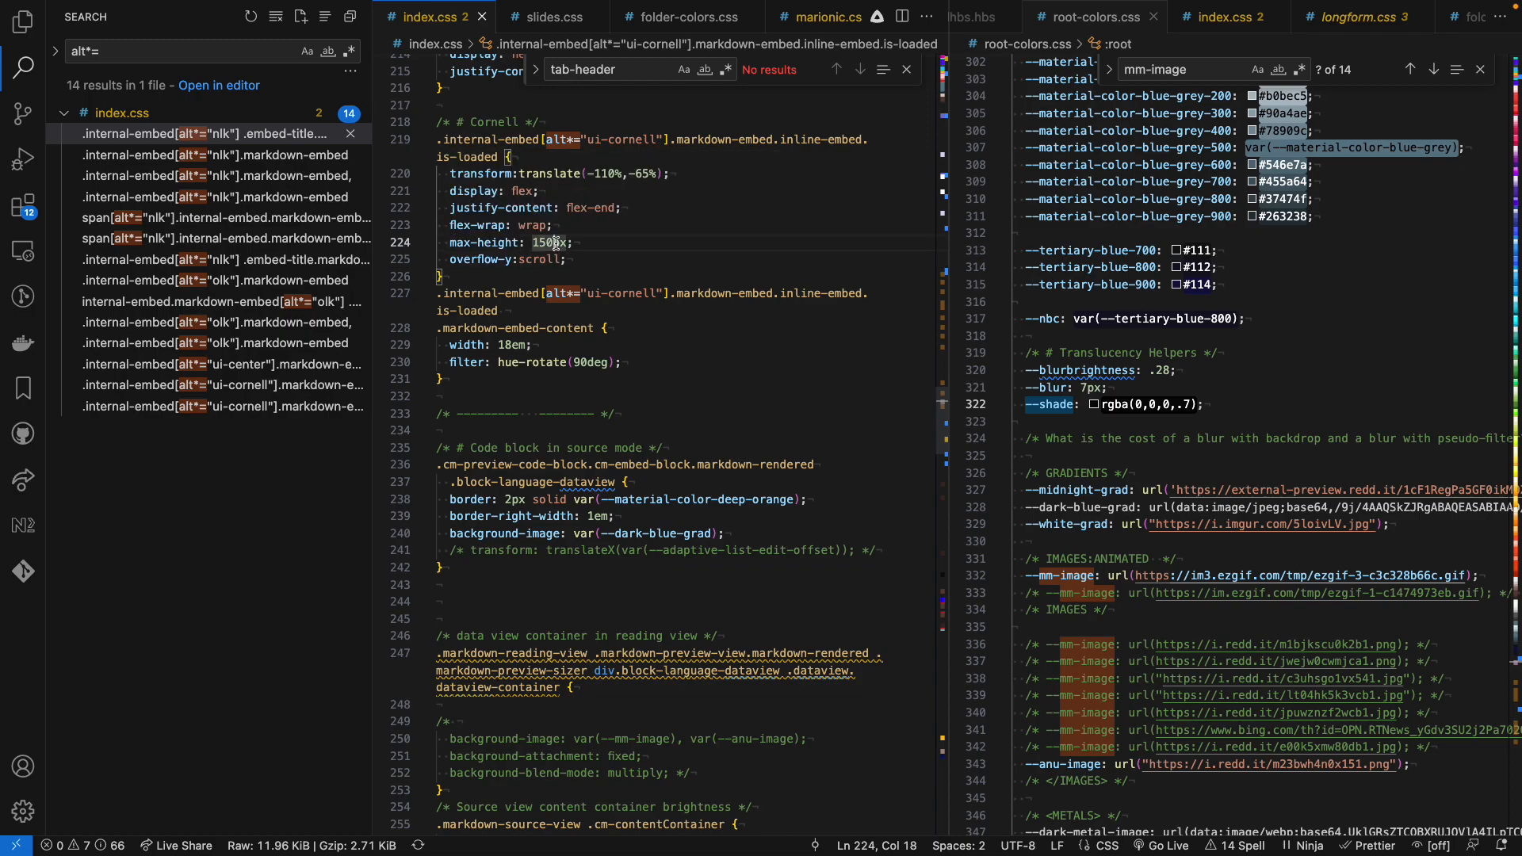